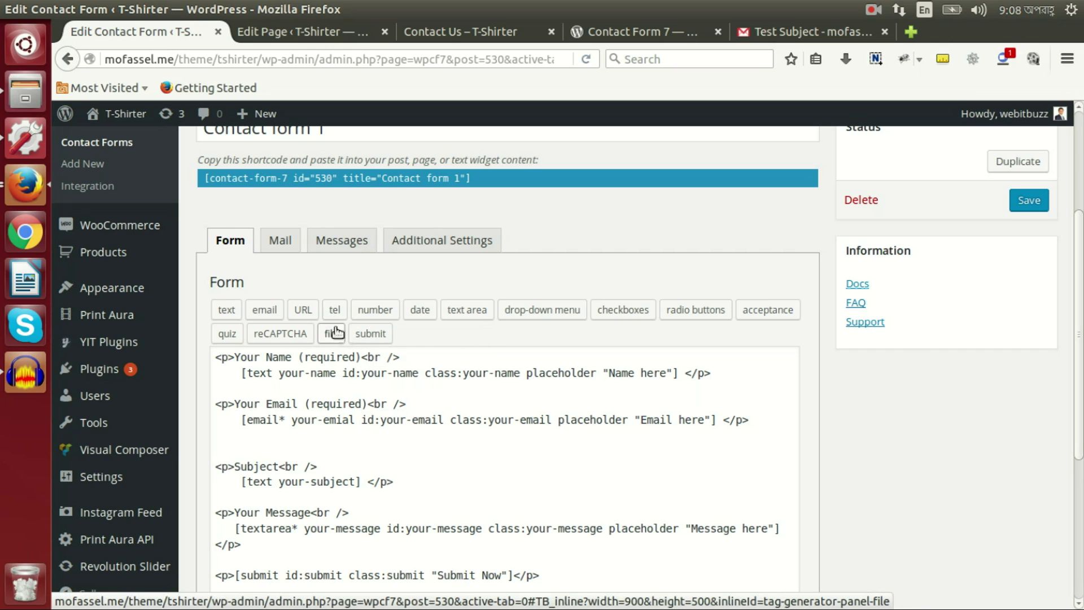
Step: Duplicate the "Your Email (required)" block in the form template, placing the copy just above the Subject block
click(760, 422)
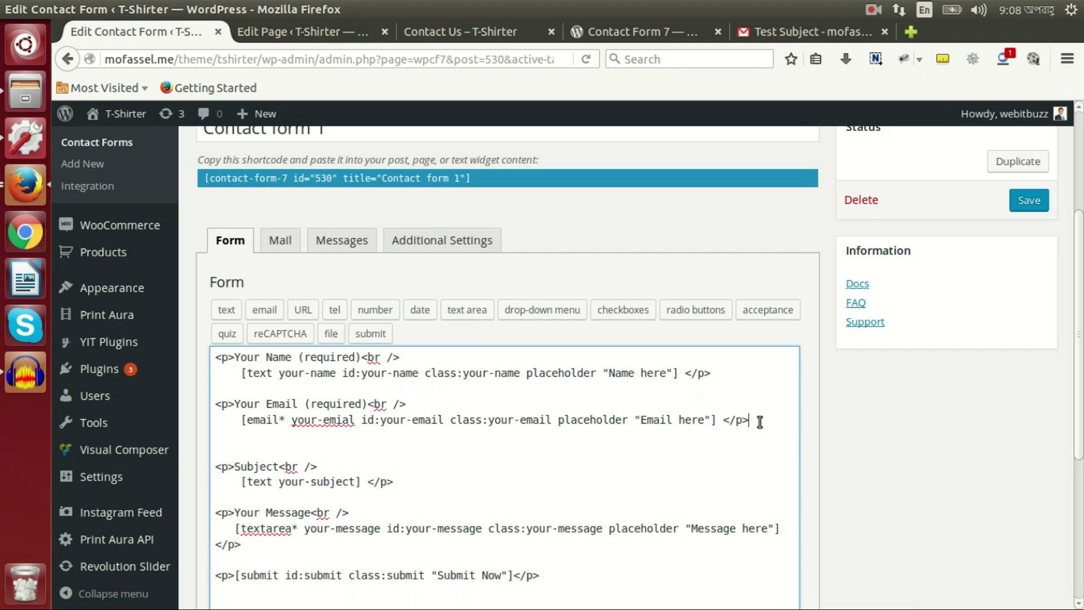
drag(400, 443, 218, 403)
key(ctrl+c)
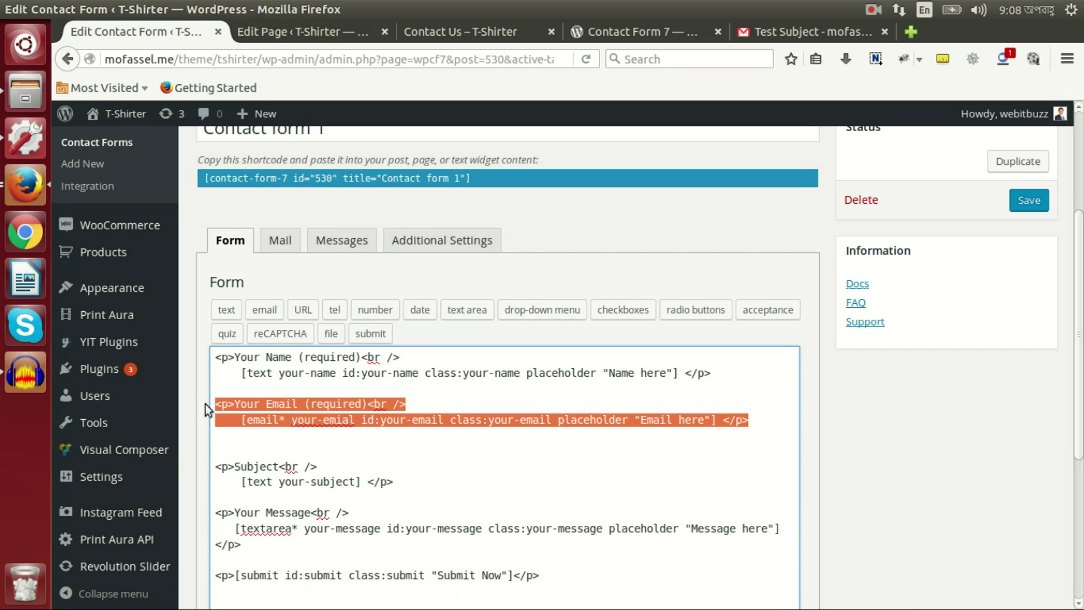
click(310, 450)
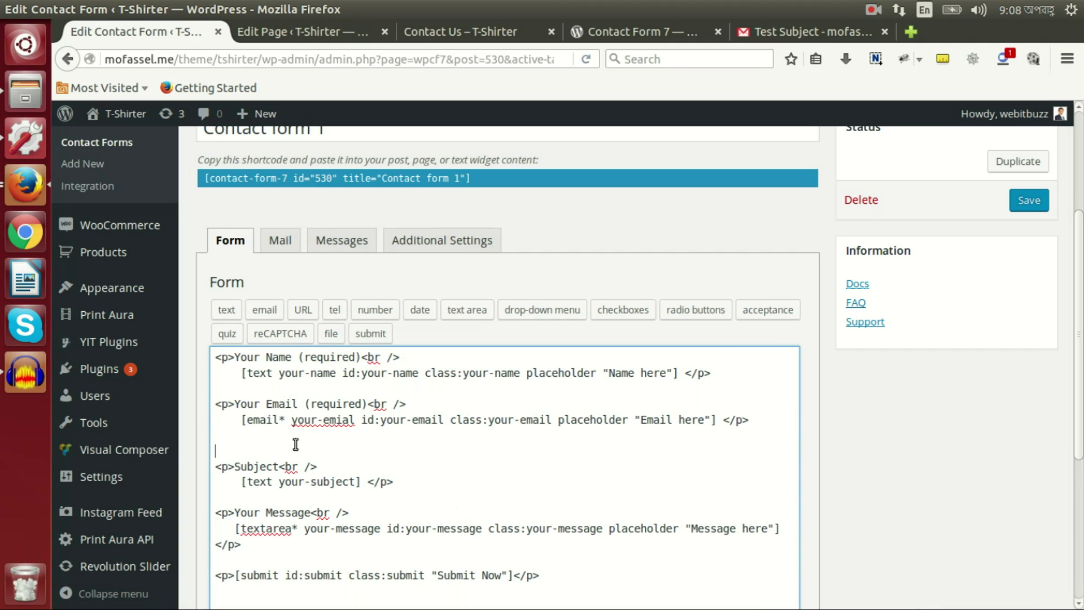
key(ctrl+v)
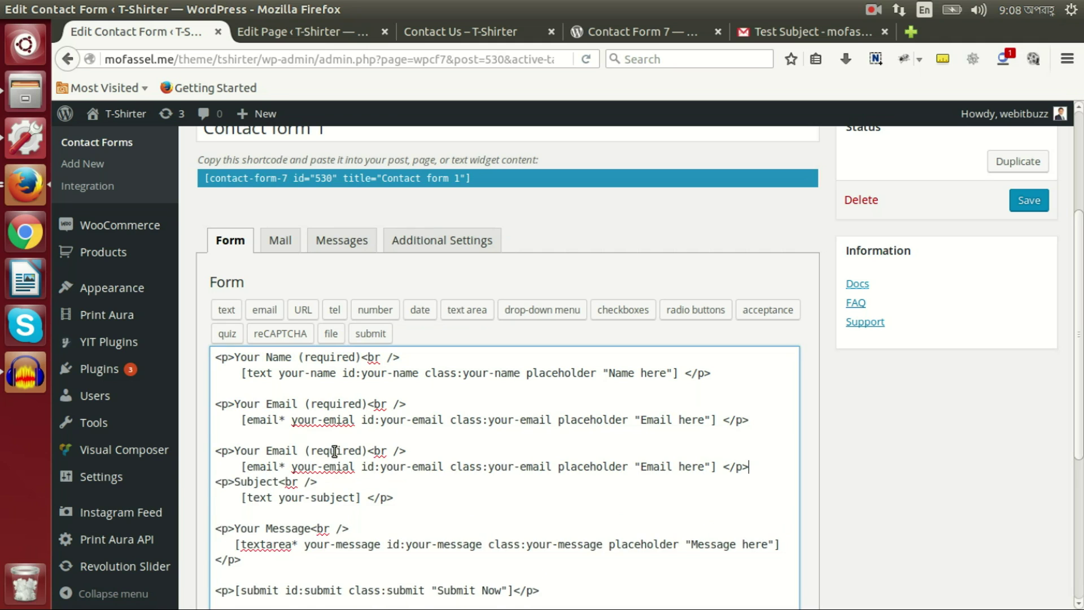
Step: Relabel the copied email block as "Your Phone" without "(required)" and delete its email tag
double_click(288, 450)
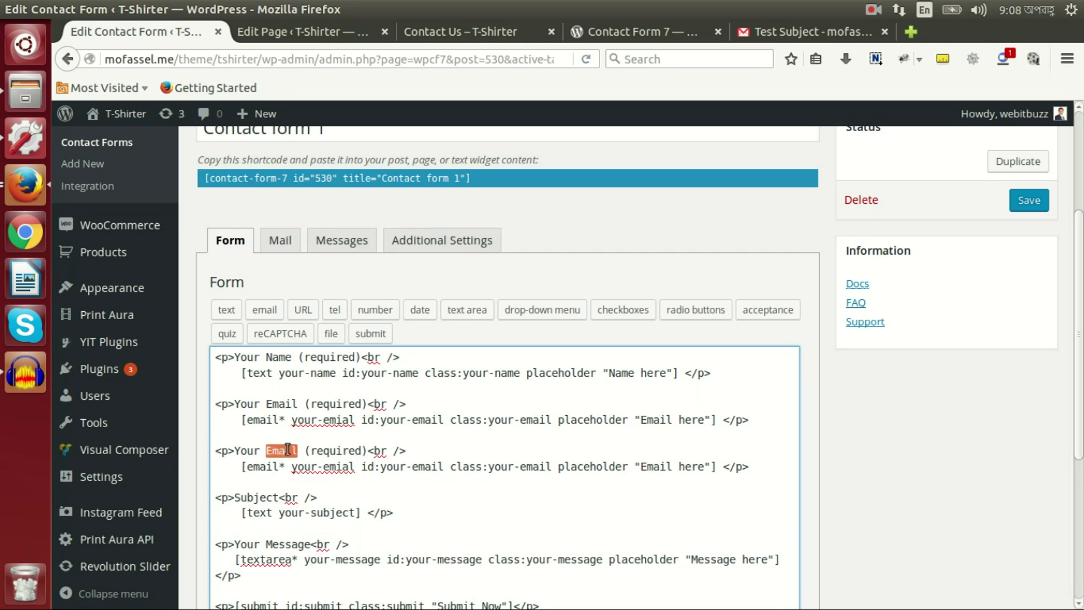
text(Phone)
click(364, 451)
key(BackSpace)
key(BackSpace)
key(BackSpace)
key(BackSpace)
key(BackSpace)
key(BackSpace)
key(BackSpace)
key(BackSpace)
key(BackSpace)
key(BackSpace)
key(BackSpace)
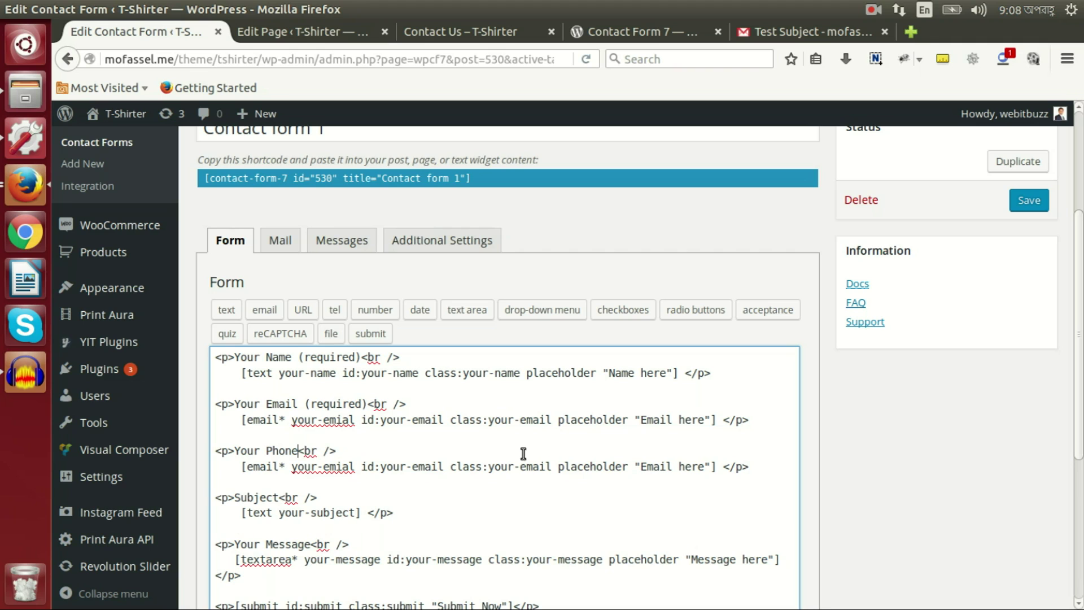
drag(241, 467, 716, 466)
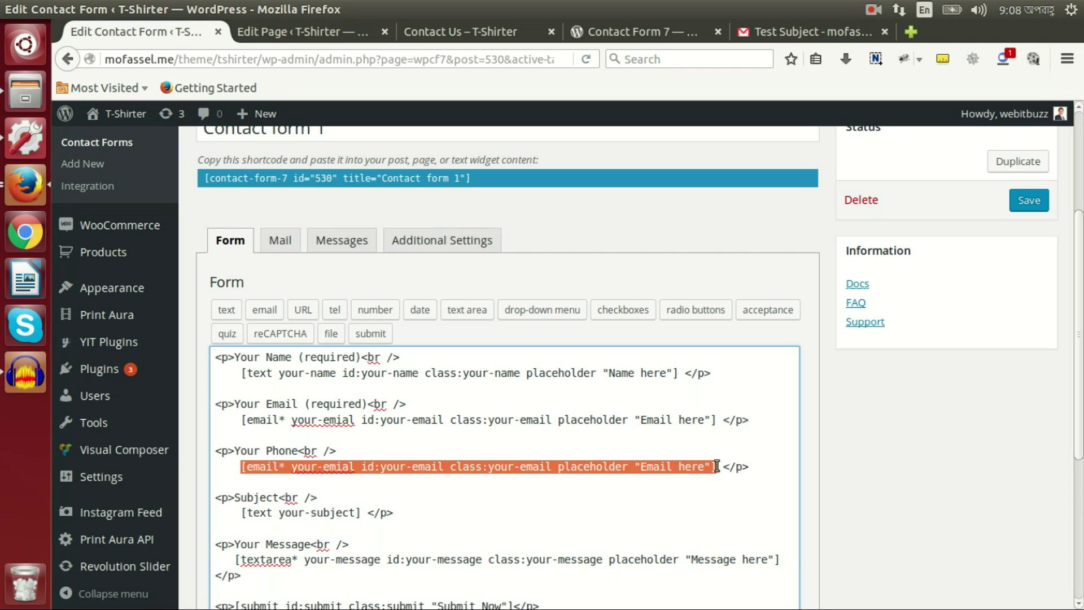
key(BackSpace)
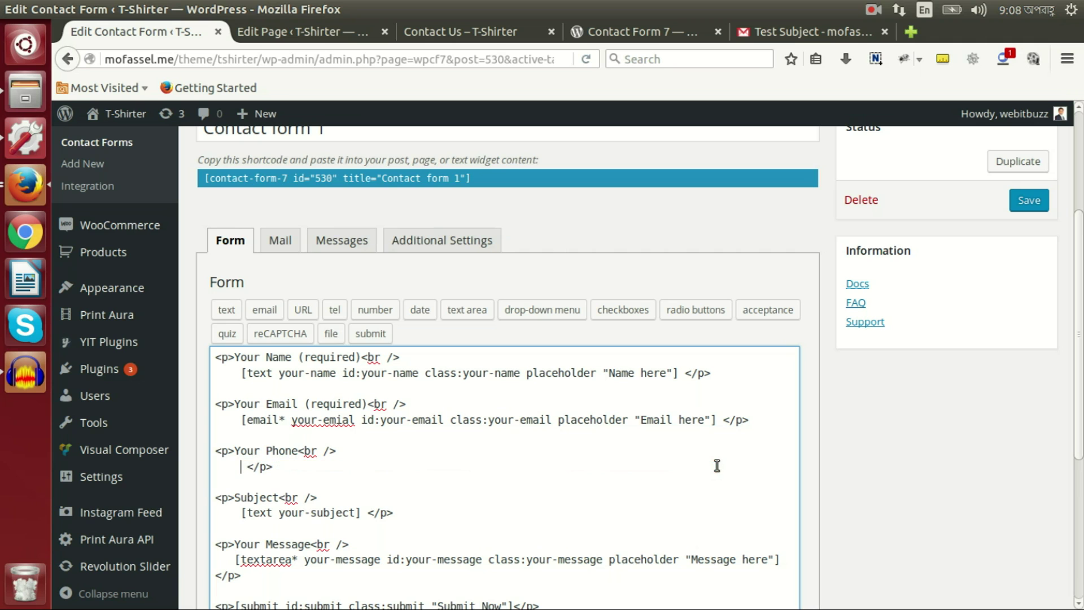
Step: Generate a tel tag for the phone block, named your-phone, with "Phone number here" as its placeholder
click(335, 309)
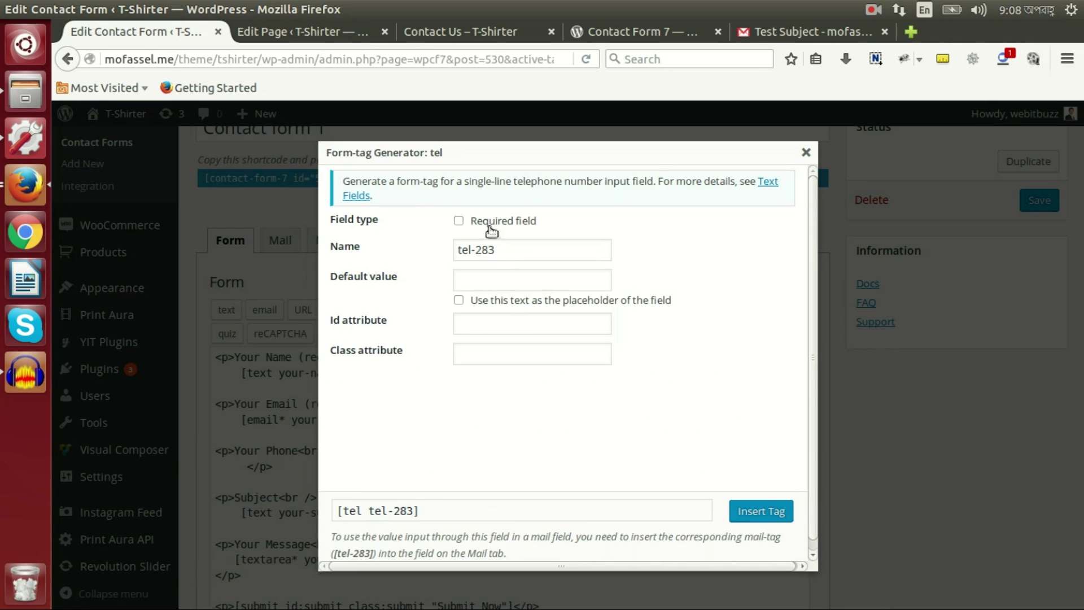
drag(508, 249, 455, 249)
text(your-)
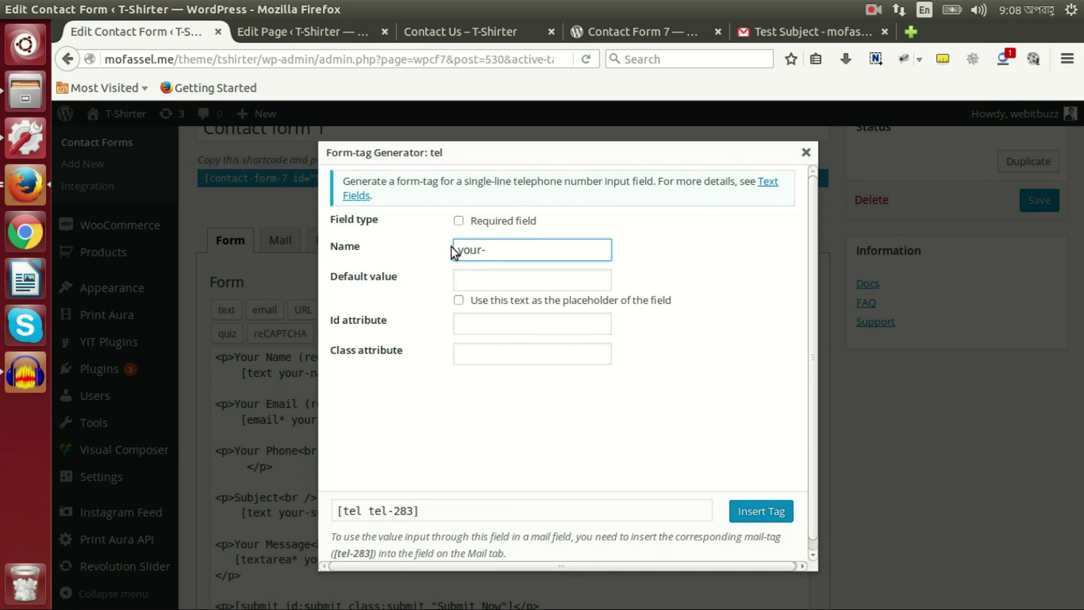
text(phone)
key(Tab)
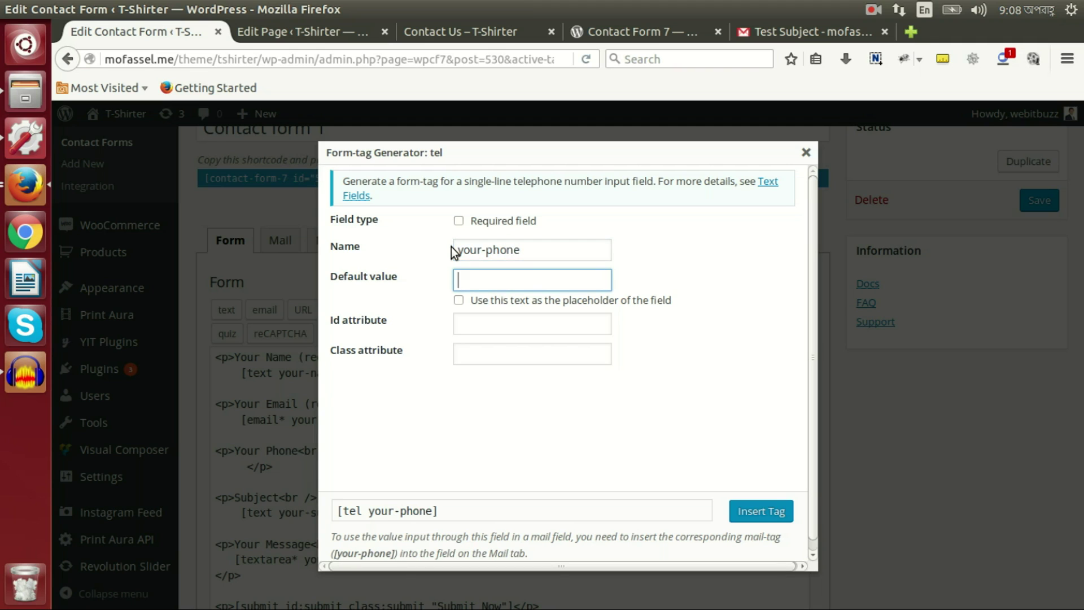
text(Phone number here)
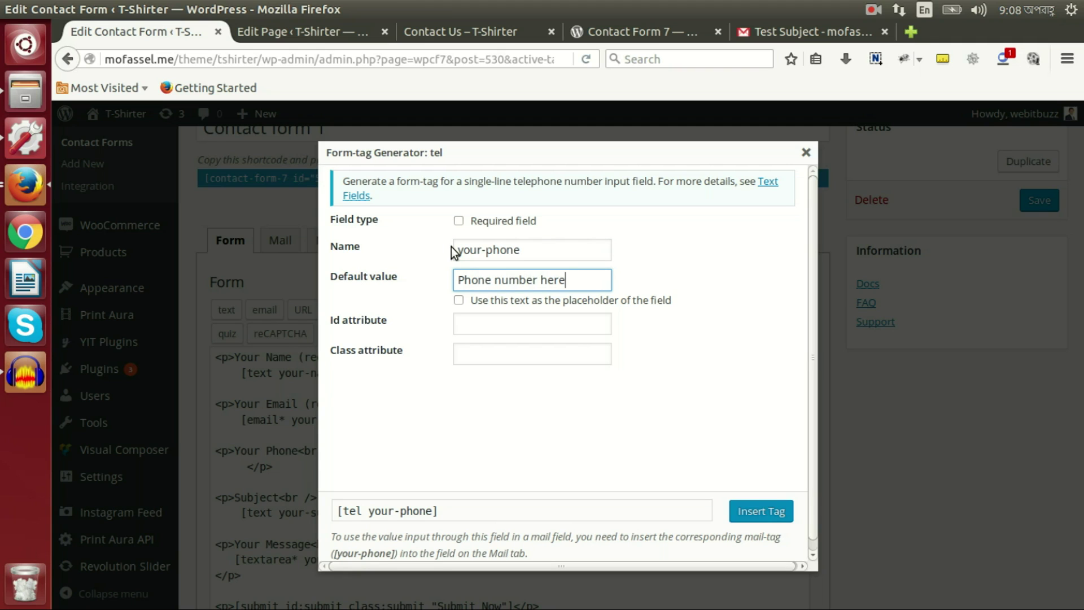
click(479, 300)
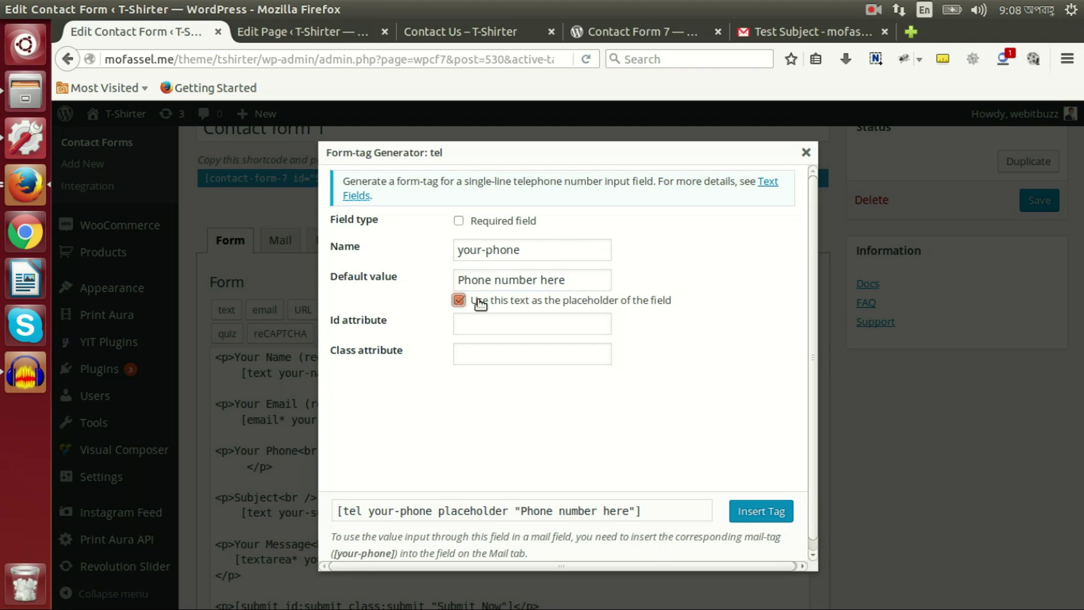
Step: Set the tel tag's id and class attributes to your-phone and insert the tag into the form
click(500, 321)
text(your-phone)
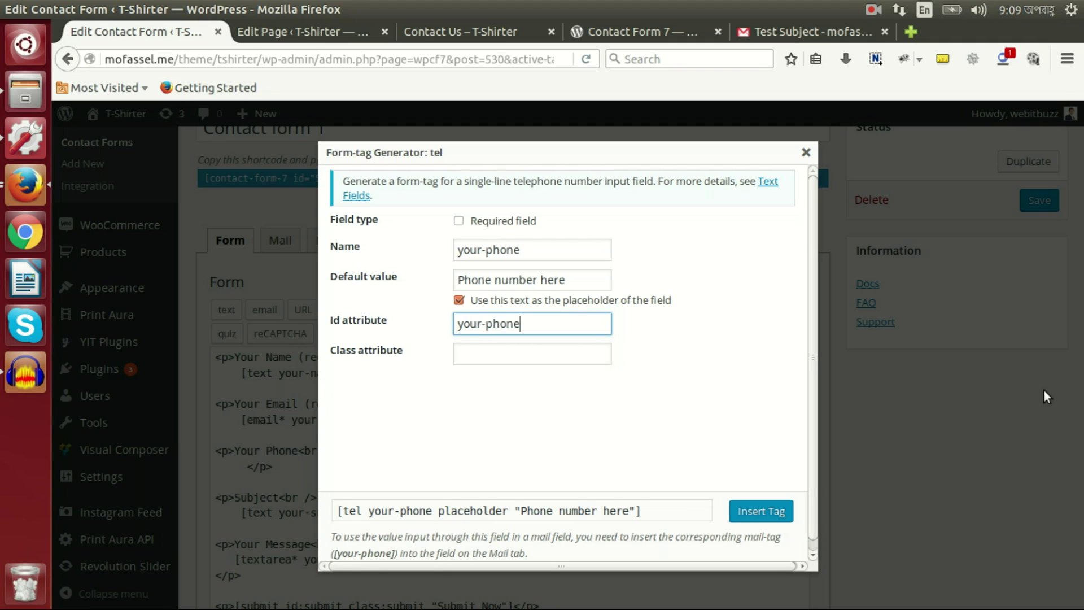
key(Tab)
text(your-phone)
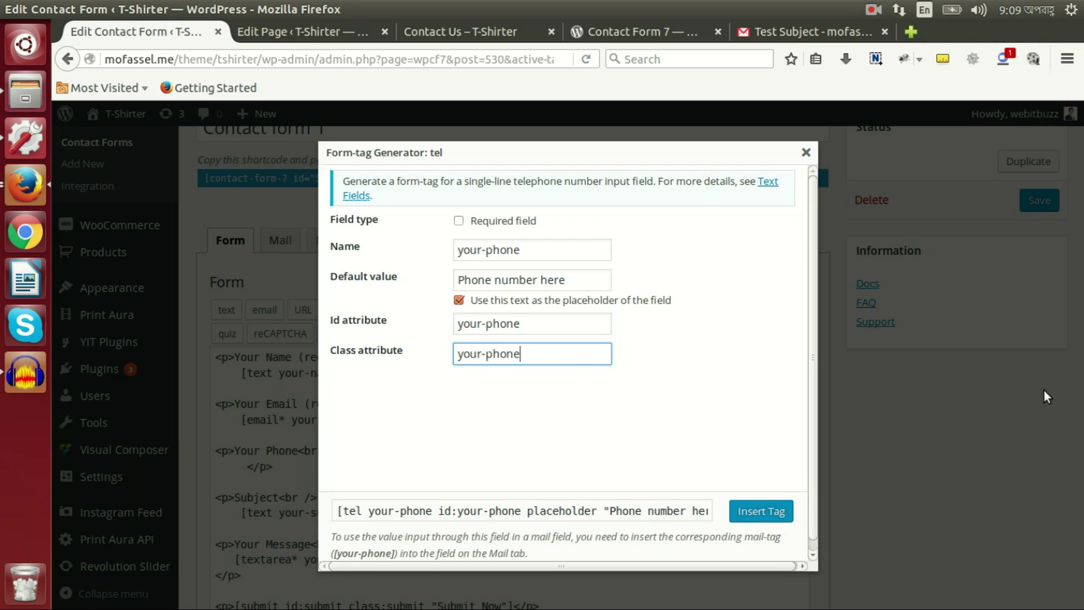
click(778, 515)
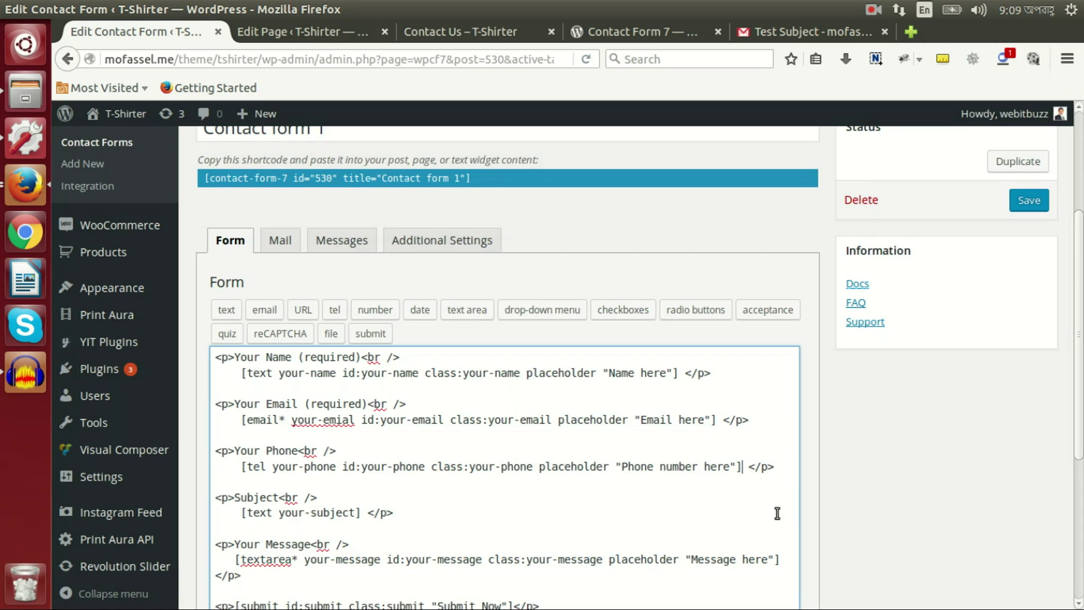
Step: Duplicate the "Your Phone" block directly below itself, above the Subject block
scroll(773, 488, down, 2)
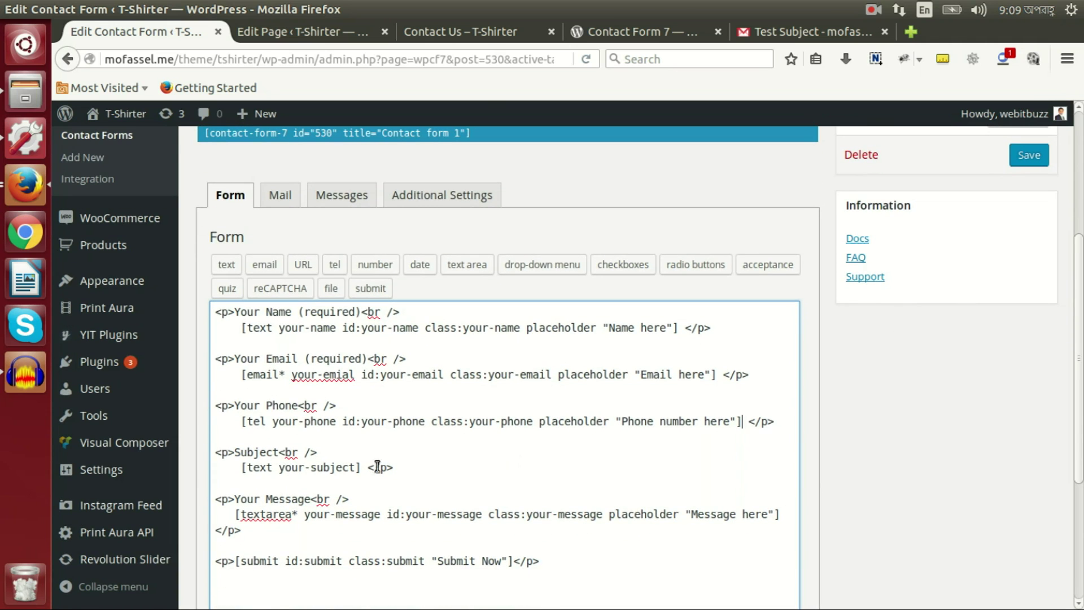
drag(776, 421, 69, 408)
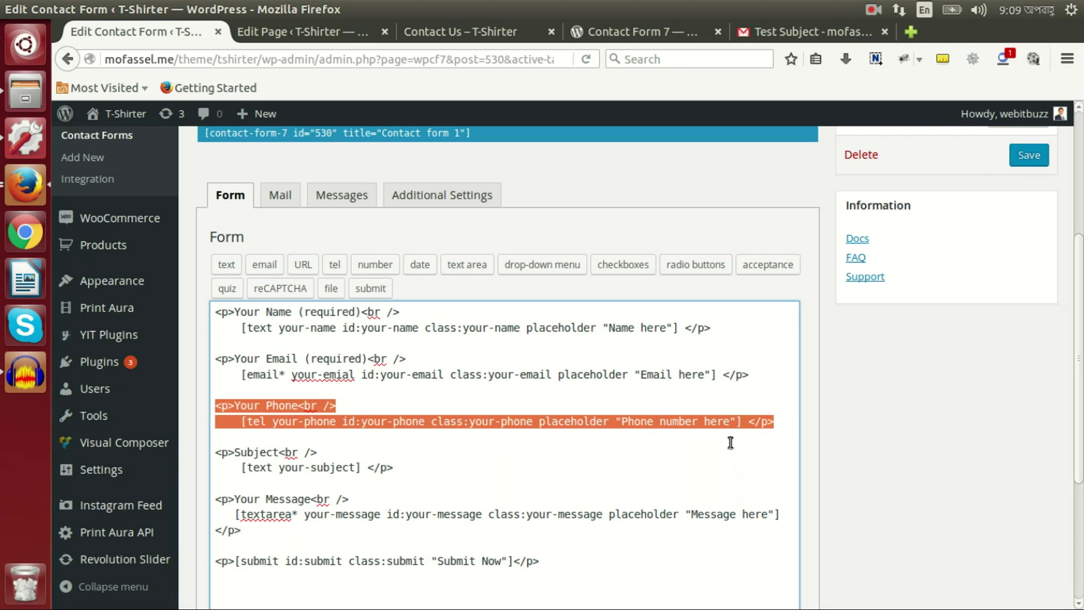
key(ctrl+c)
click(777, 421)
key(Return)
key(Return)
key(ctrl+v)
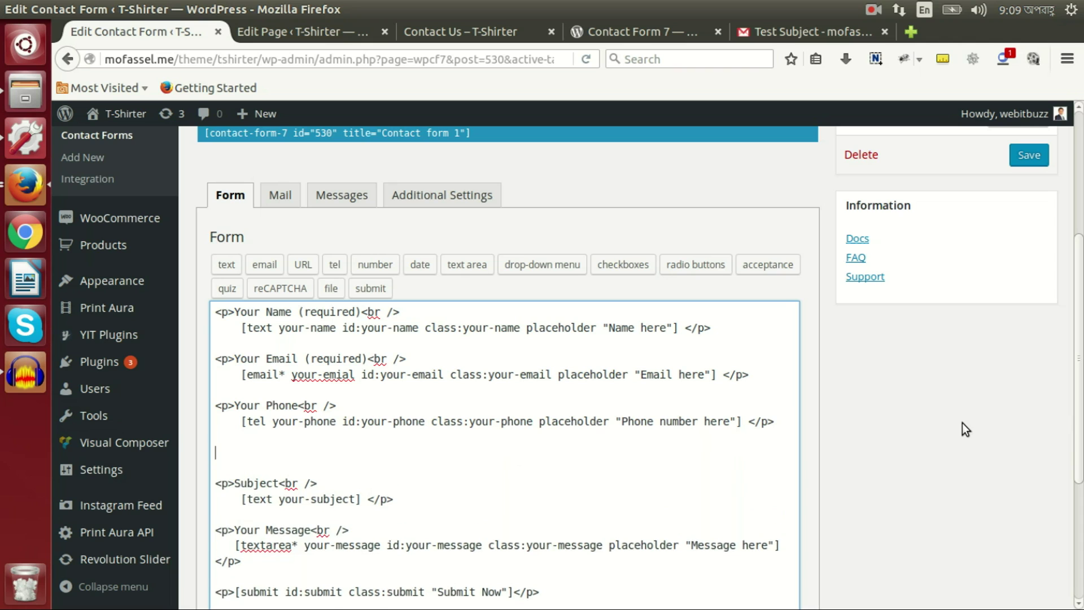
Step: Relabel the copied phone block as "Your Website" and delete its tel tag
double_click(280, 452)
text(Web)
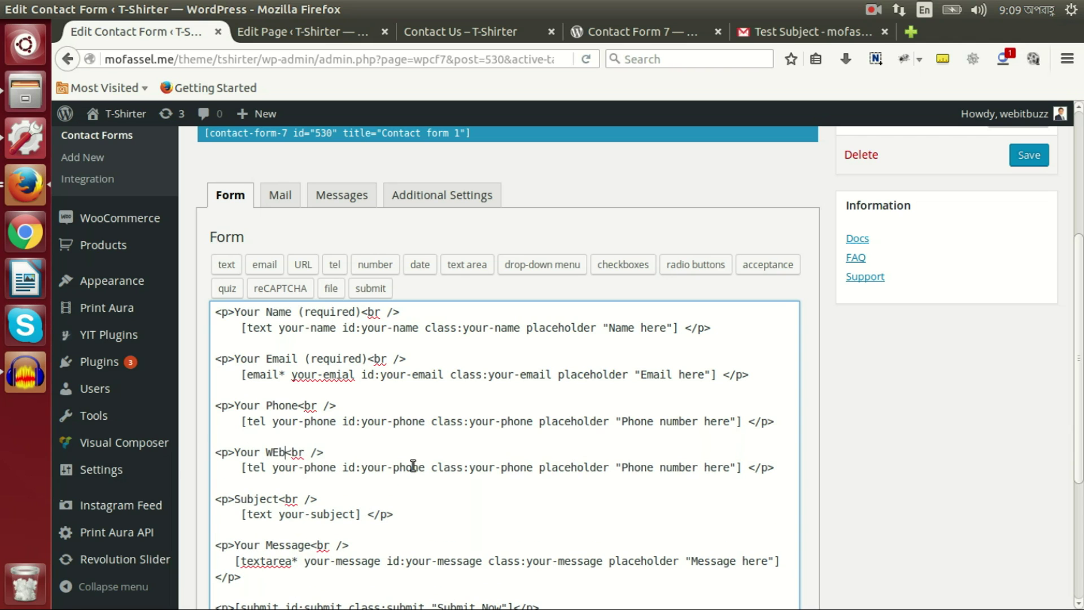
text(site)
drag(235, 467, 744, 464)
key(BackSpace)
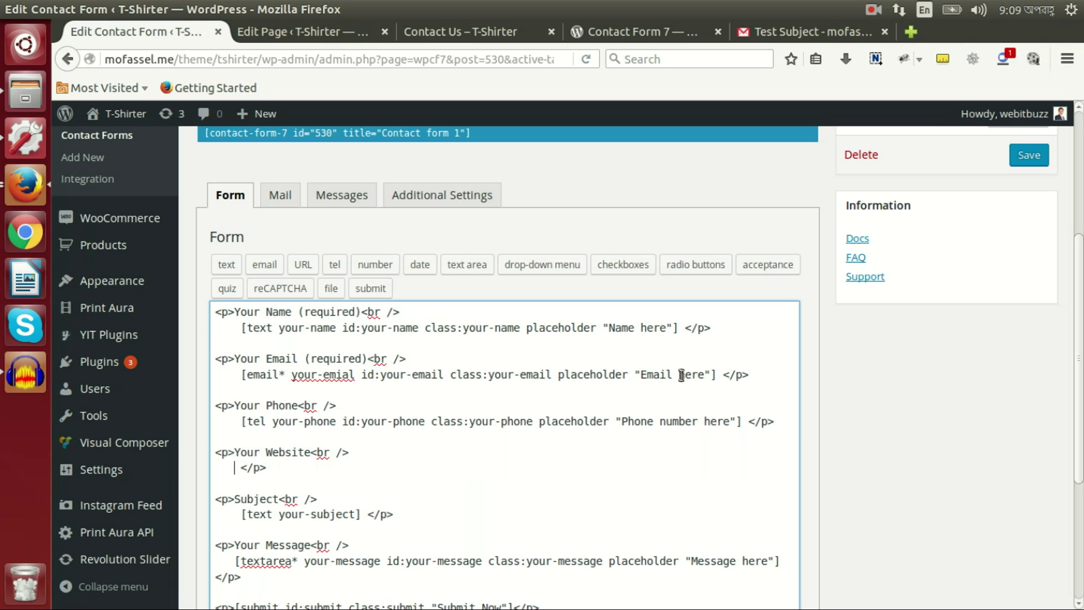
Step: Generate a URL tag for the website block, named your-website, with "Website URL here" as its placeholder
click(304, 264)
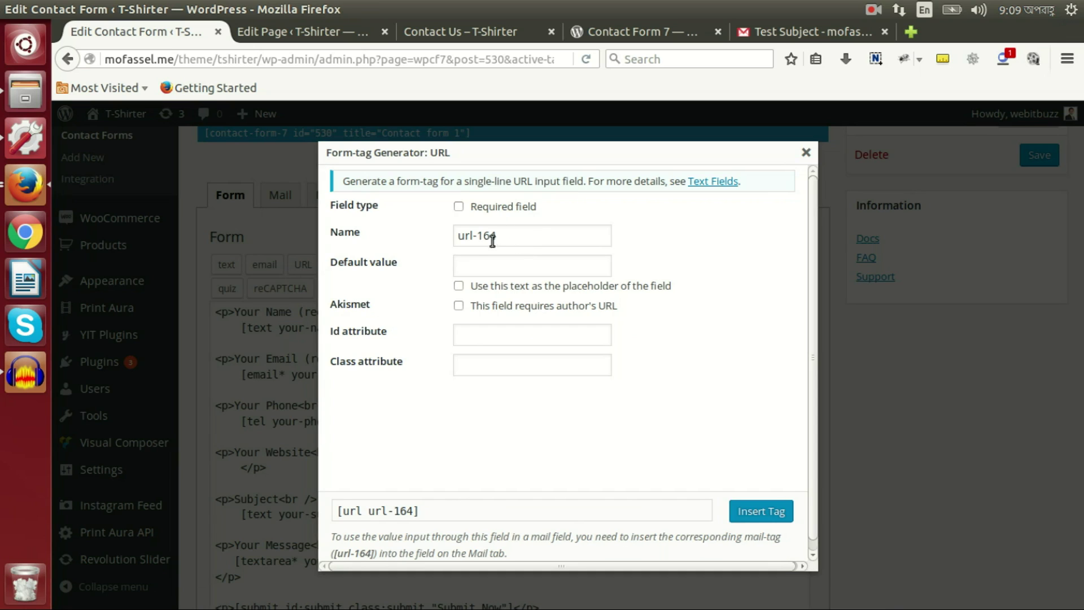
drag(523, 235, 456, 235)
text(y)
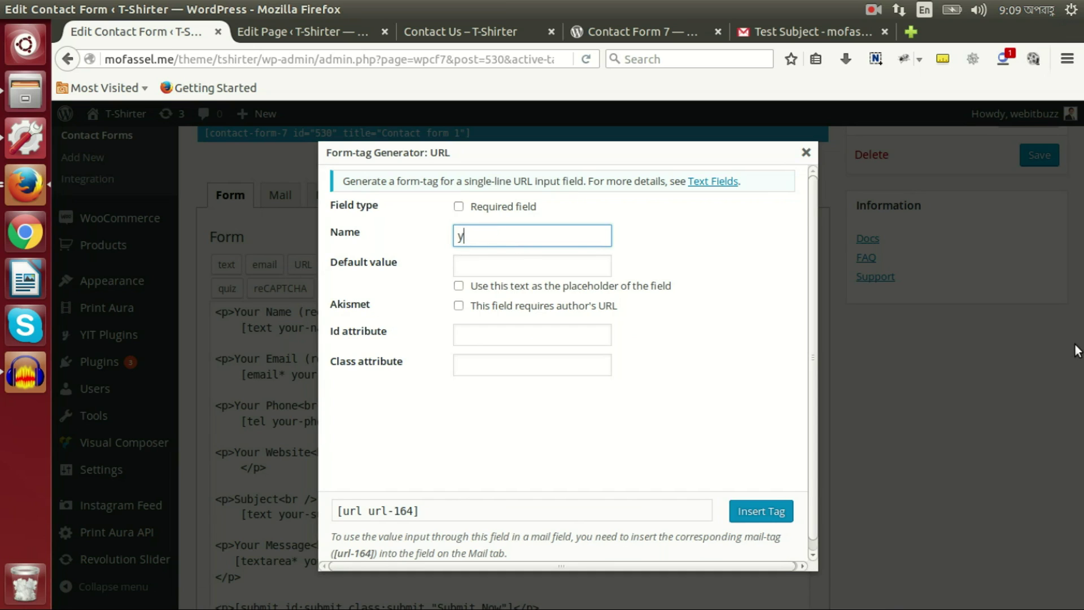
text(our-website)
key(Tab)
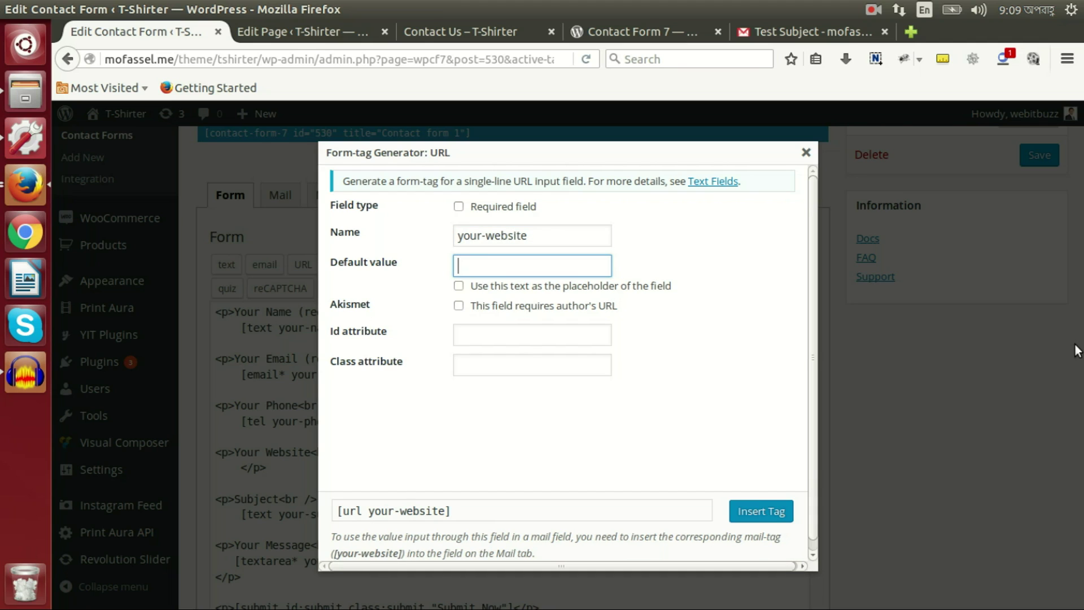
text(Website URL here)
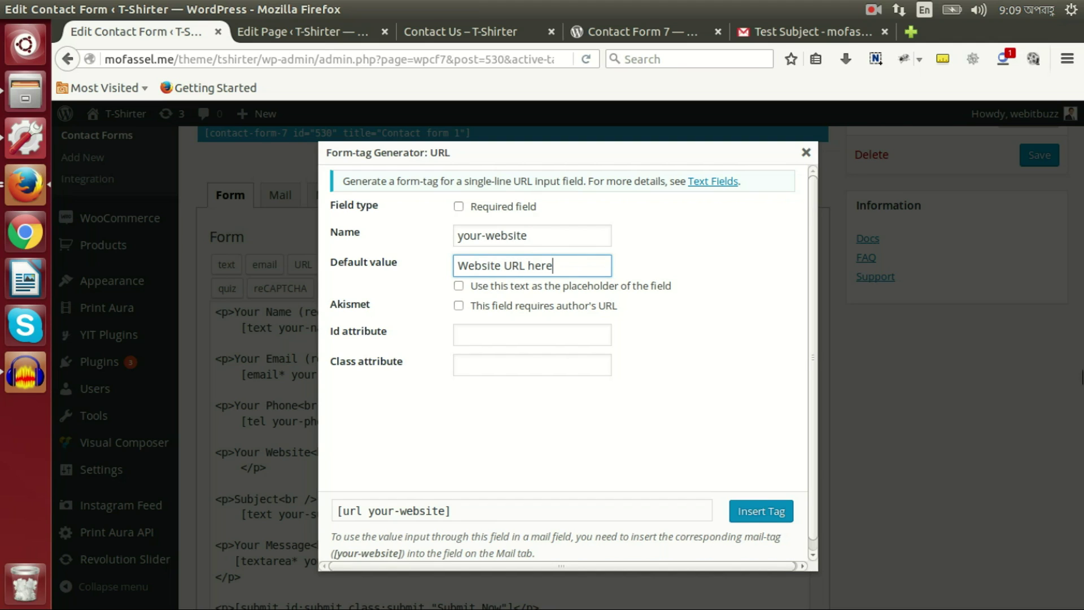
click(564, 286)
Step: Set the URL tag's id and class attributes to your-website and insert the tag into the form
click(523, 335)
text(your-website)
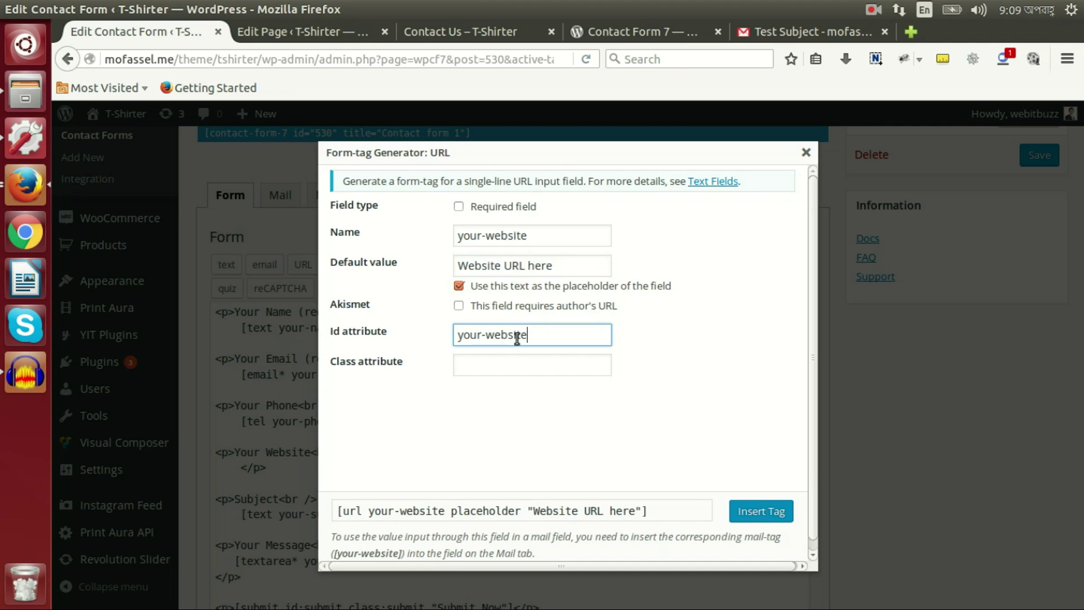
key(Tab)
text(your-website)
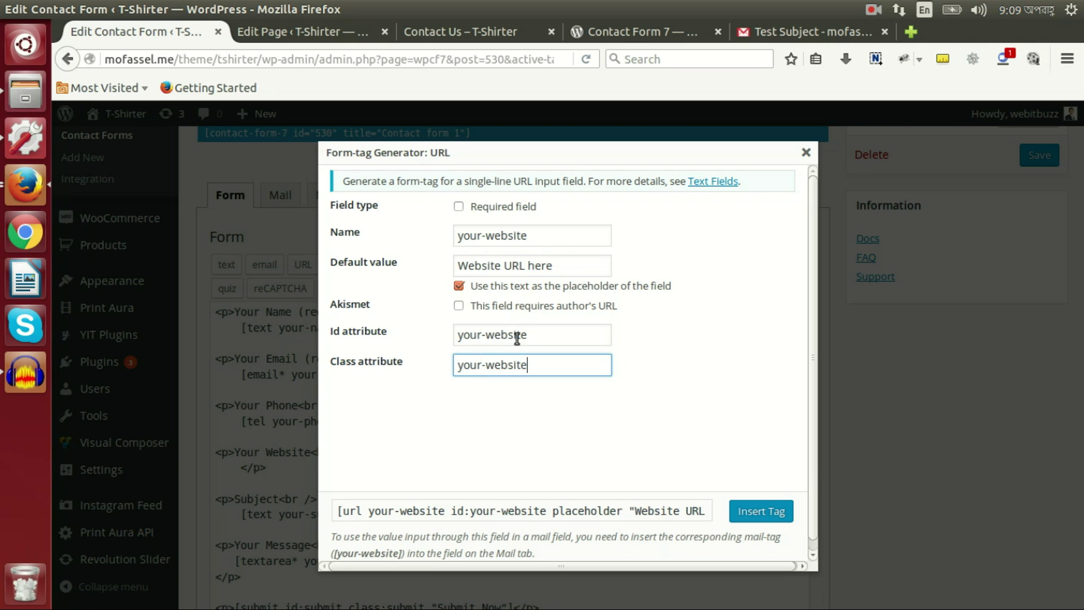
click(755, 511)
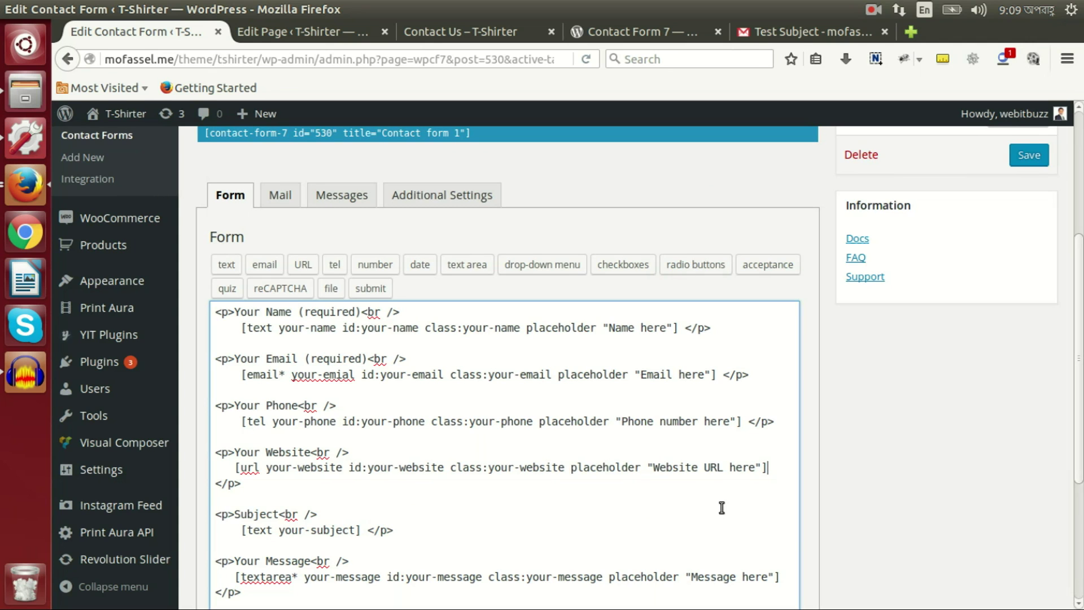
Step: Save the contact form and reload the Contact Us page to check the phone and website fields
click(1028, 156)
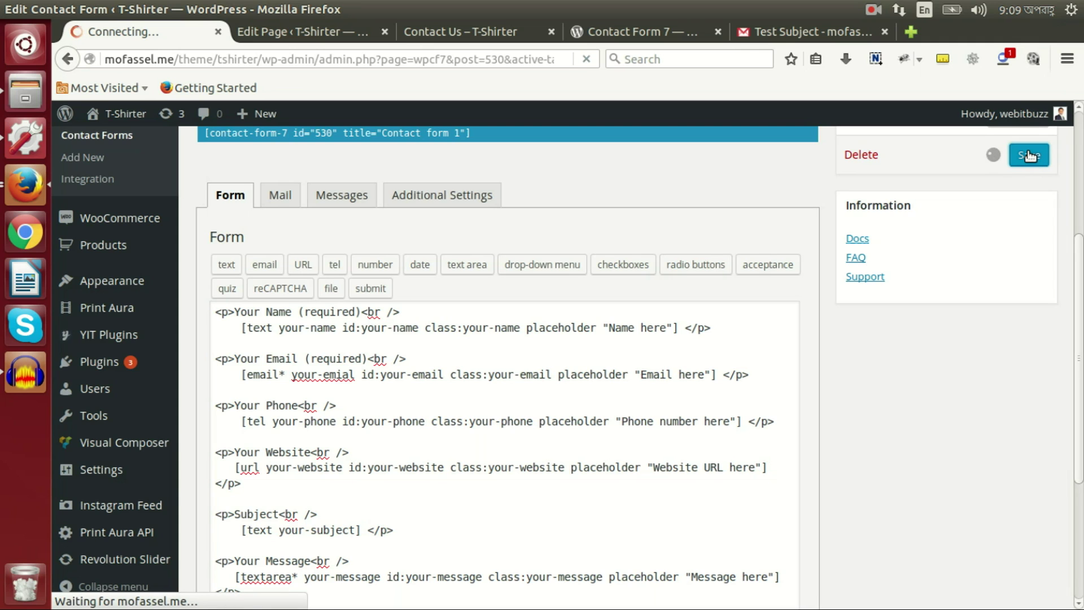
click(442, 35)
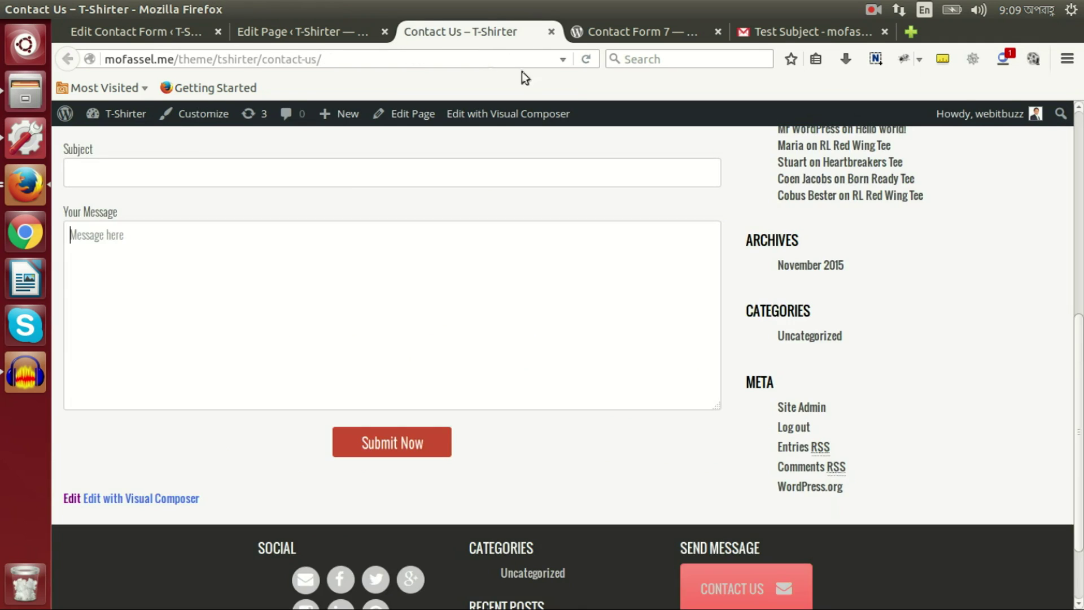
key(F5)
scroll(518, 244, down, 3)
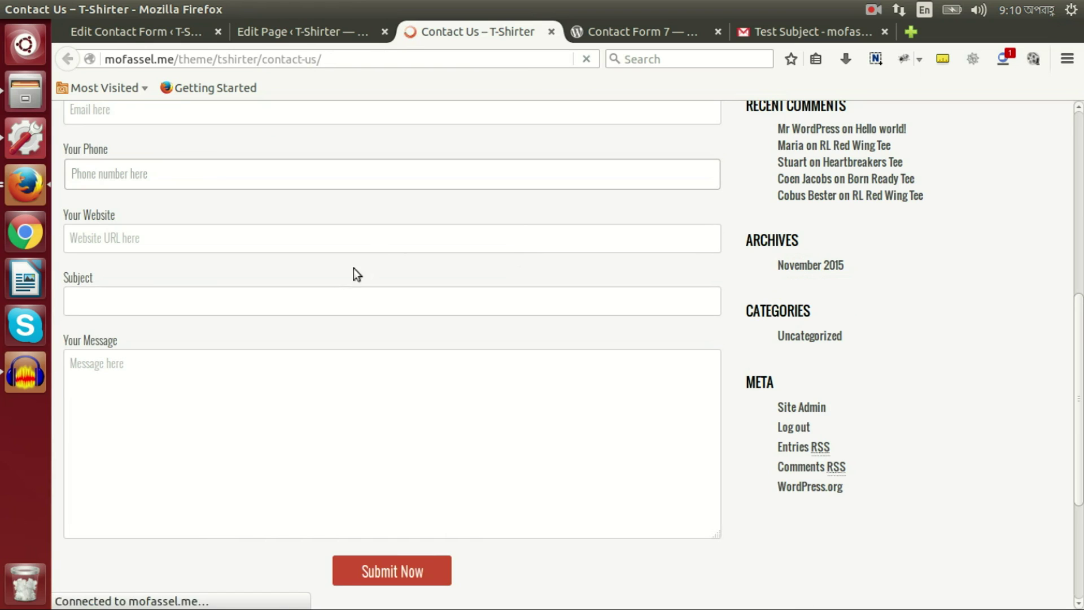
click(173, 231)
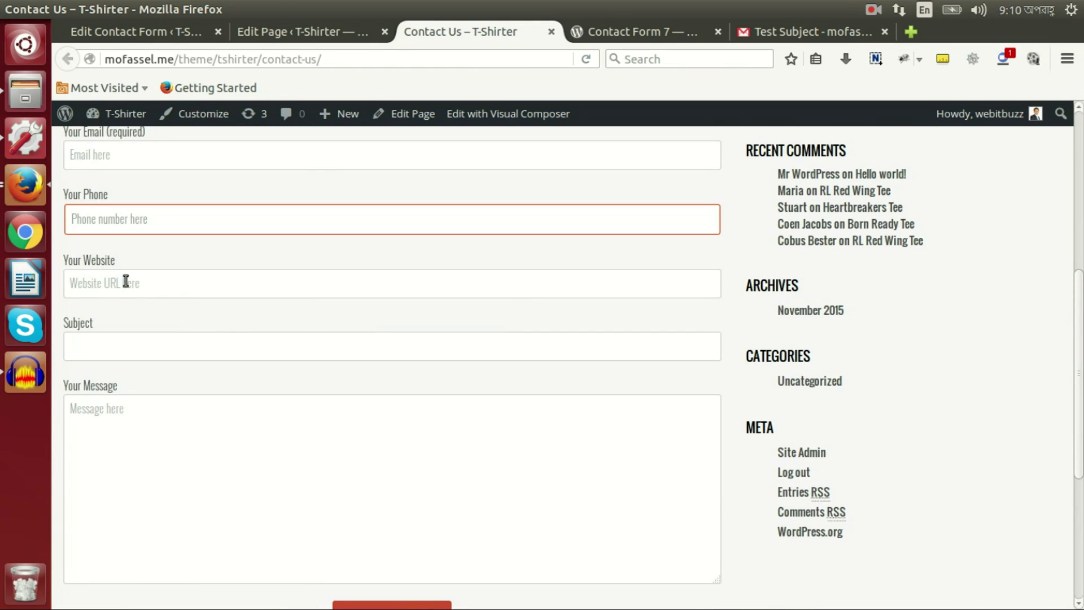
click(149, 287)
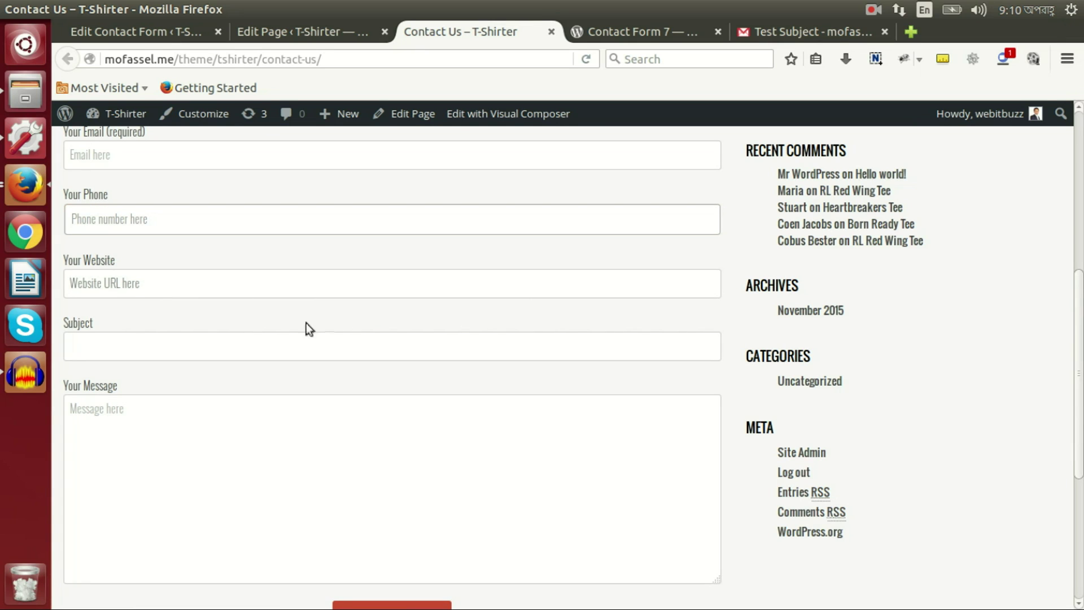
Step: Return to the contact form editor and duplicate the "Your Website" block directly below the original
key(ctrl+Page_Up)
key(ctrl+Page_Up)
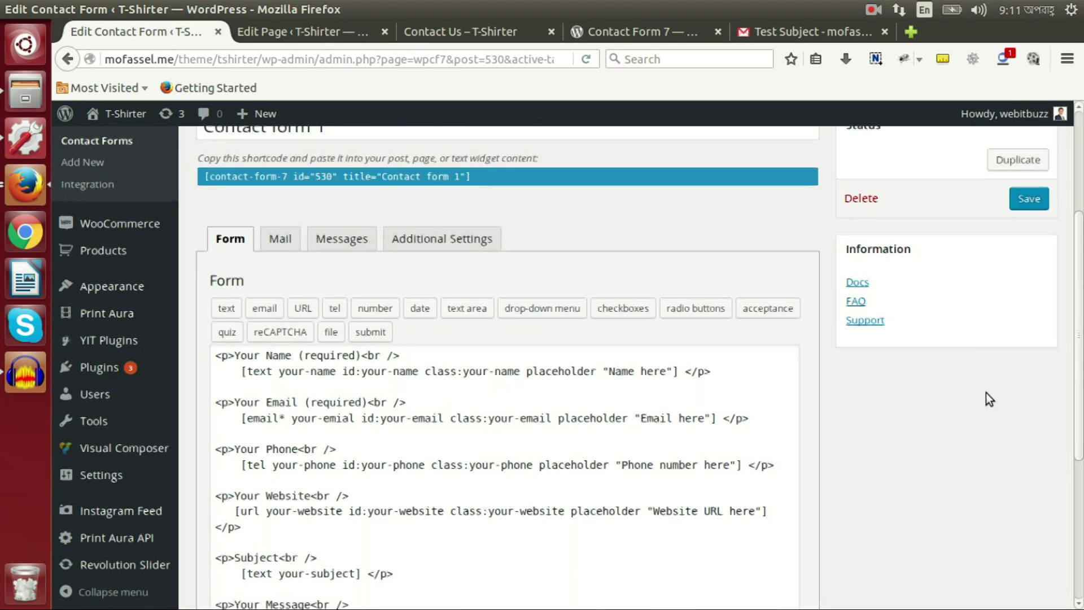
scroll(904, 382, down, 3)
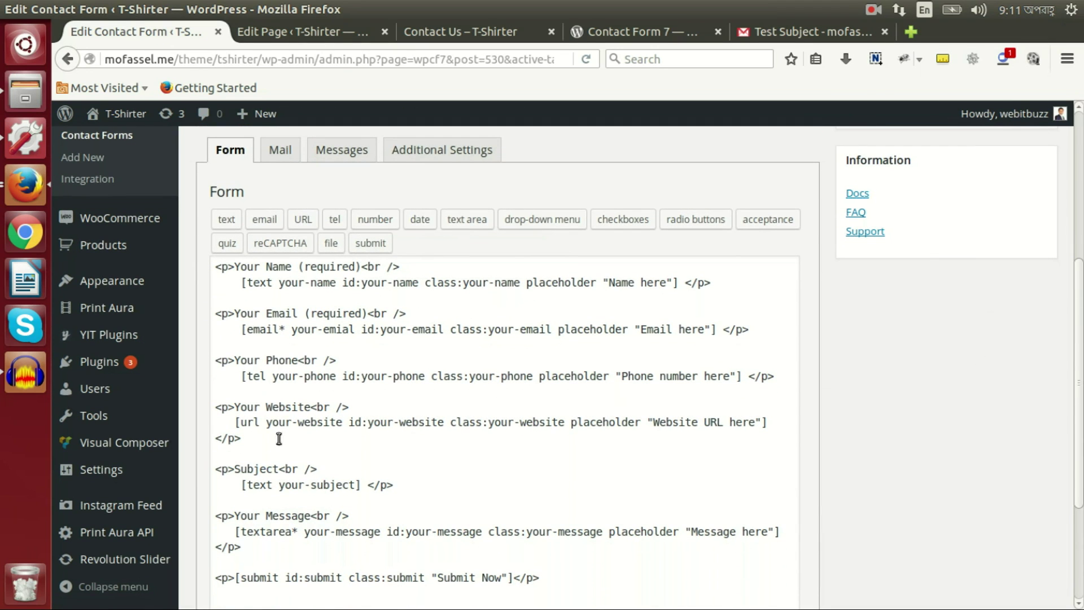
drag(269, 439, 197, 413)
key(ctrl+c)
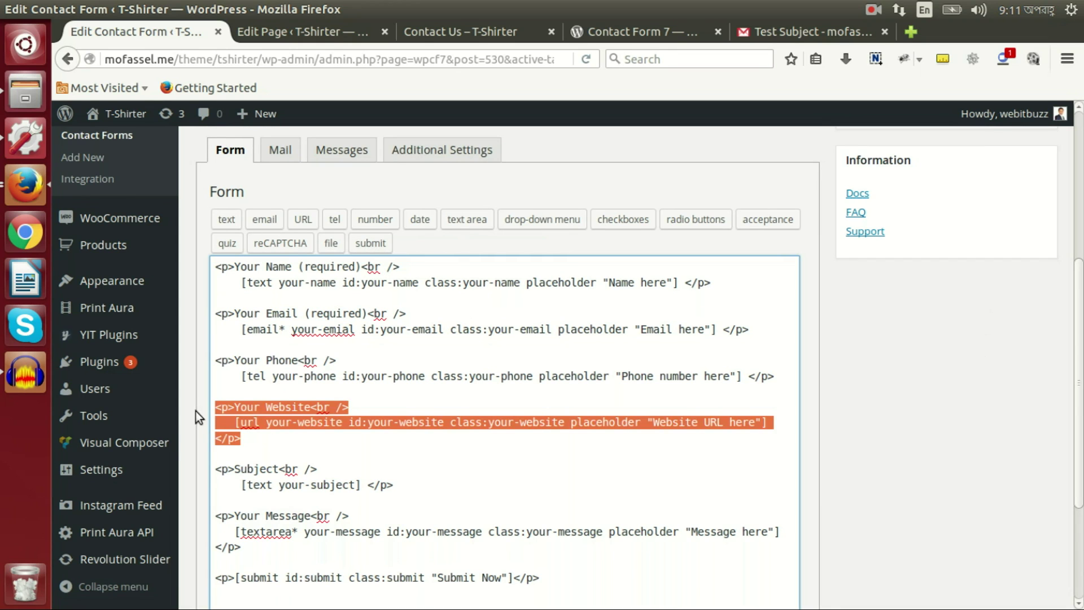
click(277, 442)
key(Return)
key(Return)
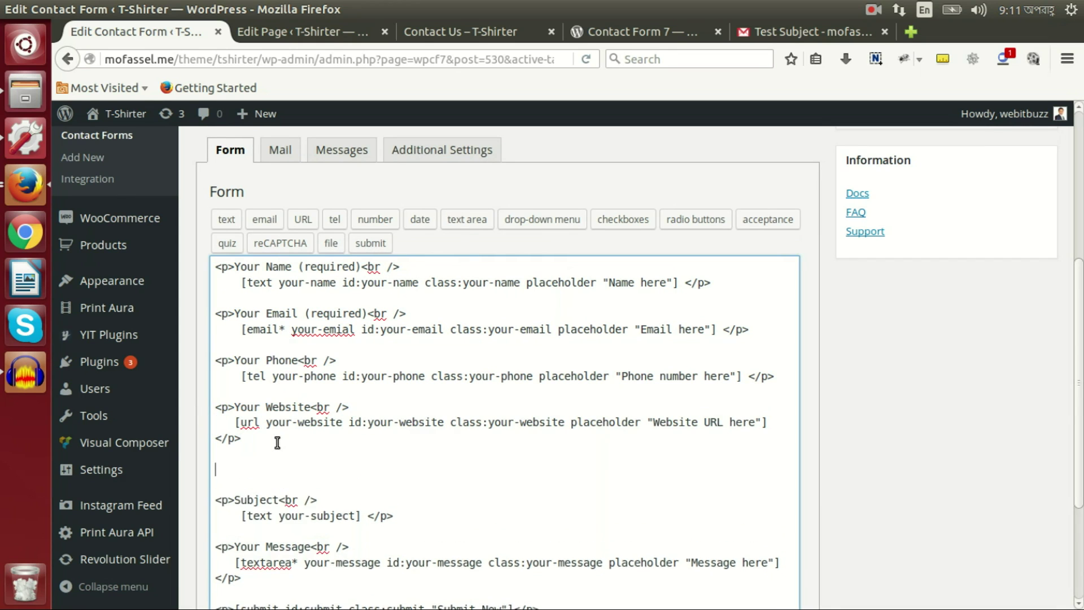
key(ctrl+v)
scroll(825, 446, down, 3)
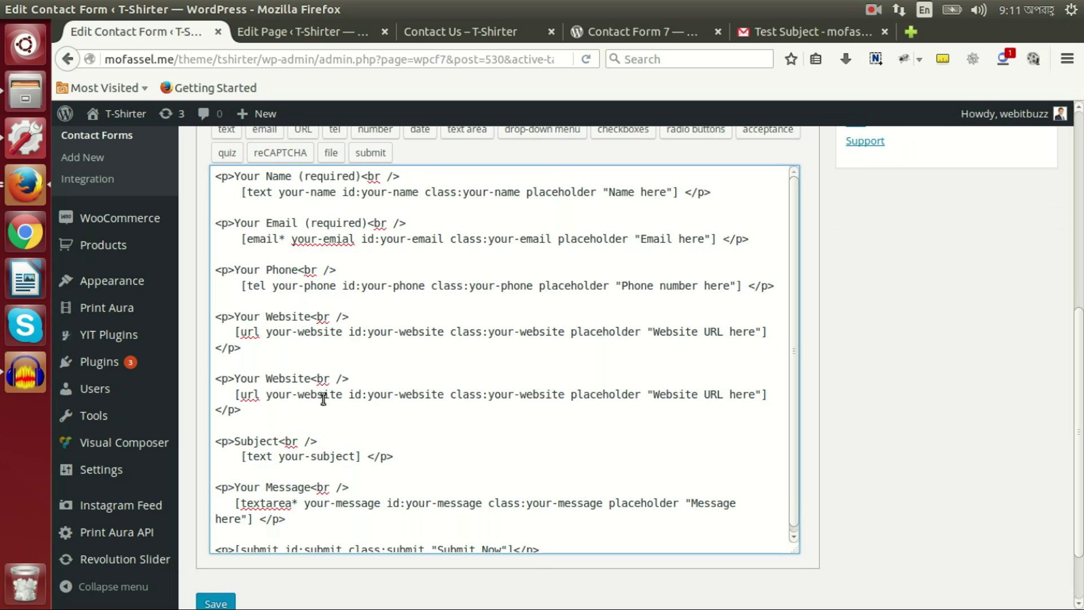
Step: Relabel the copied website block as "Your Number" and delete its url tag
double_click(293, 379)
text(Number)
drag(234, 394, 777, 394)
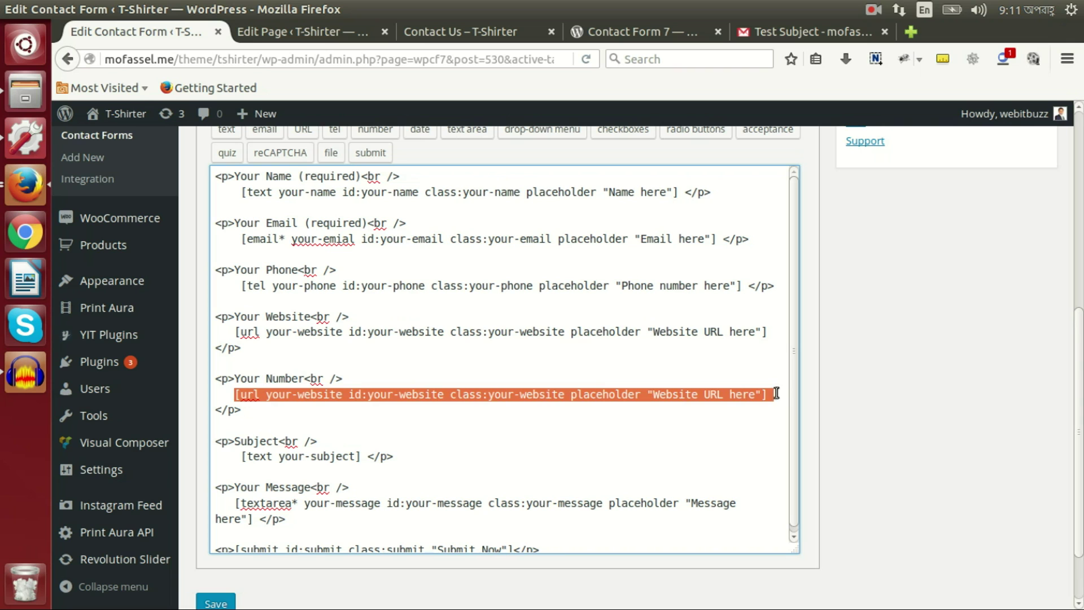
key(BackSpace)
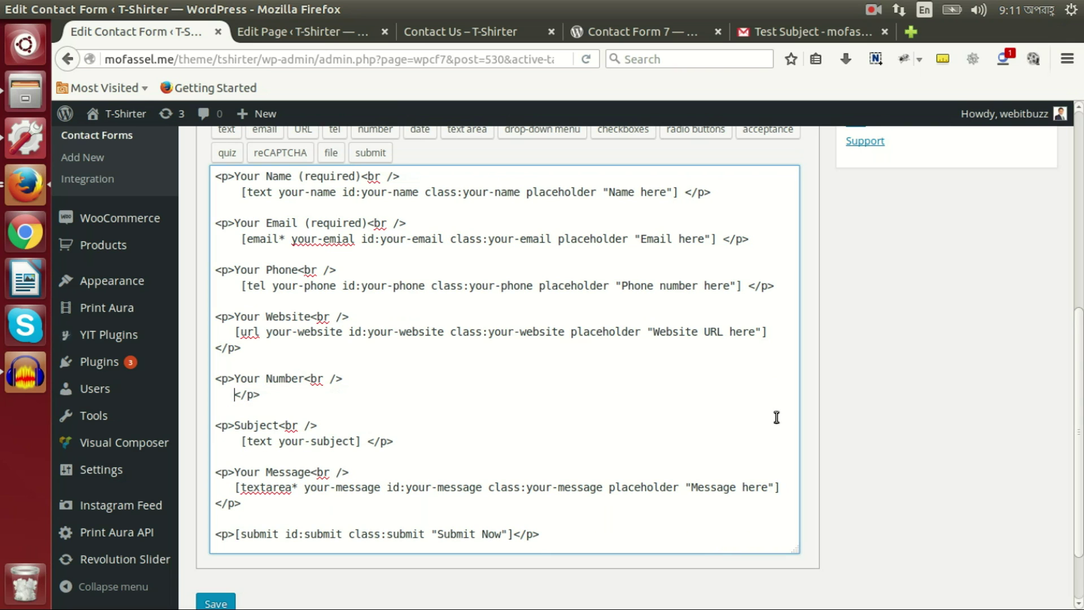
Step: Generate a number tag for the "Your Number" block with the Spinbox field type and the name spinbox
scroll(930, 328, up, 1)
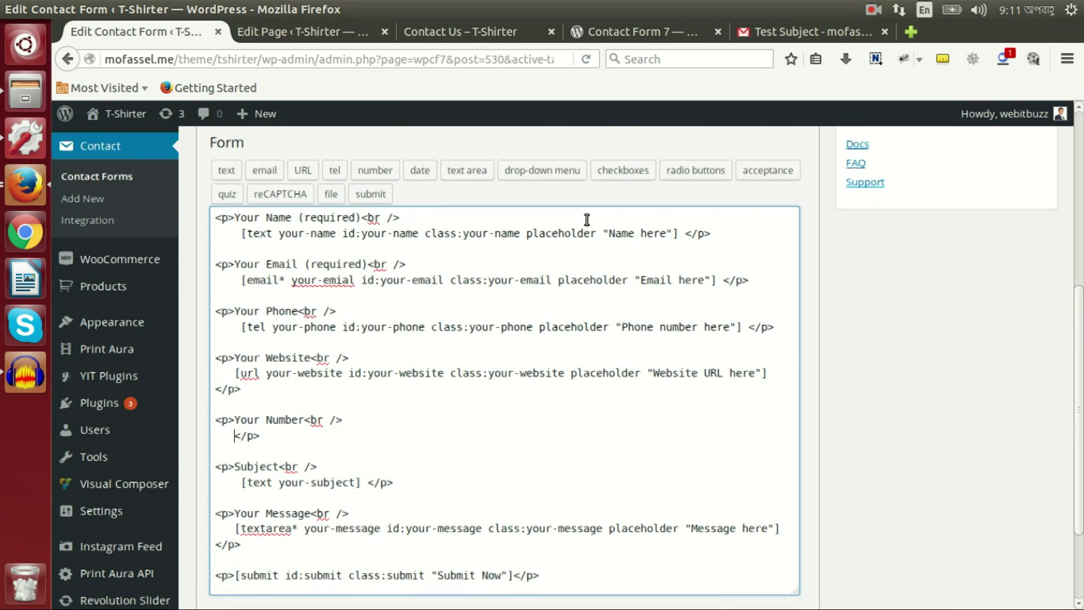
click(375, 174)
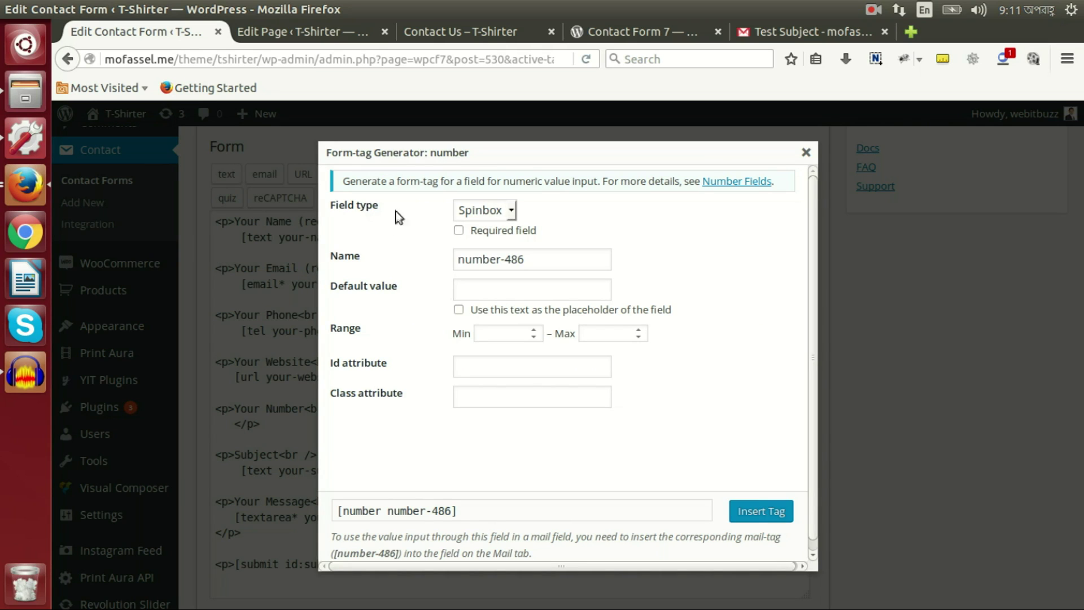
click(511, 211)
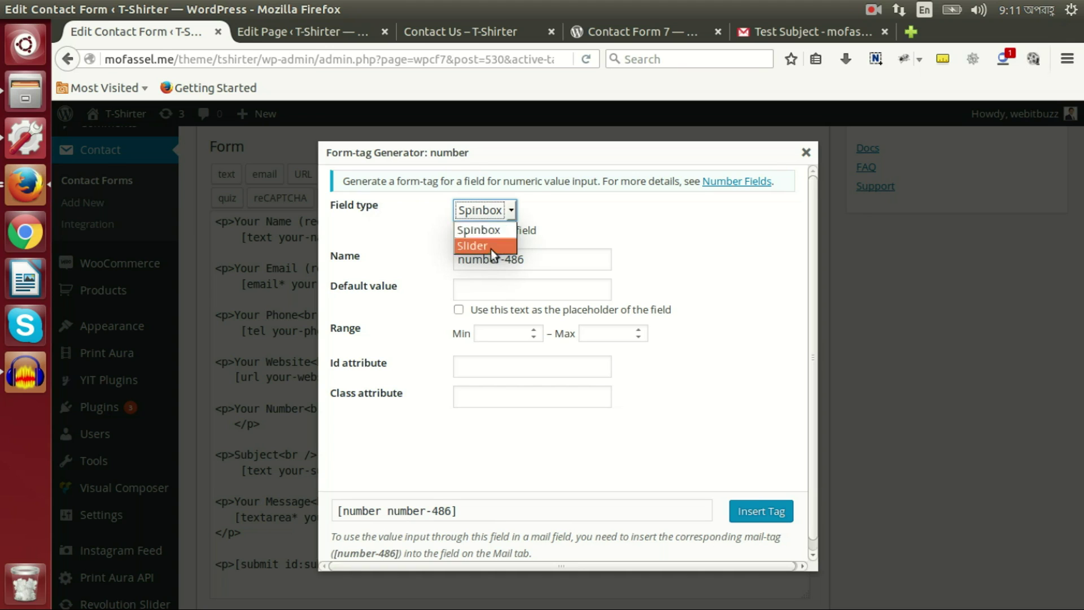
click(548, 237)
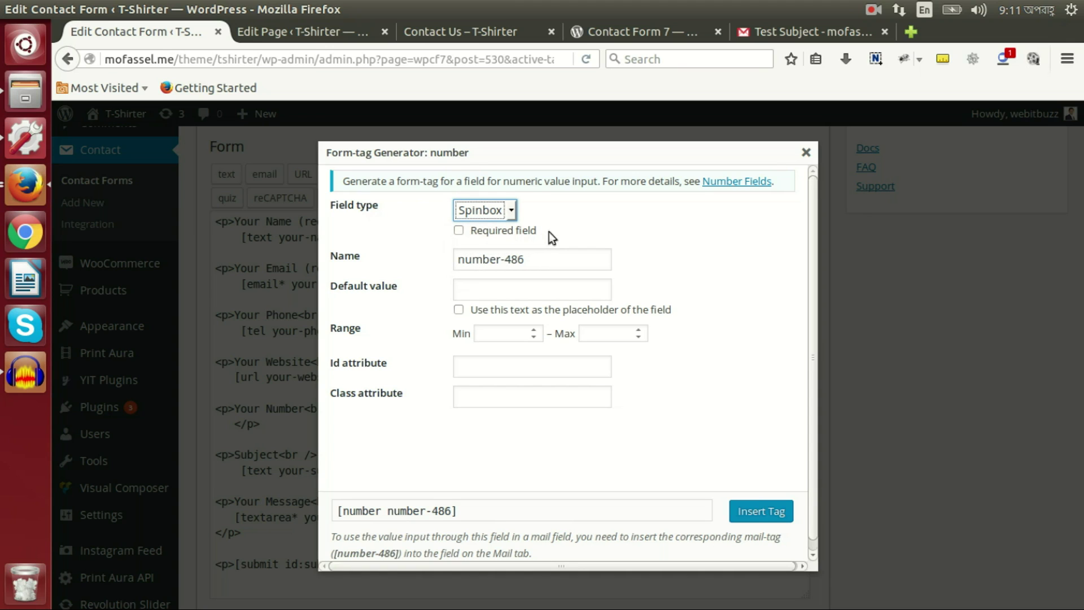
drag(543, 263, 375, 246)
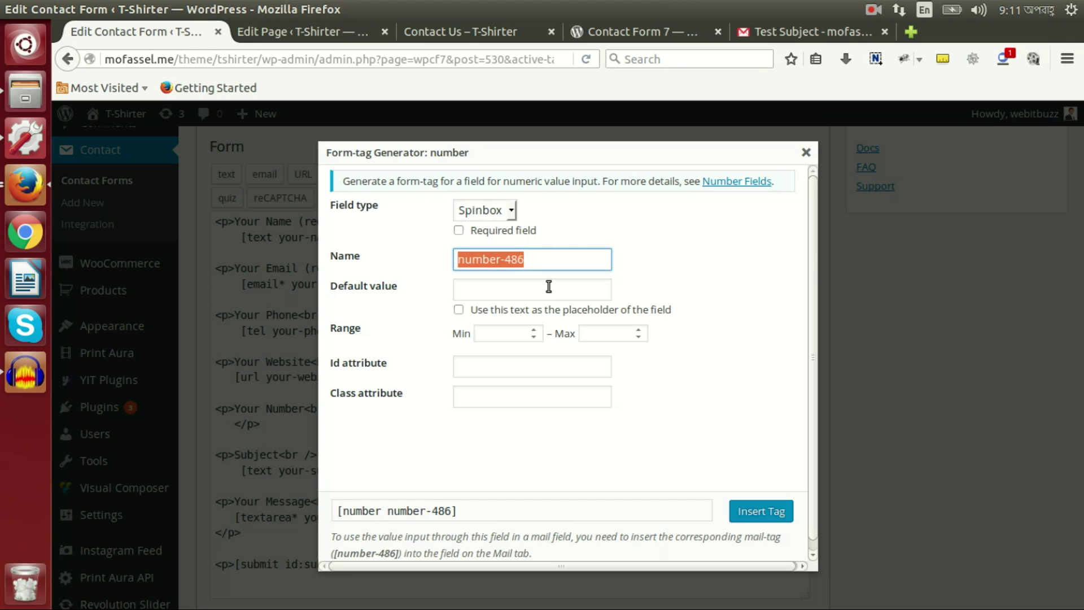
text(spinbox)
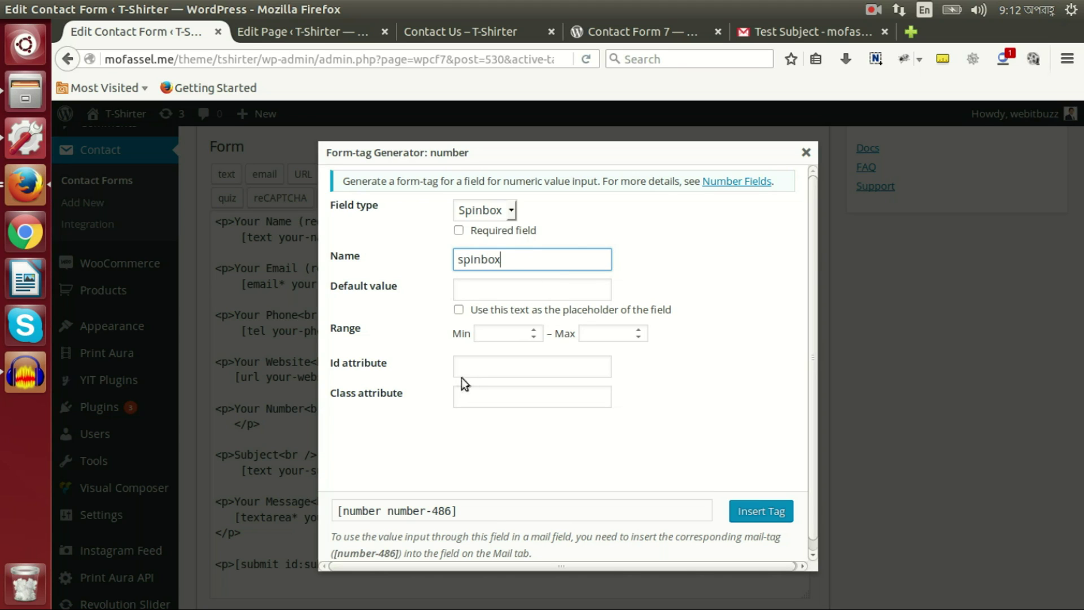
key(Tab)
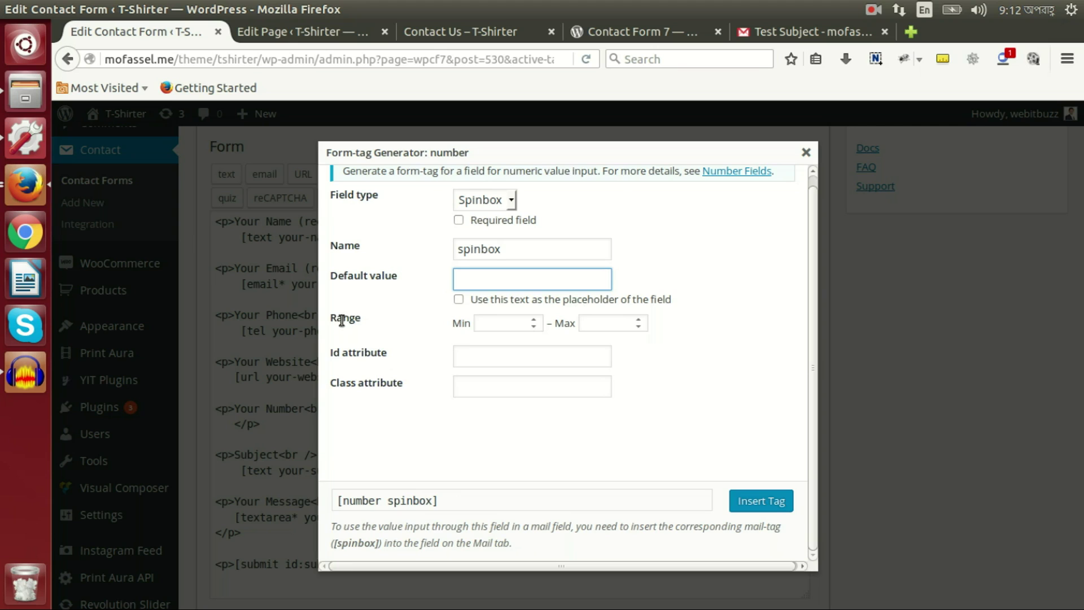
Step: Set the spinbox tag's range to a minimum of 3 and a maximum of 20
click(500, 324)
click(608, 322)
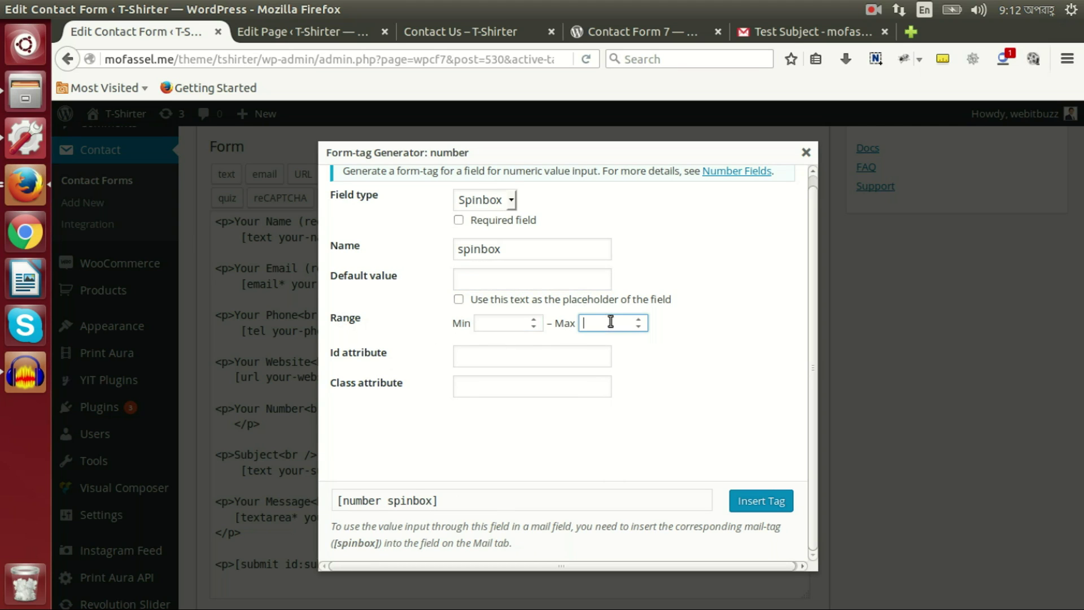
click(497, 322)
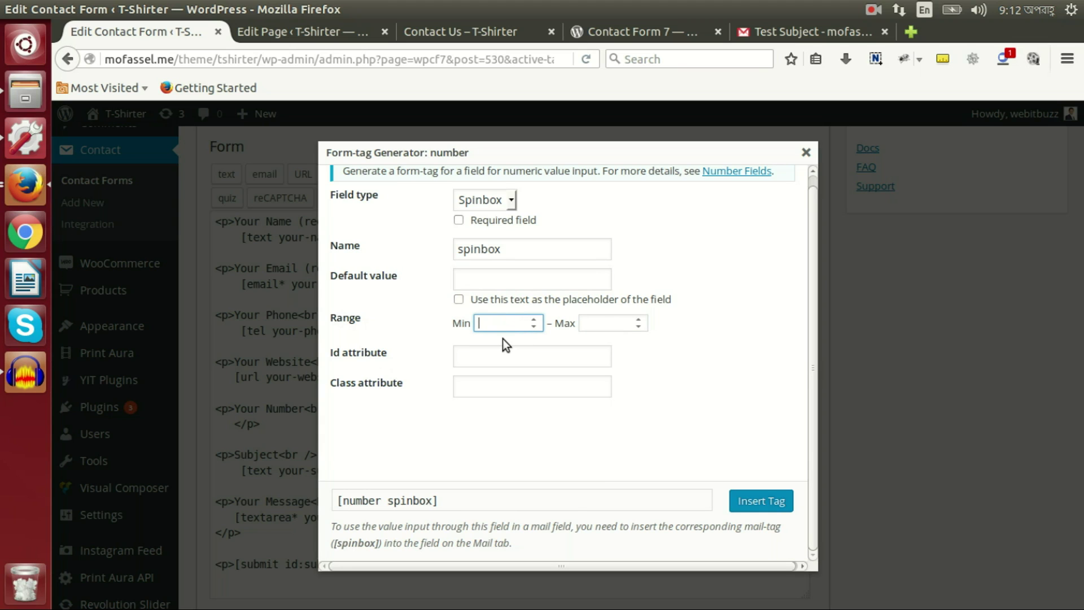
text(3)
click(603, 323)
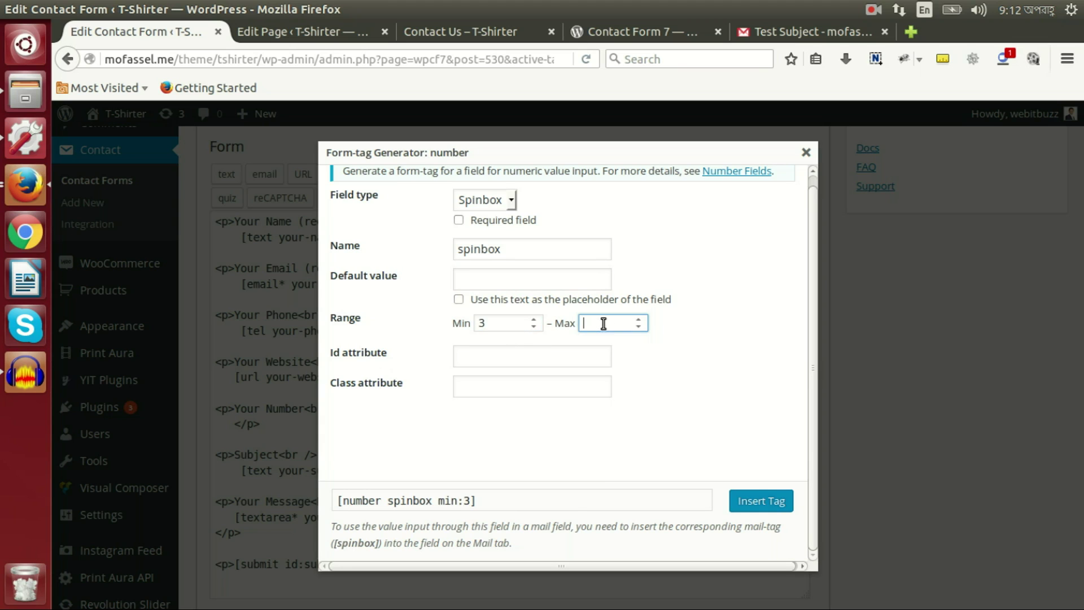
Step: Set the number tag's id and class attributes to spinbox and insert the tag into the form
click(534, 365)
text(spinbox)
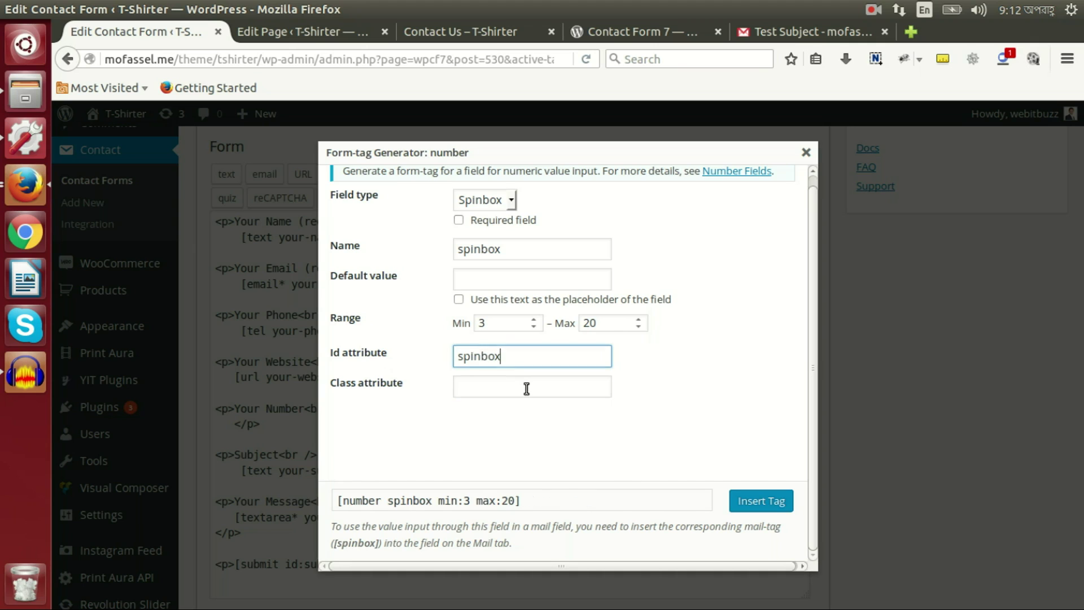
click(527, 389)
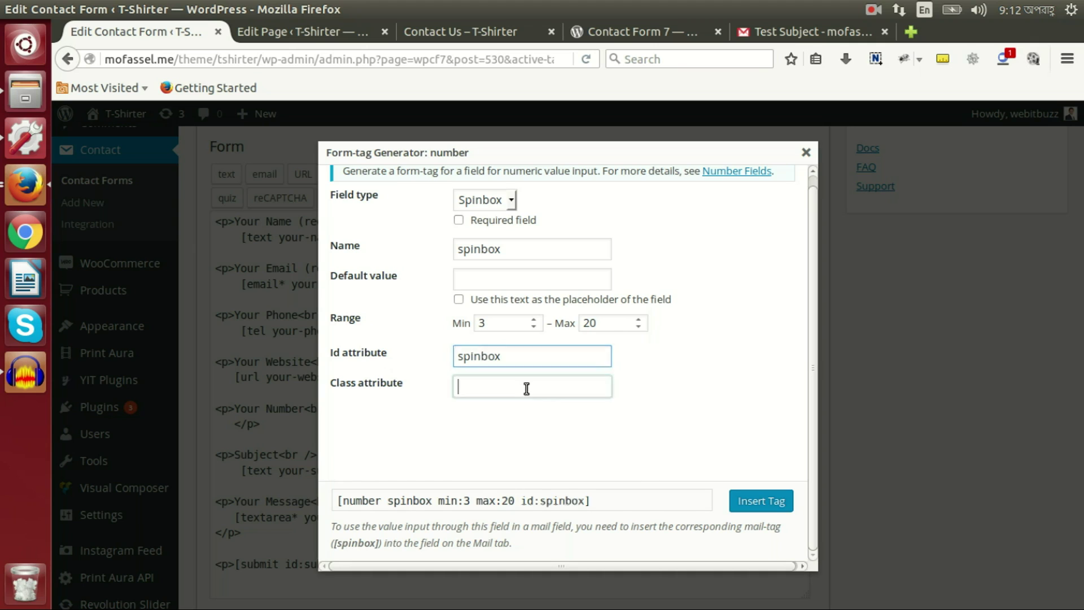
text(spinbox)
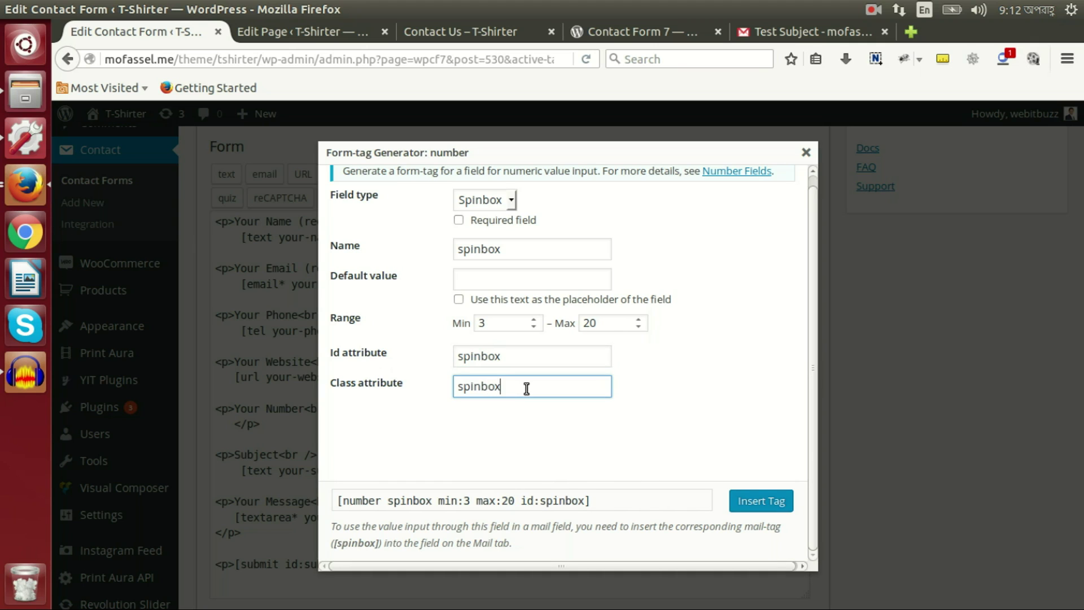
click(778, 504)
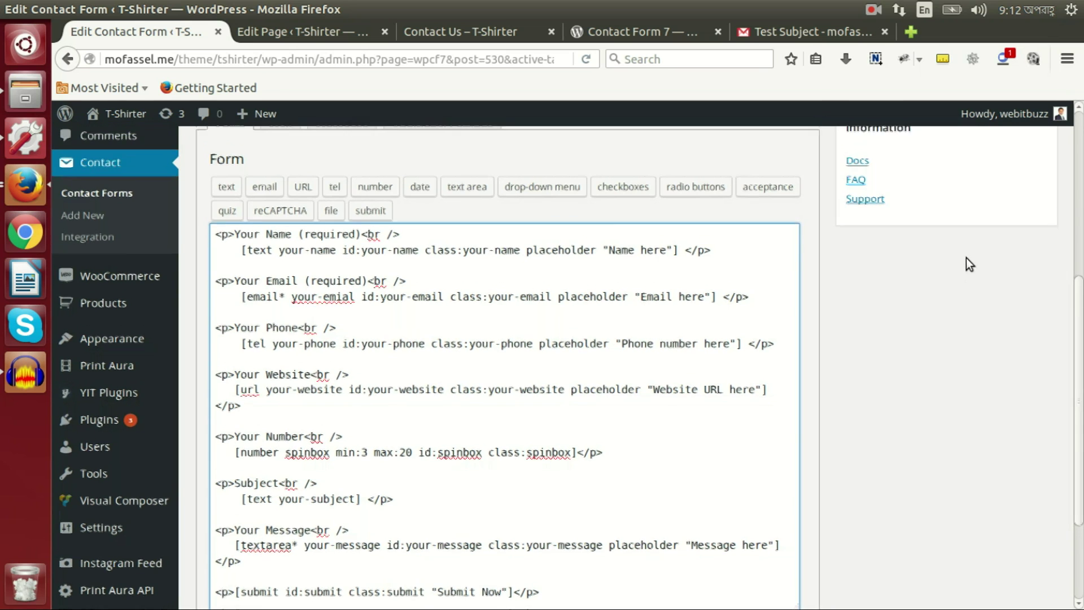
Step: Duplicate the "Your Number" block below itself and delete the number tag from the copy
scroll(562, 388, down, 5)
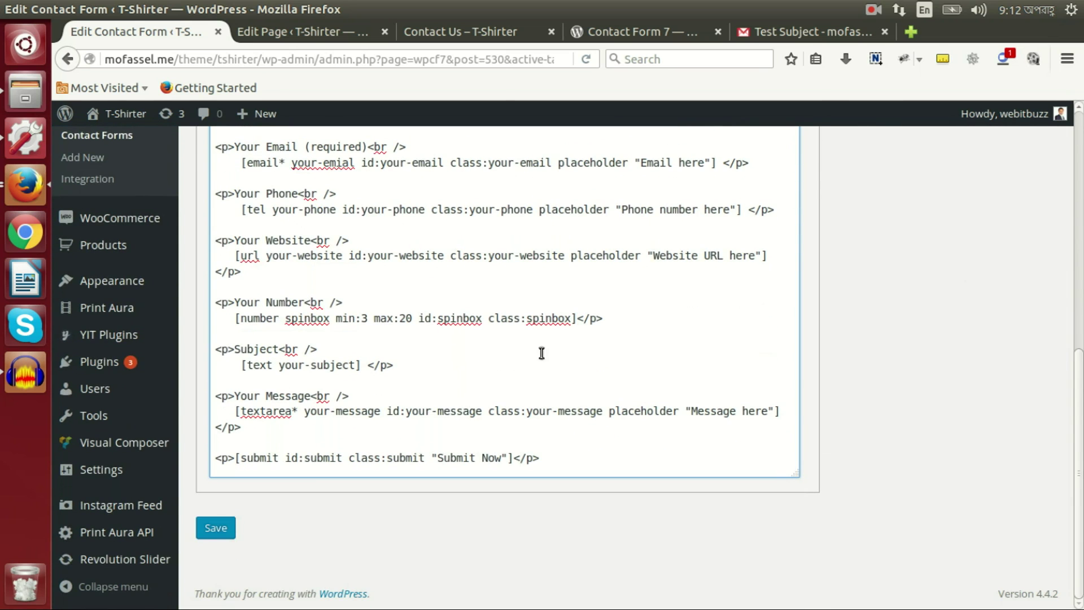
drag(612, 318, 190, 308)
key(ctrl+c)
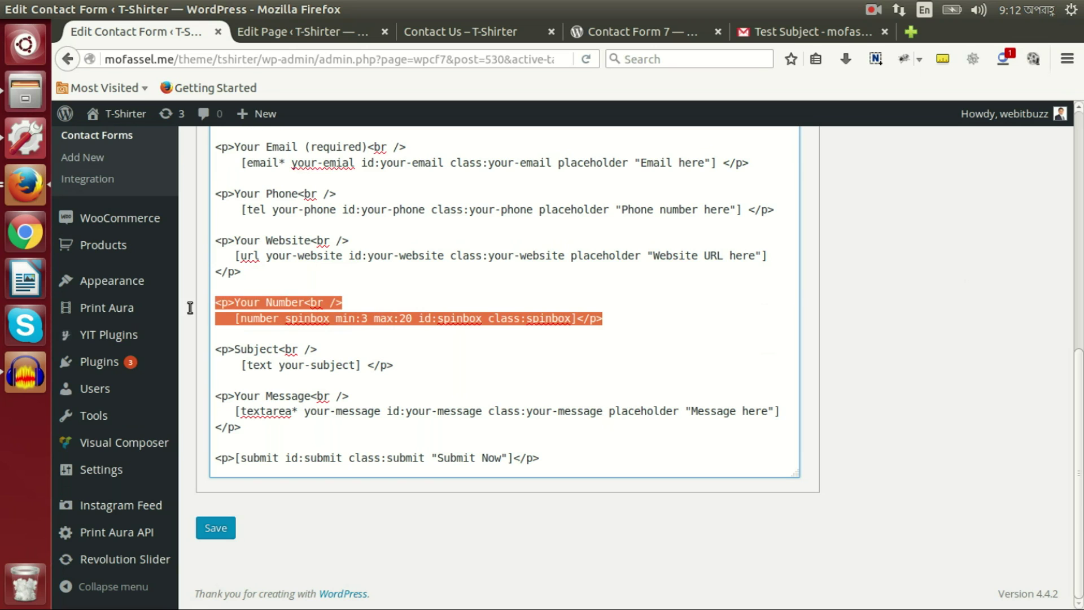
click(634, 318)
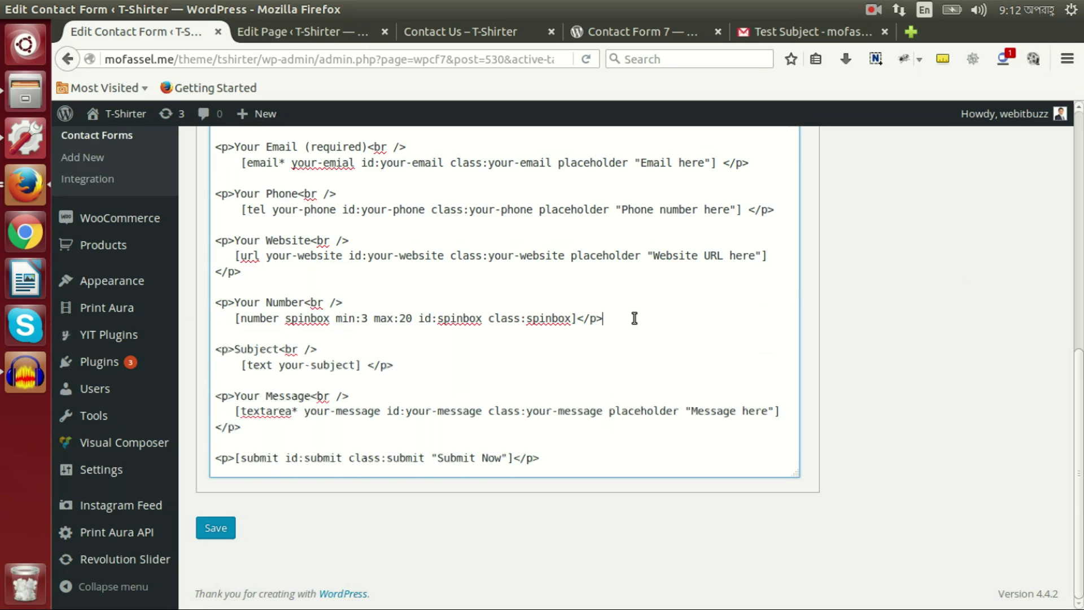
key(ctrl+v)
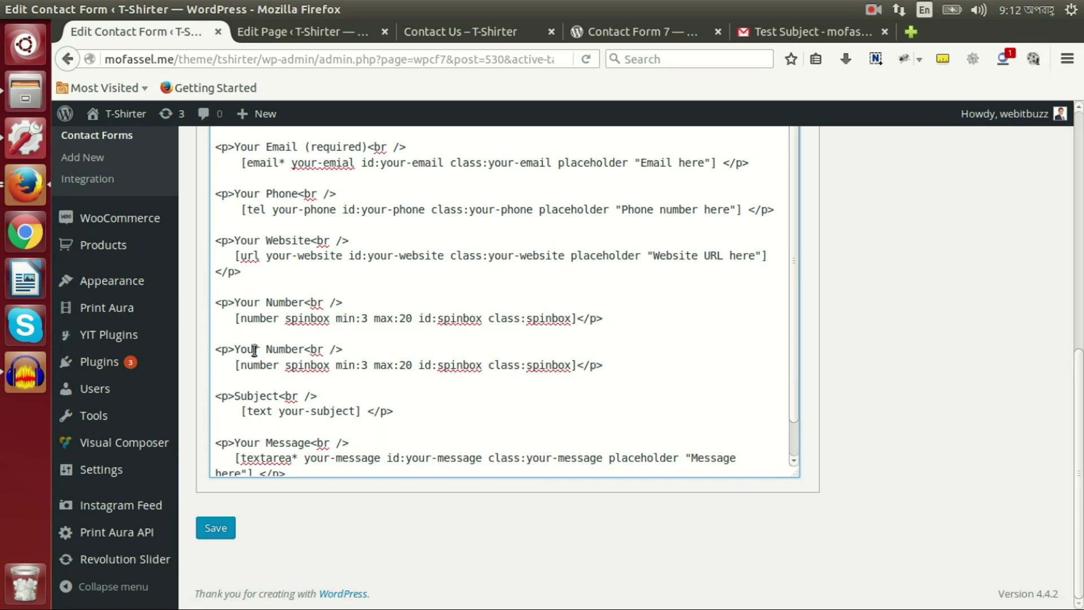
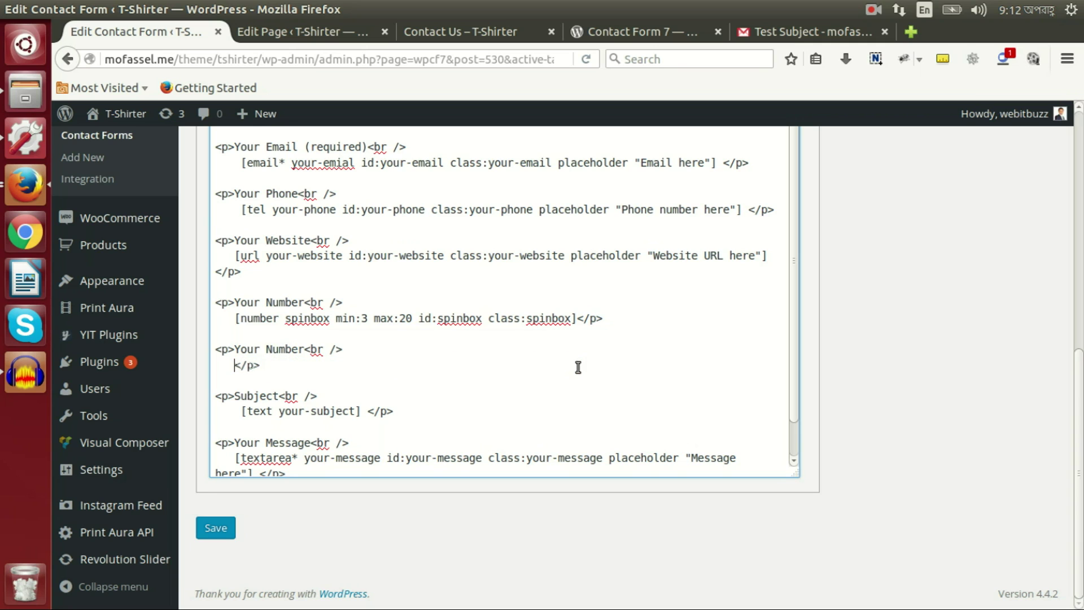
Step: Generate a number tag for the second "Your Number" block with the Slider field type and the name slider
scroll(887, 274, up, 4)
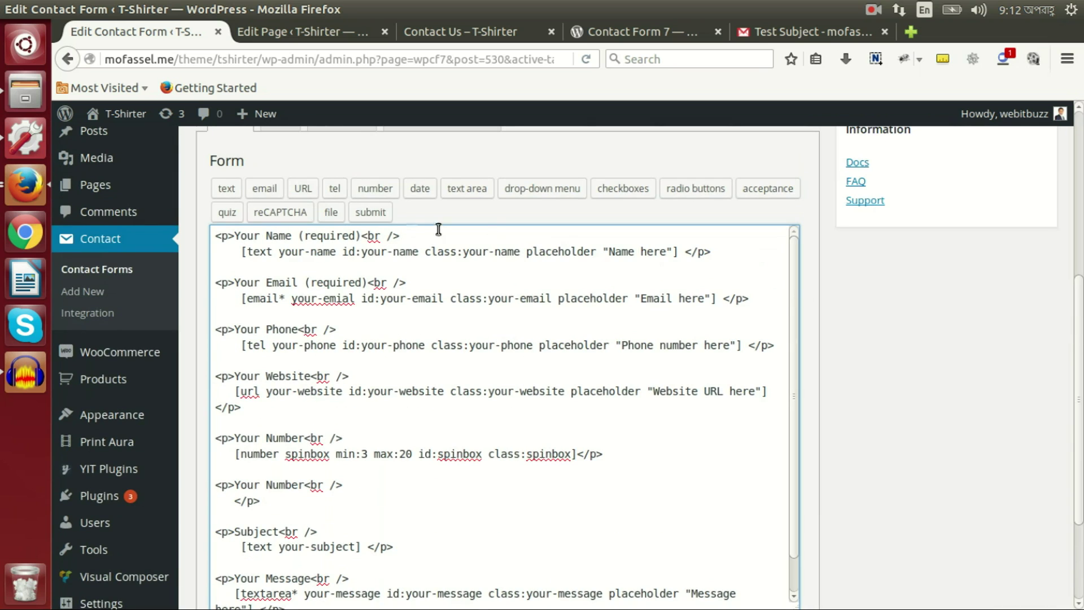
click(375, 188)
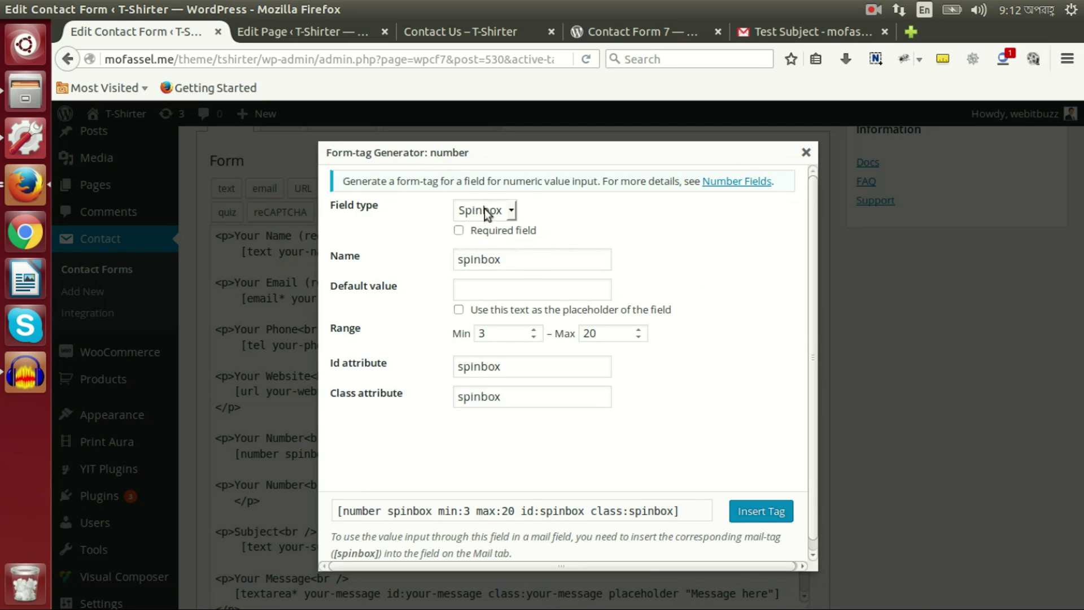
click(484, 208)
click(481, 240)
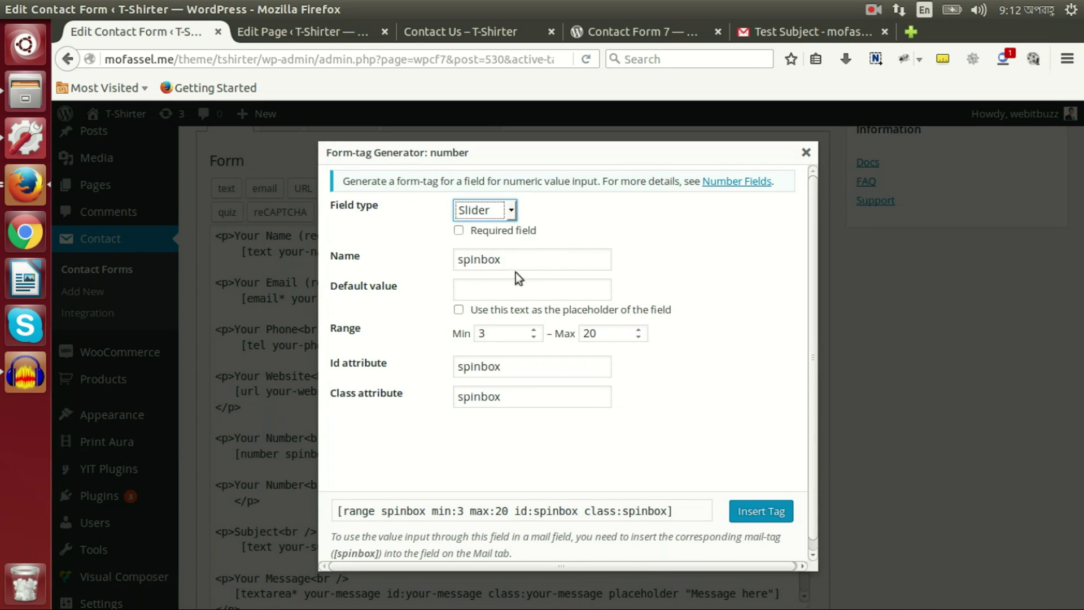
drag(515, 262, 401, 255)
text(slider)
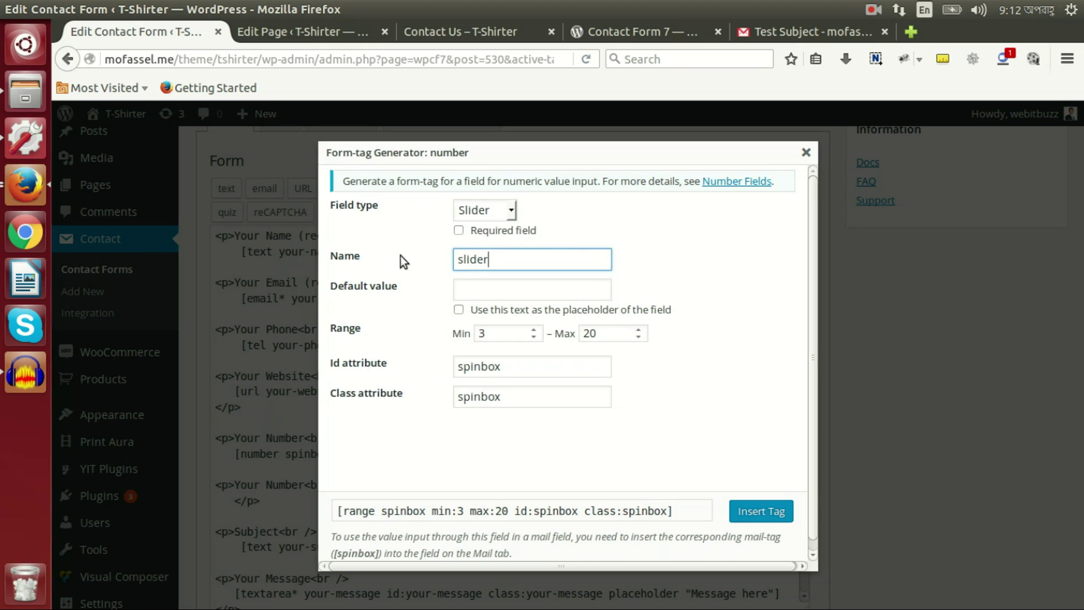
key(Tab)
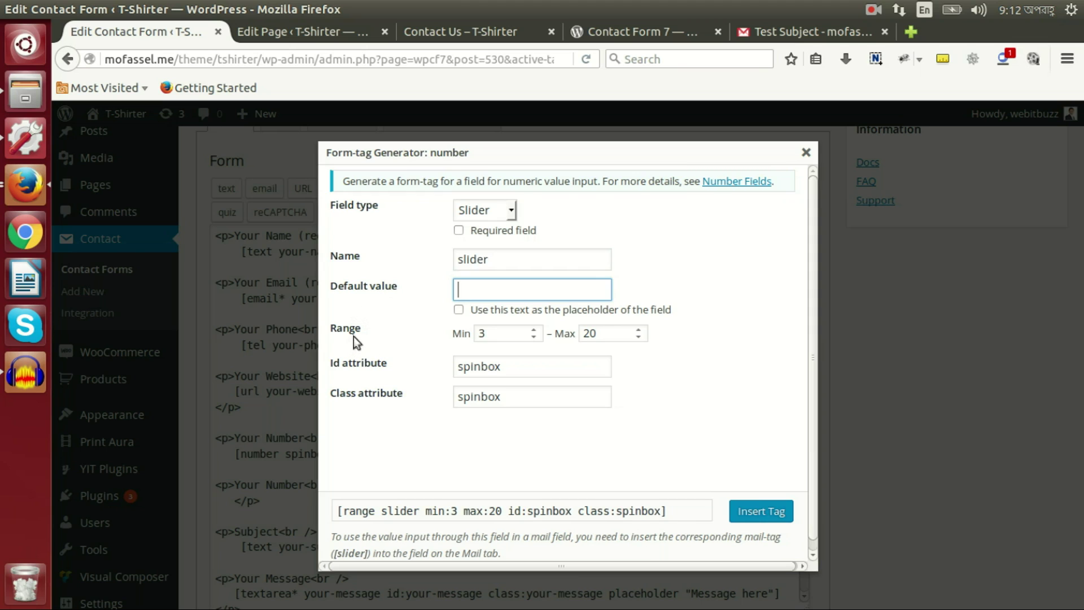
Step: Set the slider tag's id and class attributes to slider and insert the tag into the form
click(492, 334)
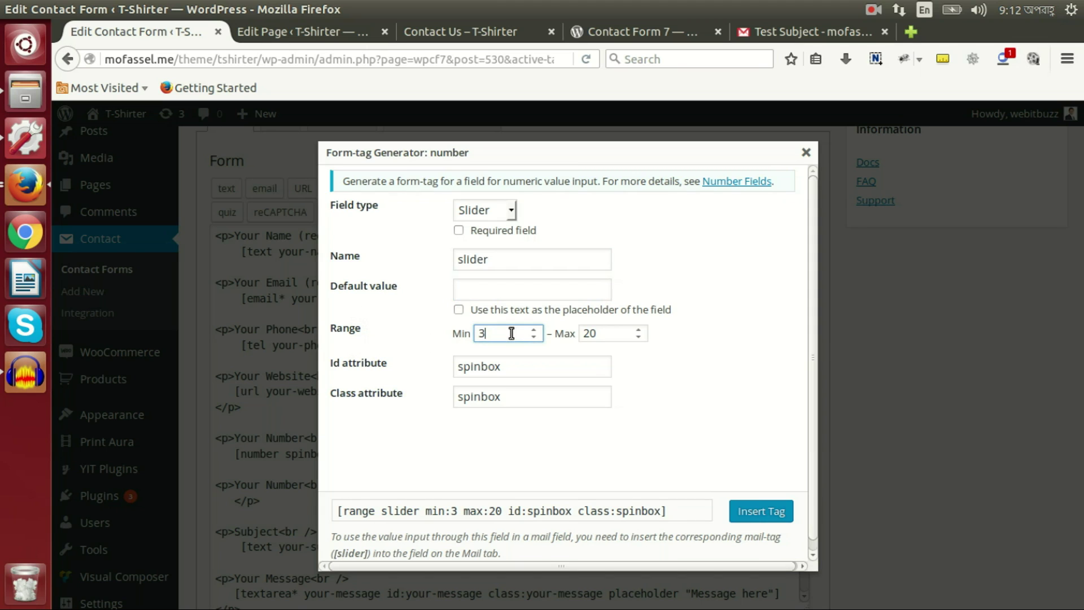
click(603, 334)
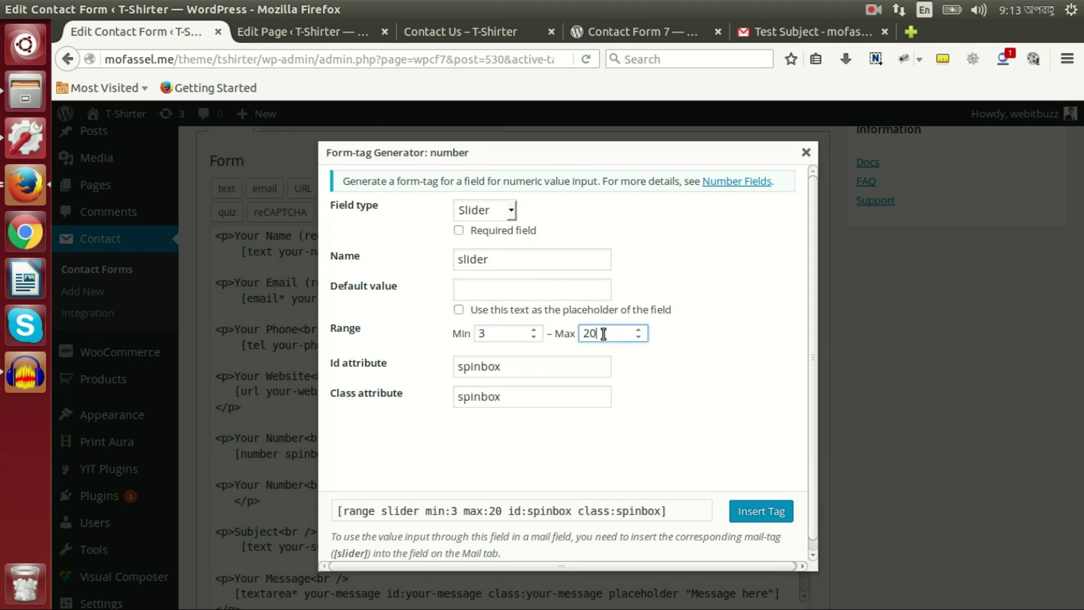
key(Tab)
double_click(509, 366)
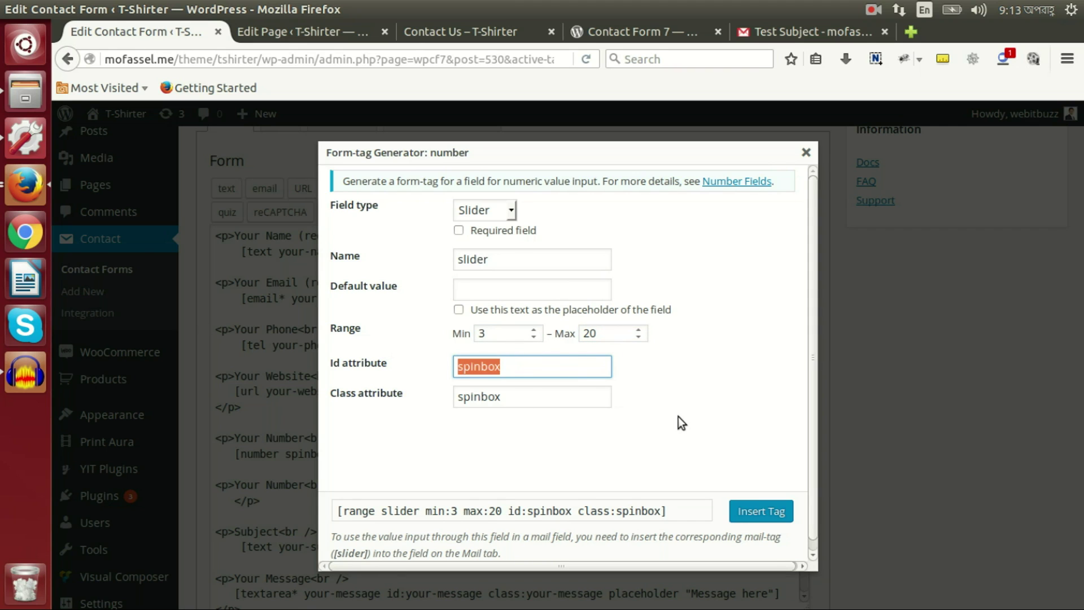
text(sold)
key(BackSpace)
key(BackSpace)
key(BackSpace)
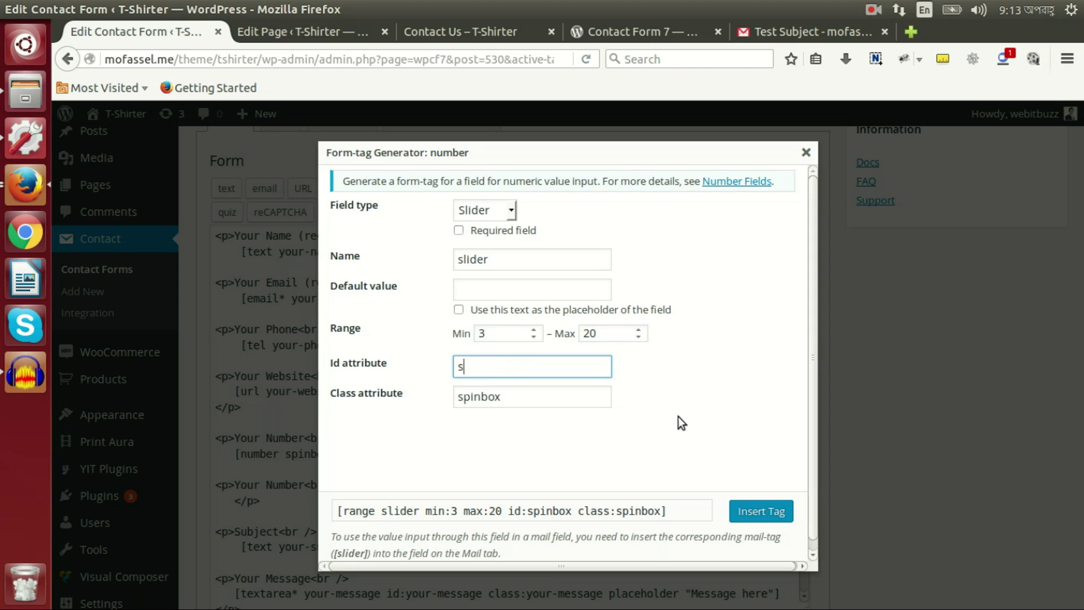
text(lider)
key(Tab)
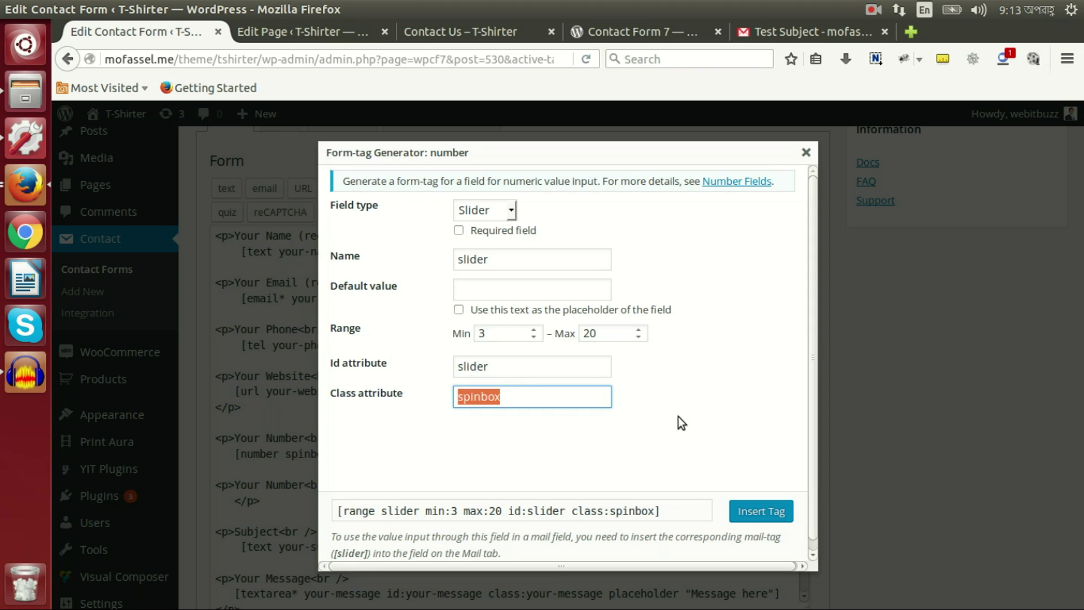
text(slider)
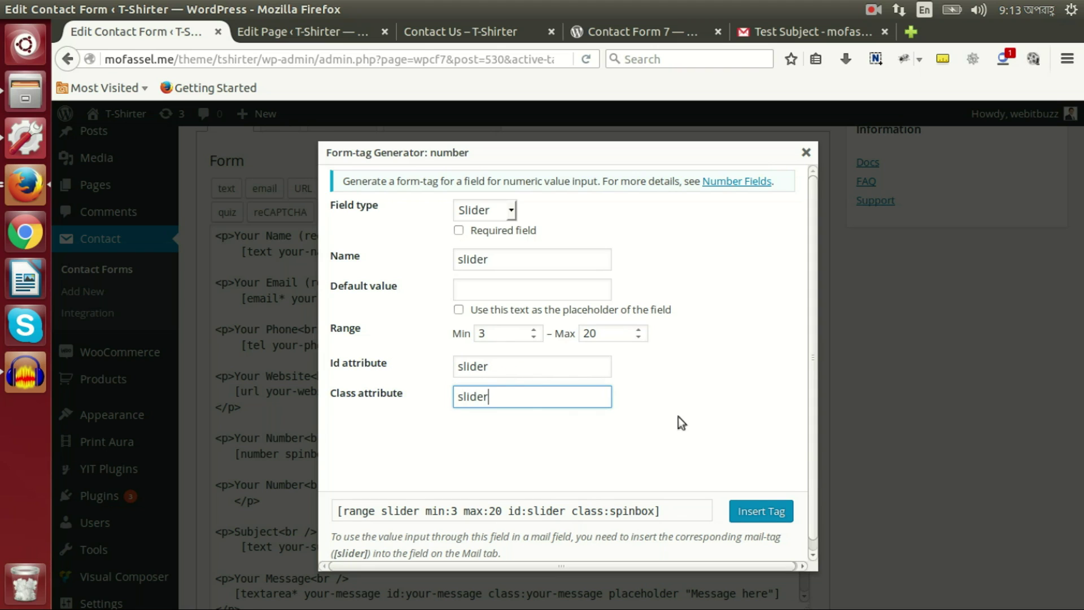
click(765, 508)
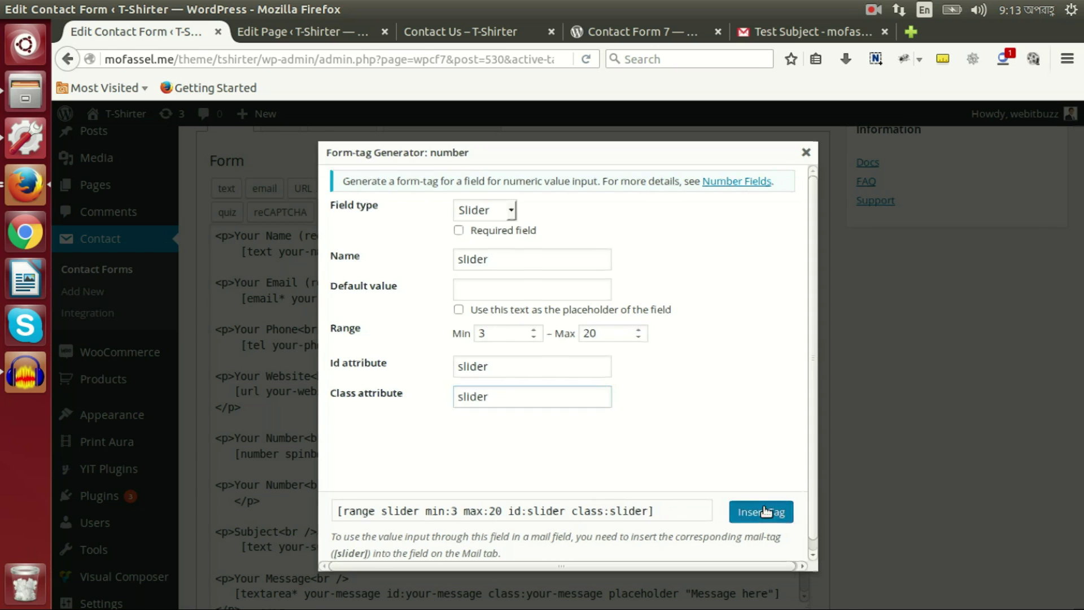
Step: Change the second number block's label to "Your Number (Range)" and save the contact form
double_click(286, 487)
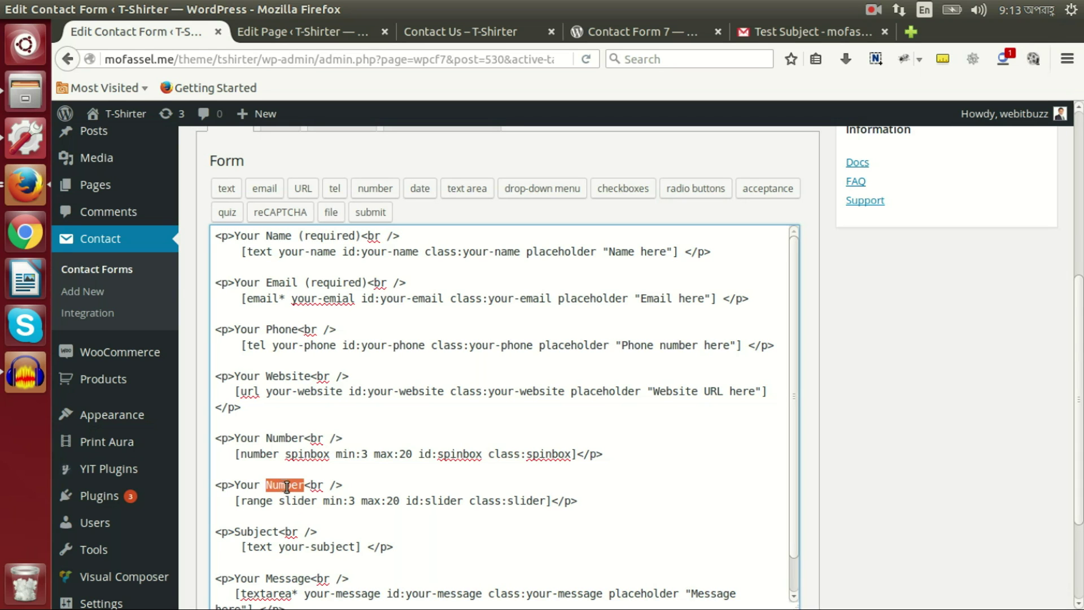
key(Right)
text((Ran))
key(Left)
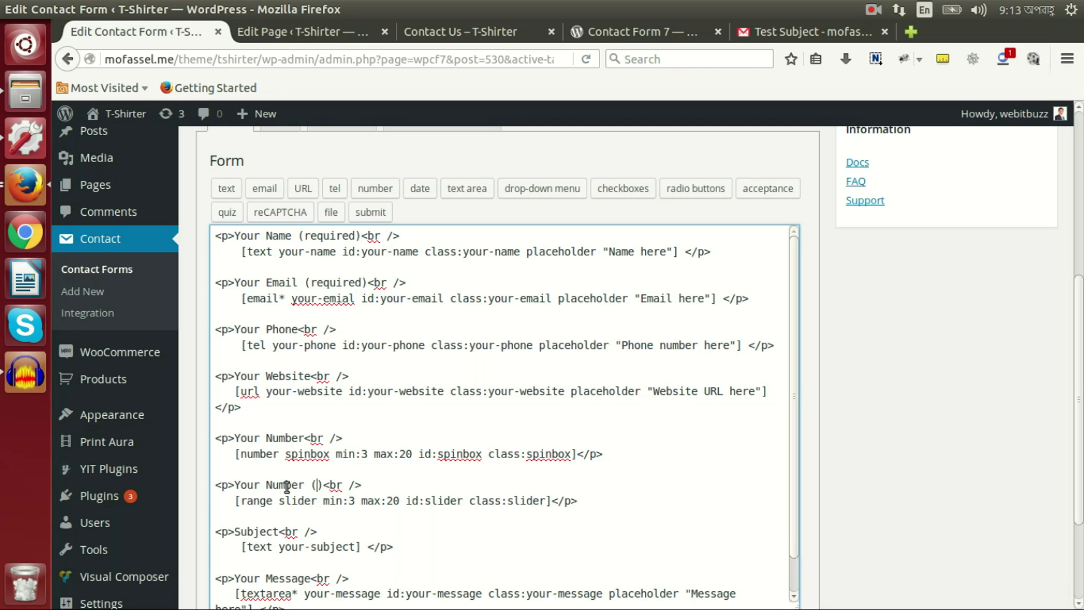
text(Range)
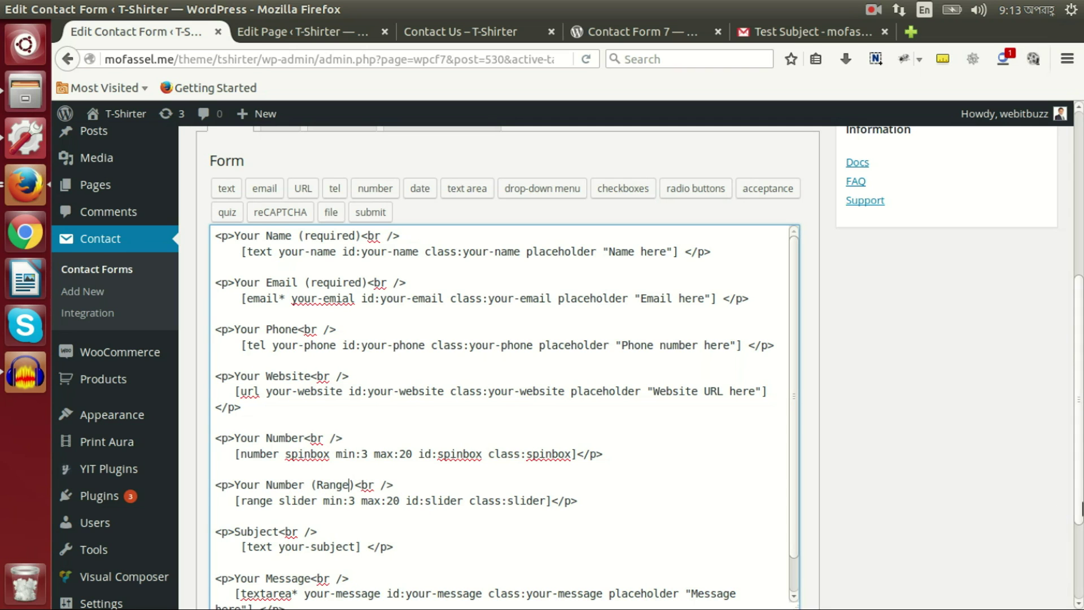
scroll(1037, 503, up, 5)
click(1029, 260)
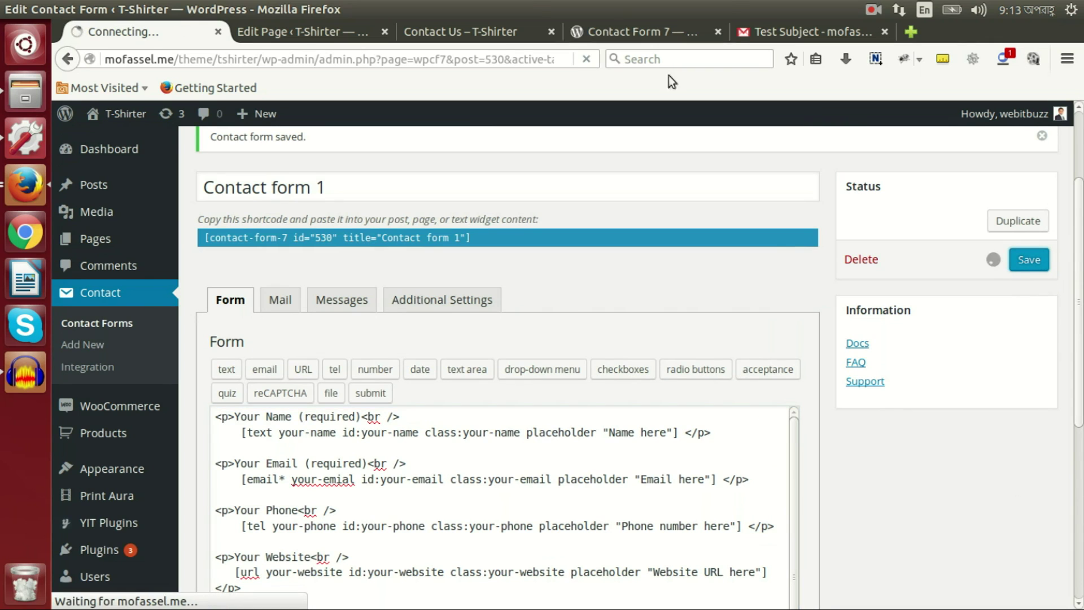
Step: Examine the Your Number and Your Number (Range) fields on the site's Contact Us page
click(489, 34)
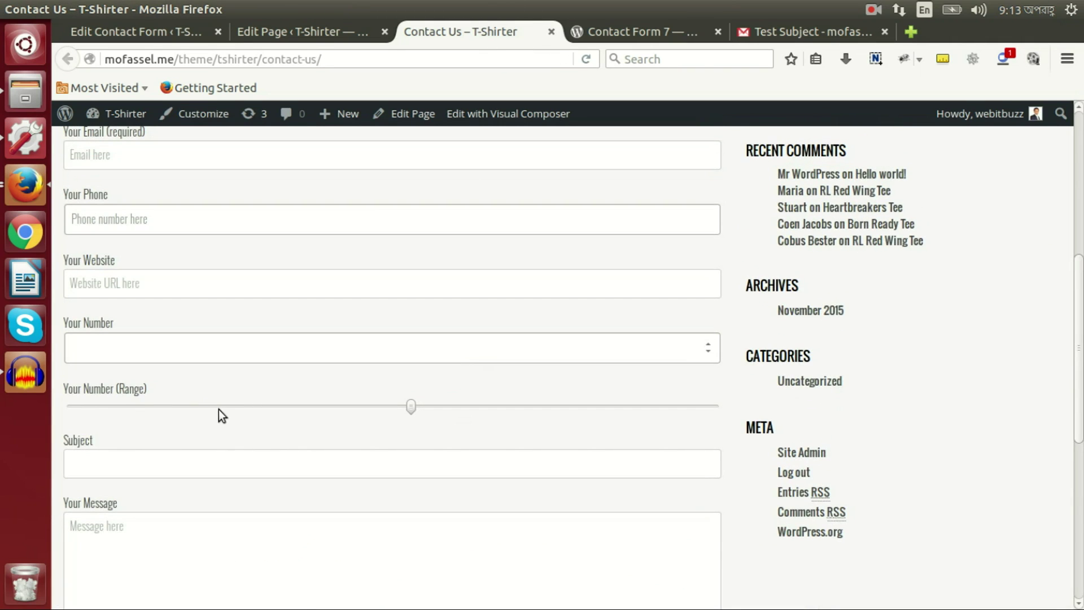
scroll(217, 412, down, 3)
scroll(245, 370, up, 3)
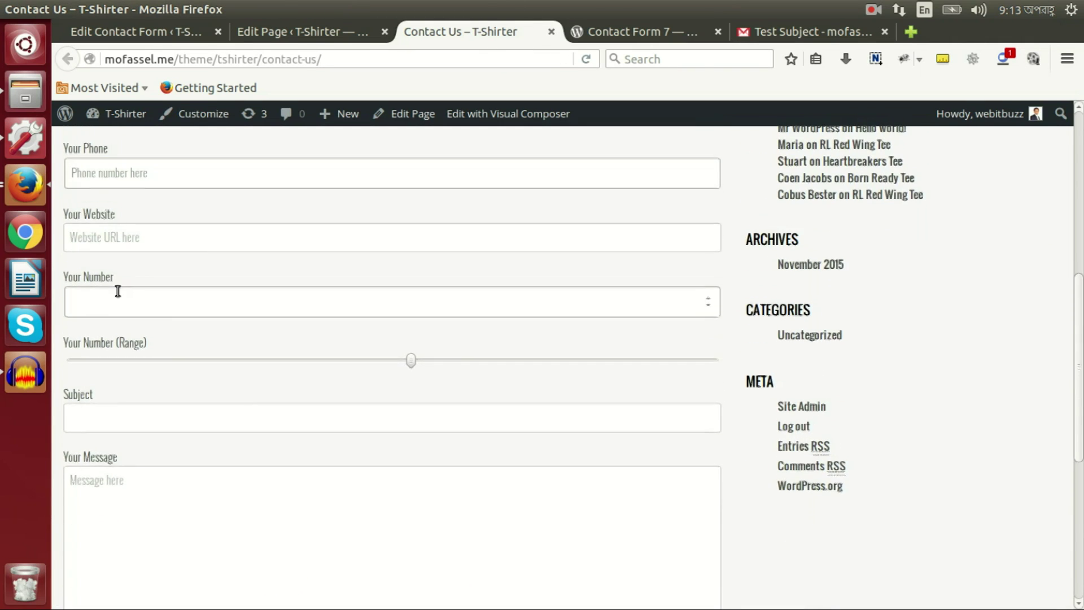
click(105, 304)
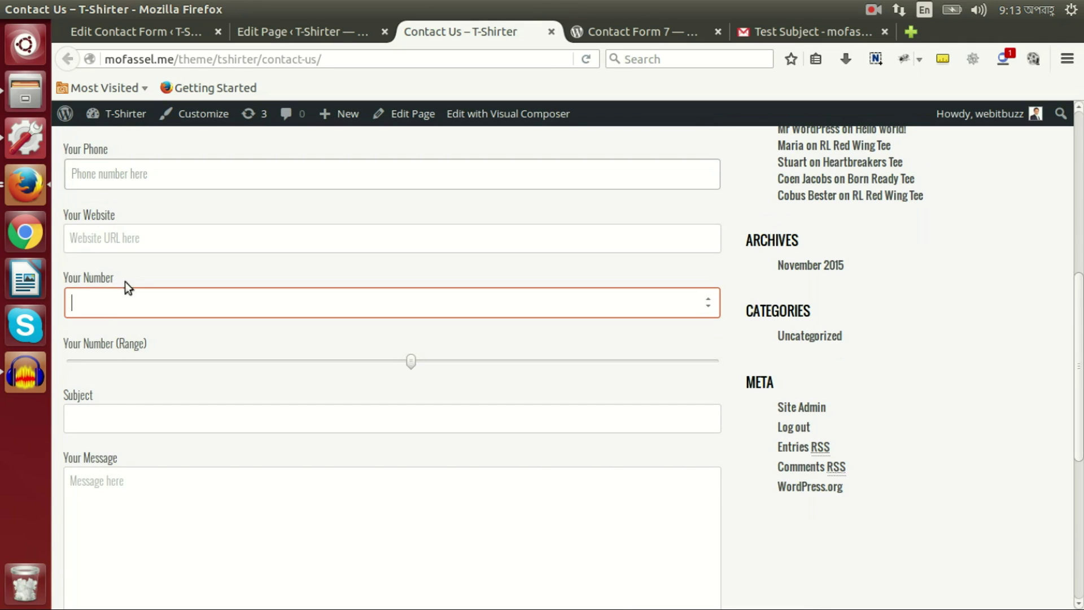
drag(118, 276, 68, 277)
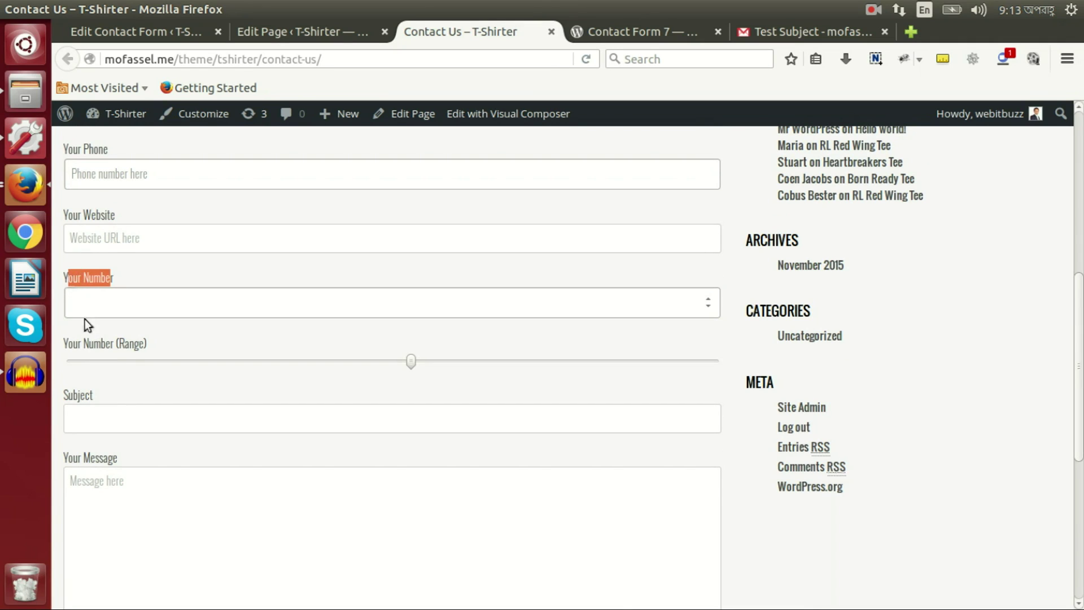
click(133, 346)
drag(63, 342, 126, 341)
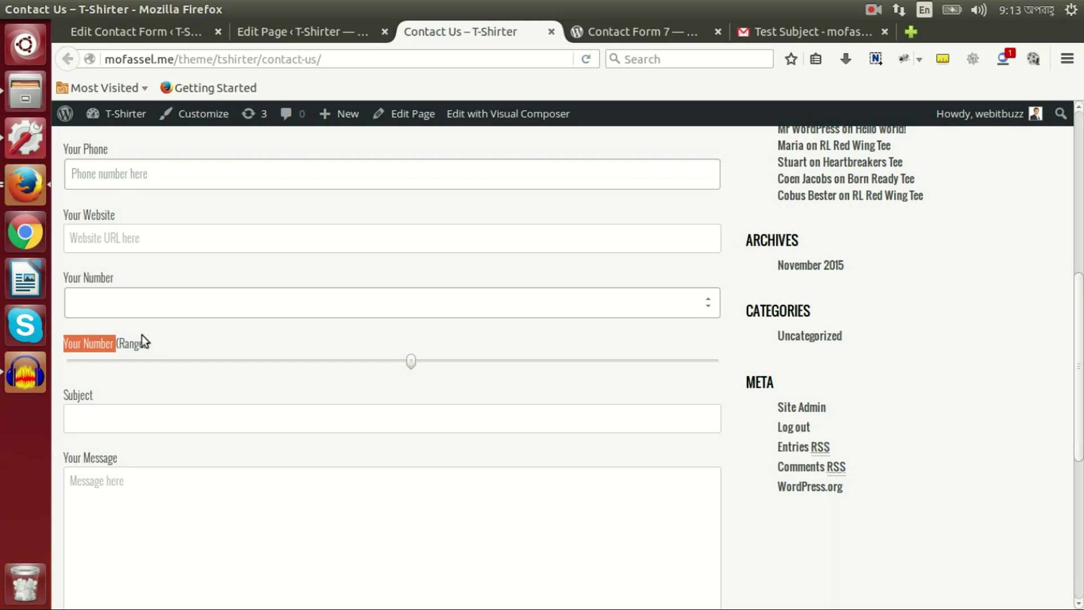
click(148, 339)
click(141, 301)
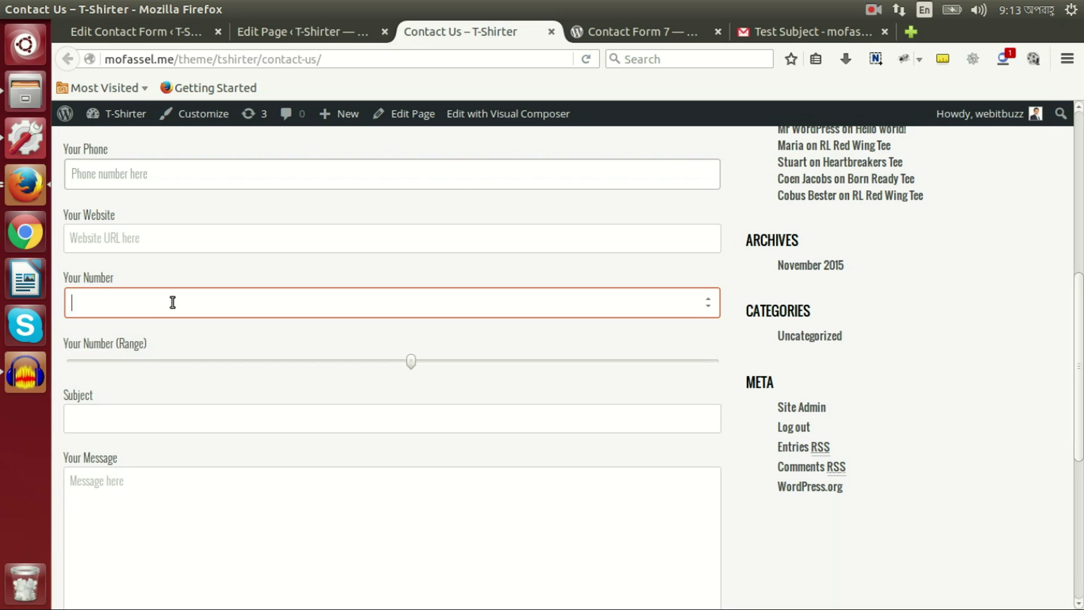
text(342342355rer43444343)
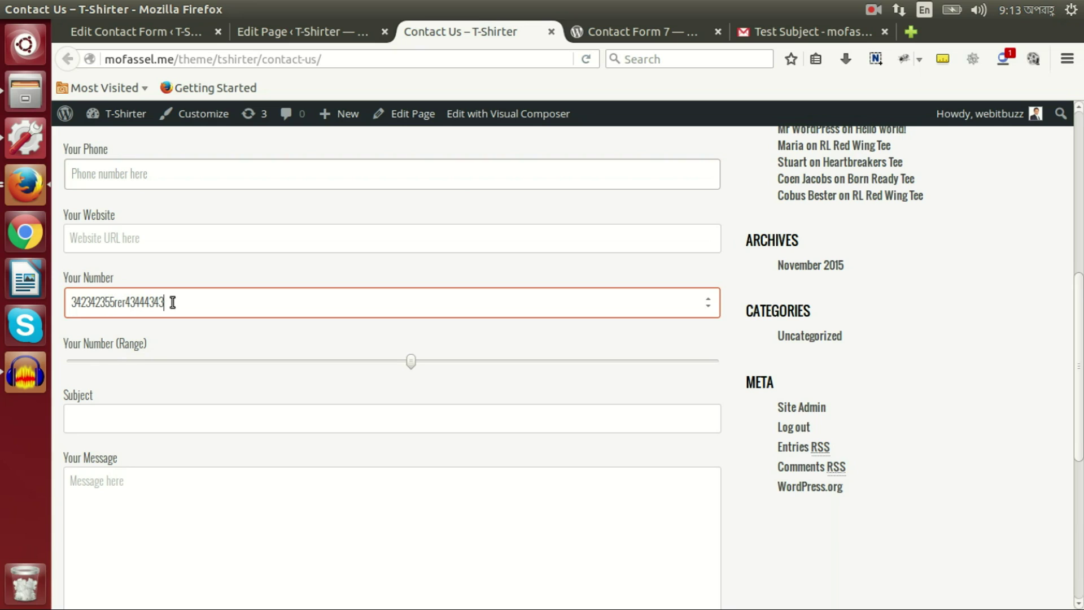
text(112)
key(ctrl+a)
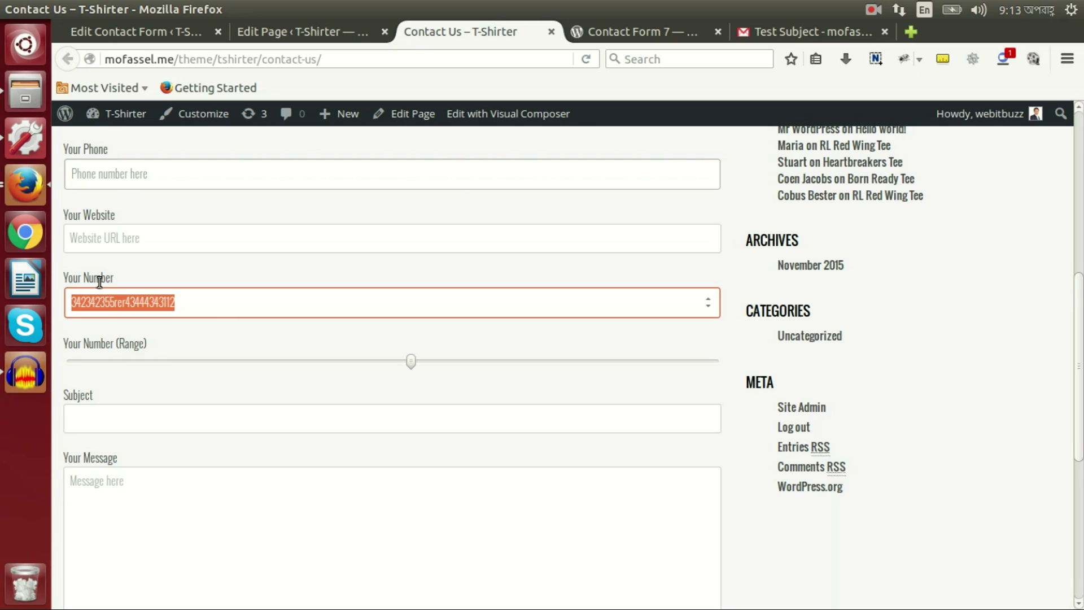
key(BackSpace)
Step: Enter 3 in the Your Number field and step the value up and down, leaving it at 4
text(3)
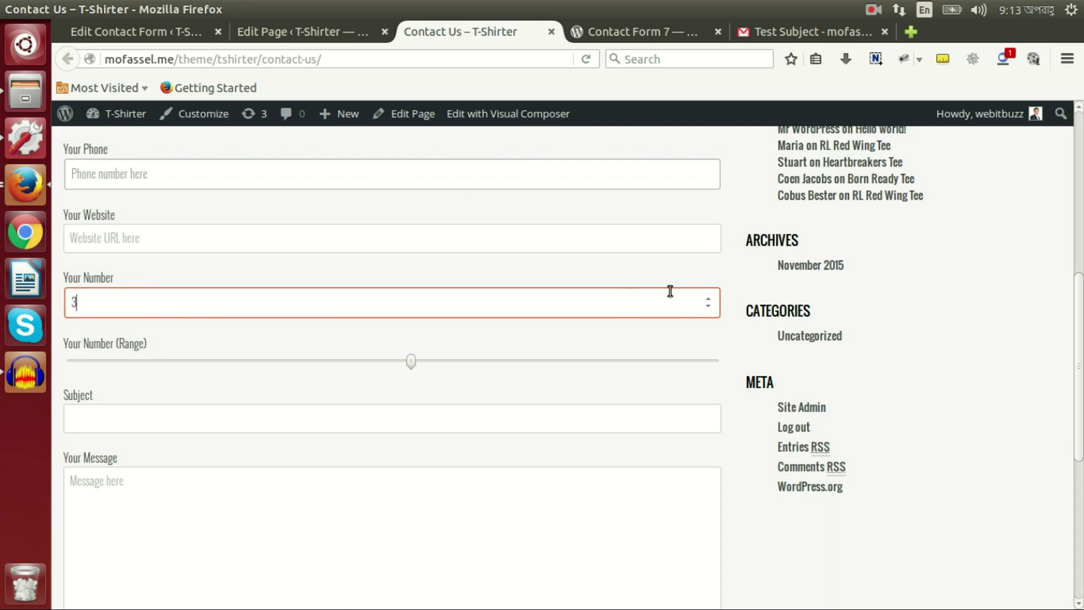
click(708, 300)
click(711, 308)
click(710, 301)
Step: Test the Your Number (Range) slider by moving its handle back and forth along the track
click(560, 360)
drag(559, 363, 404, 365)
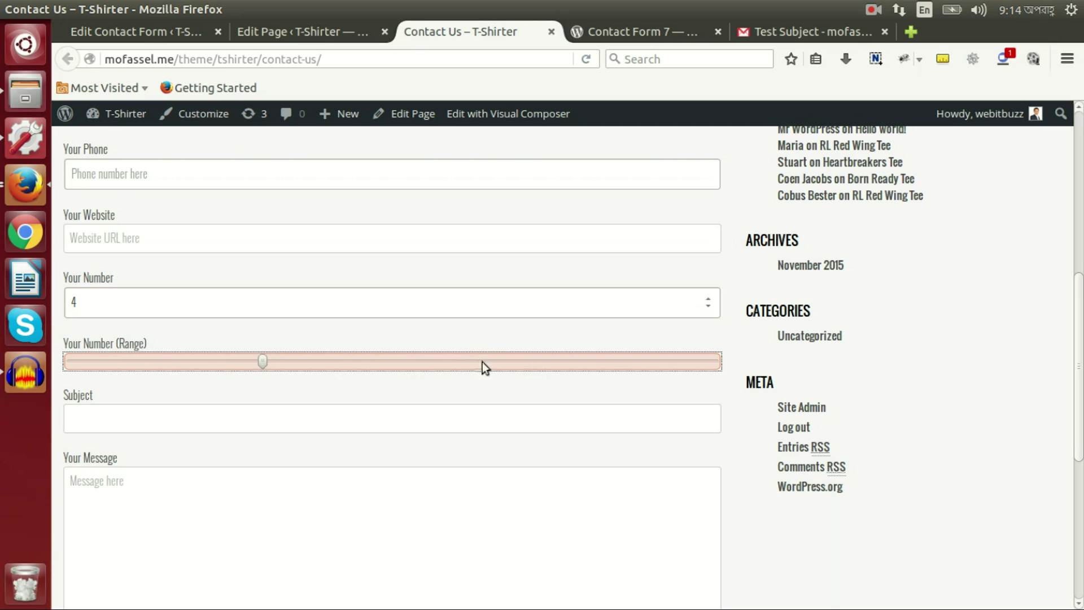
drag(521, 362, 630, 365)
Step: Return to the contact form editor and duplicate the "Your Number (Range)" block directly below itself
key(ctrl+Page_Up)
key(ctrl+Page_Up)
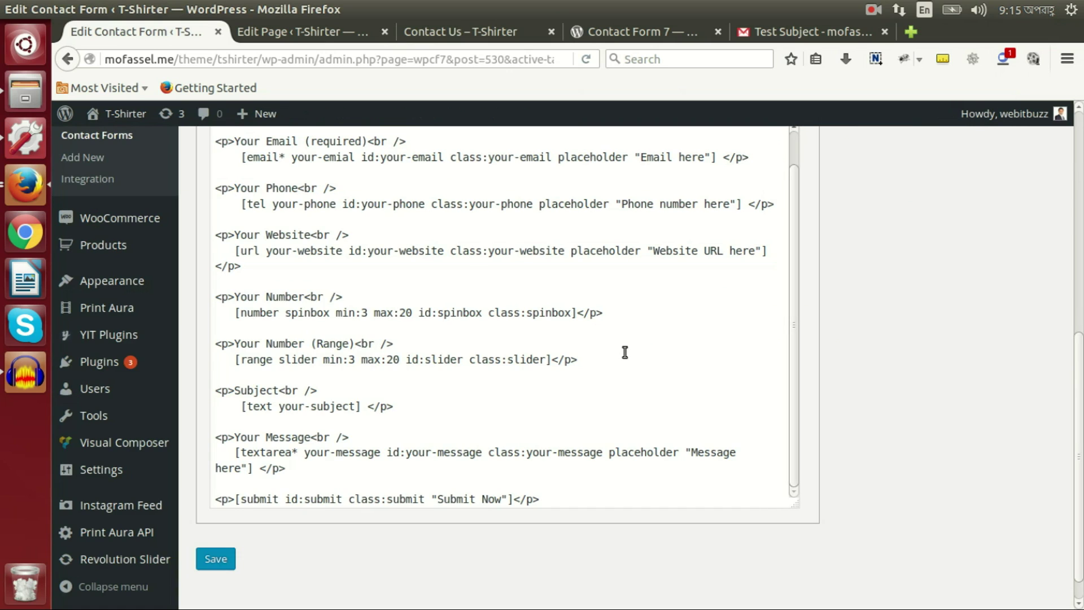
scroll(1046, 355, up, 5)
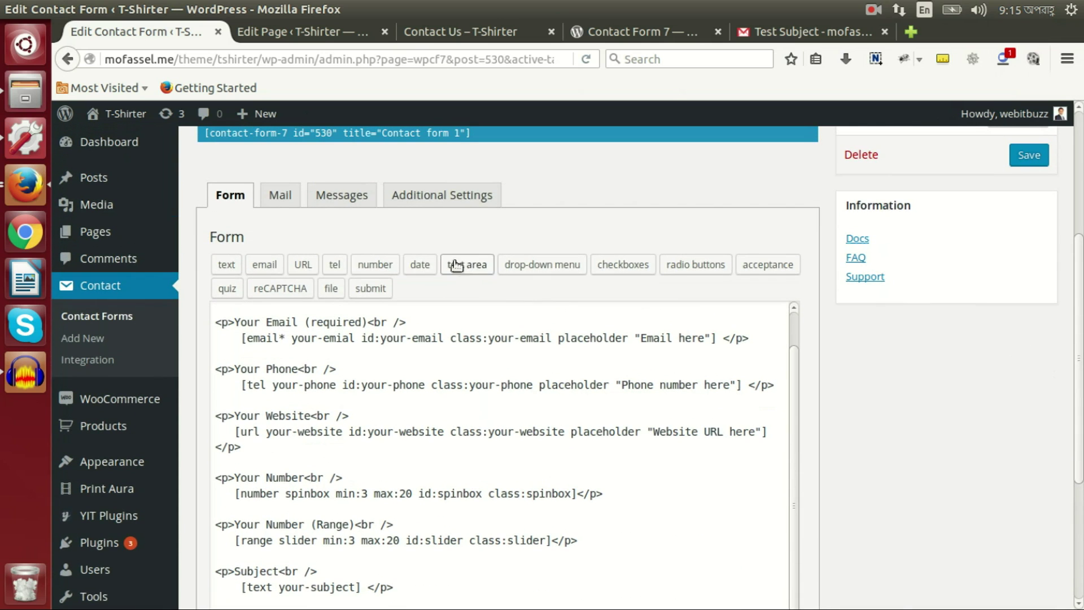
scroll(878, 399, down, 5)
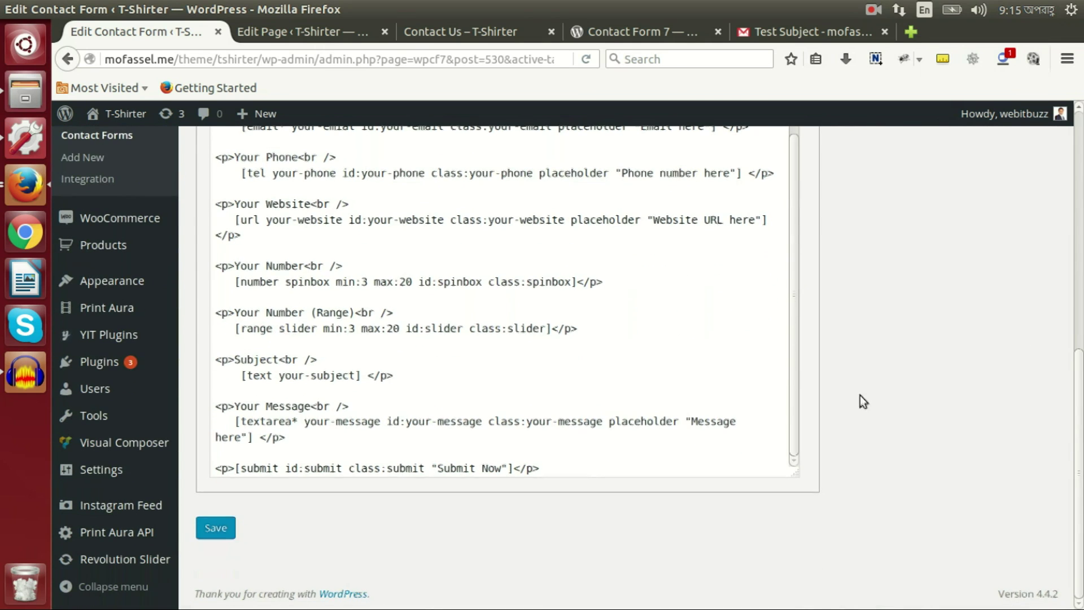
click(584, 324)
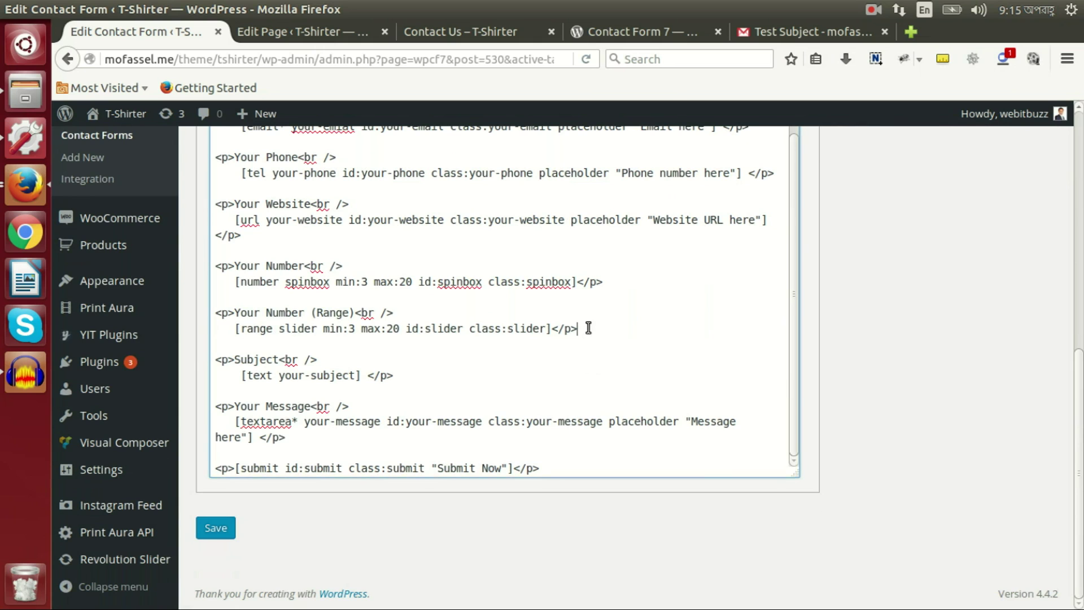
drag(576, 324, 193, 306)
key(ctrl+c)
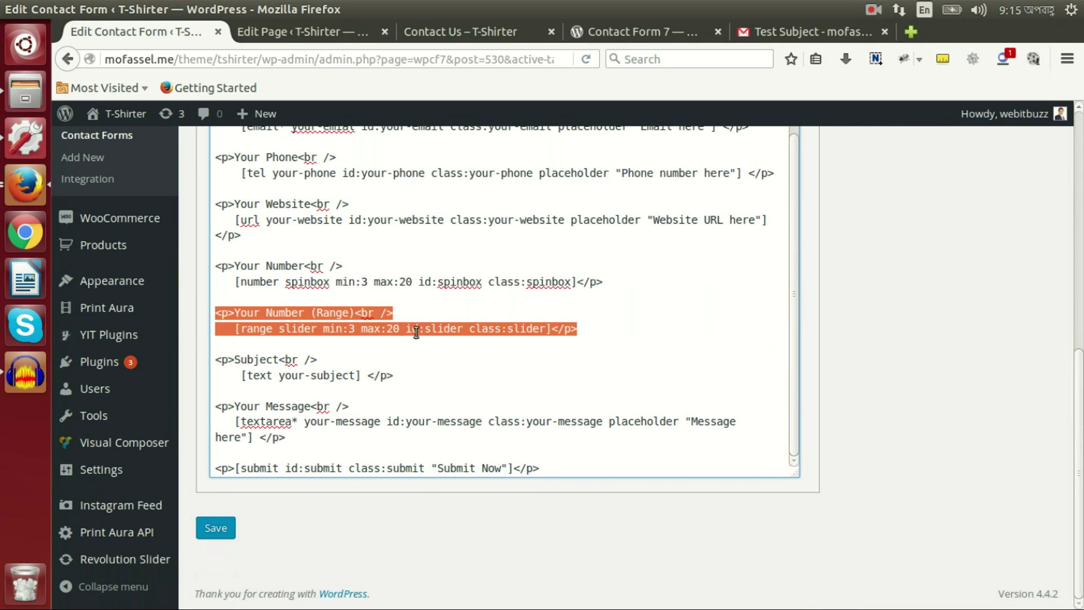
click(583, 329)
key(Return)
key(Return)
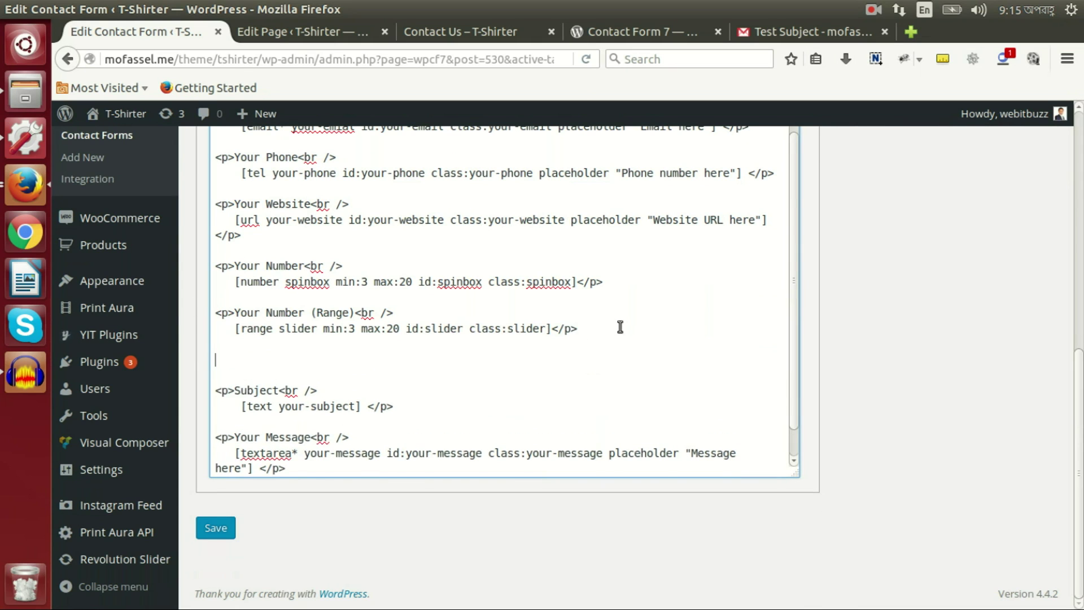
key(ctrl+v)
Step: Change the duplicated block's label to "Your date", removing the "(Range)" suffix
double_click(268, 361)
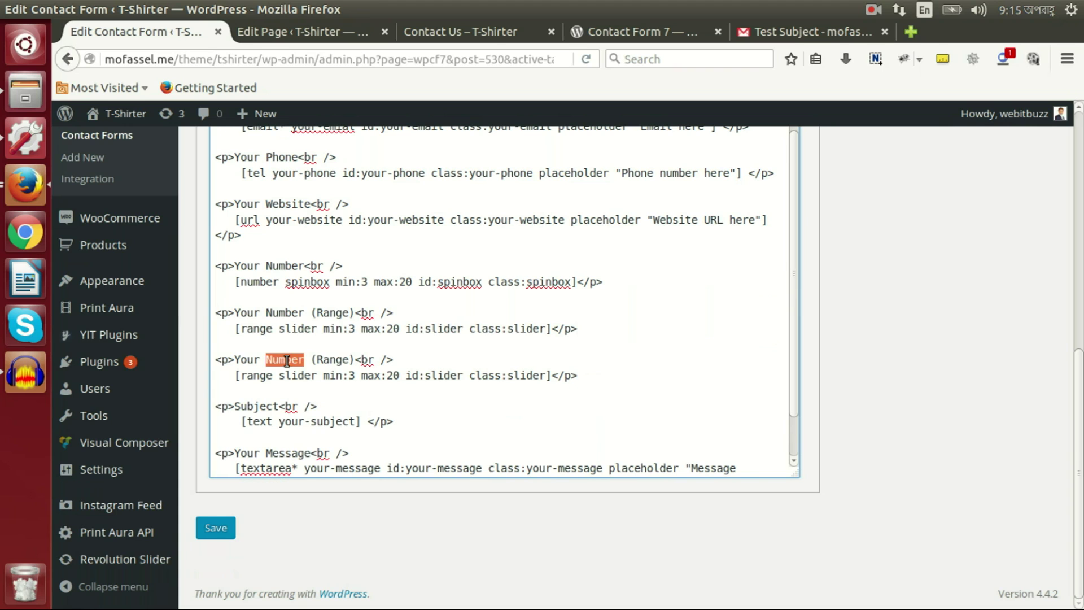
text(date)
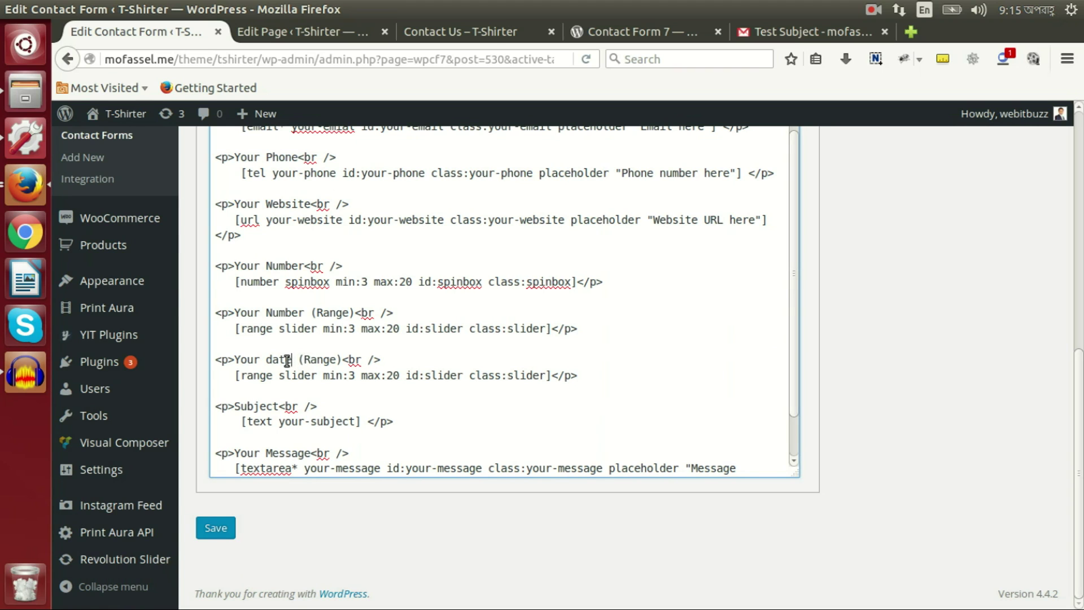
key(shift+Right)
key(shift+Right)
key(shift+Right)
key(shift+Right)
key(shift+Right)
key(shift+Right)
key(shift+Right)
key(shift+Right)
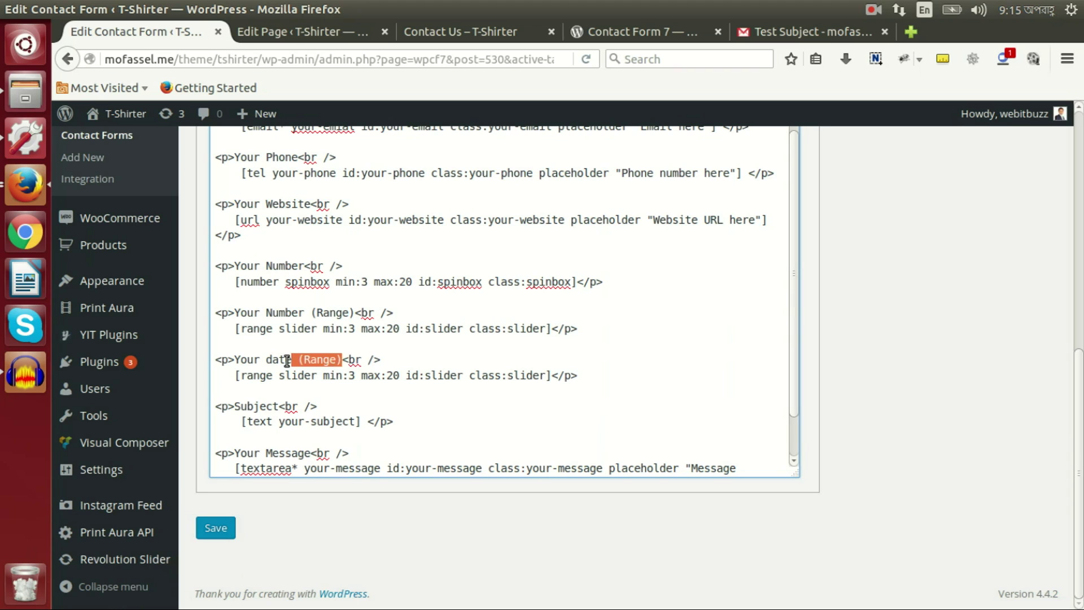
key(BackSpace)
Step: Delete the range slider tag from the "Your date" block, keeping its closing paragraph tag
key(Down)
key(Left)
key(Left)
key(Left)
key(Left)
key(Left)
key(Left)
key(Left)
key(Left)
key(Left)
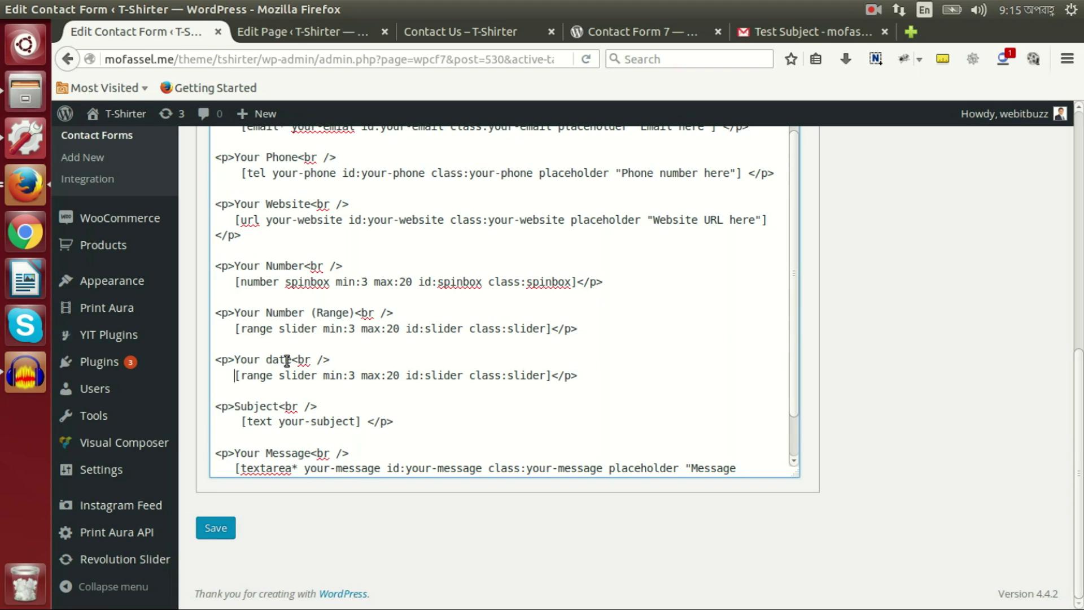
key(shift+Right)
key(shift+Right)
key(shift+Right)
key(shift+Right)
key(shift+Right)
key(shift+Right)
key(shift+Right)
key(shift+Right)
key(shift+Right)
key(shift+Right)
key(shift+Right)
key(shift+Right)
key(shift+Right)
key(shift+Right)
key(shift+Right)
key(shift+Right)
key(shift+Right)
key(shift+Right)
key(shift+Right)
key(shift+Right)
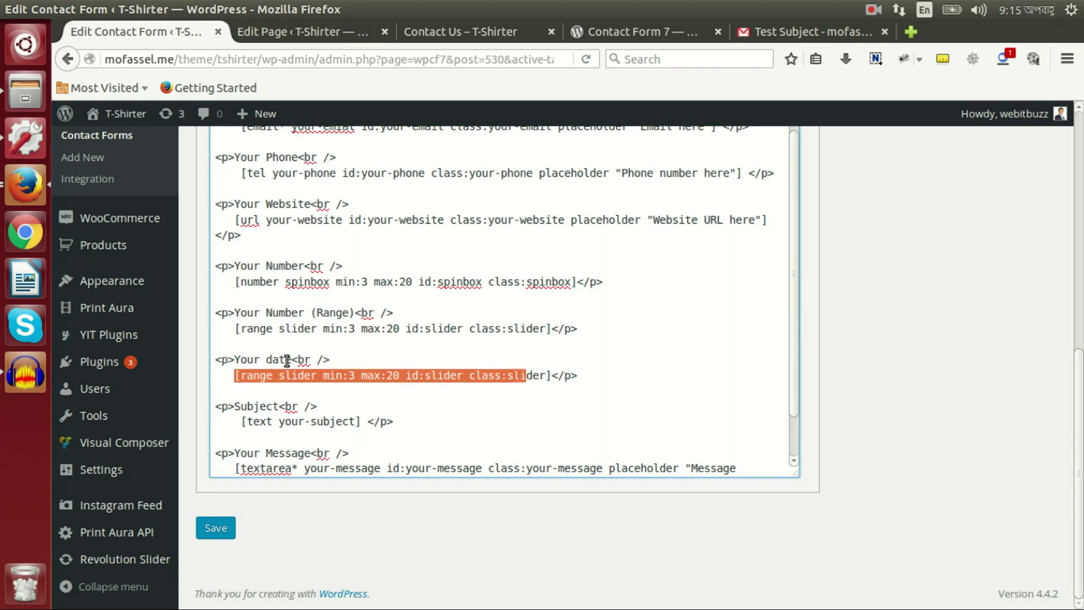
key(shift+Right)
key(shift+Right)
key(shift+Right)
key(shift+Right)
key(BackSpace)
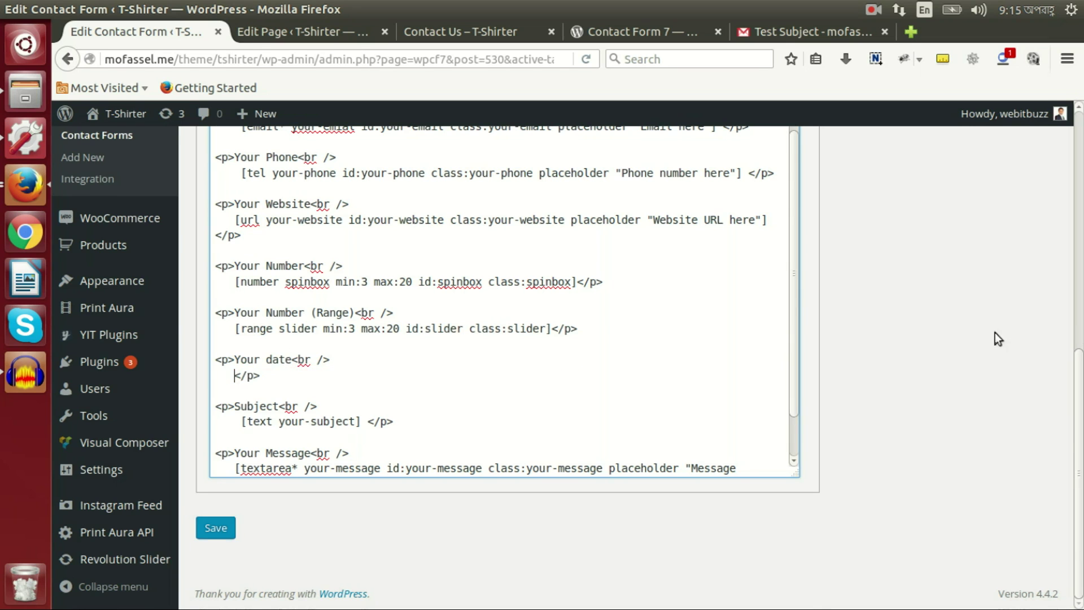
Step: Start a date form tag for the "Your date" block and name it your-date
scroll(639, 256, up, 5)
click(419, 235)
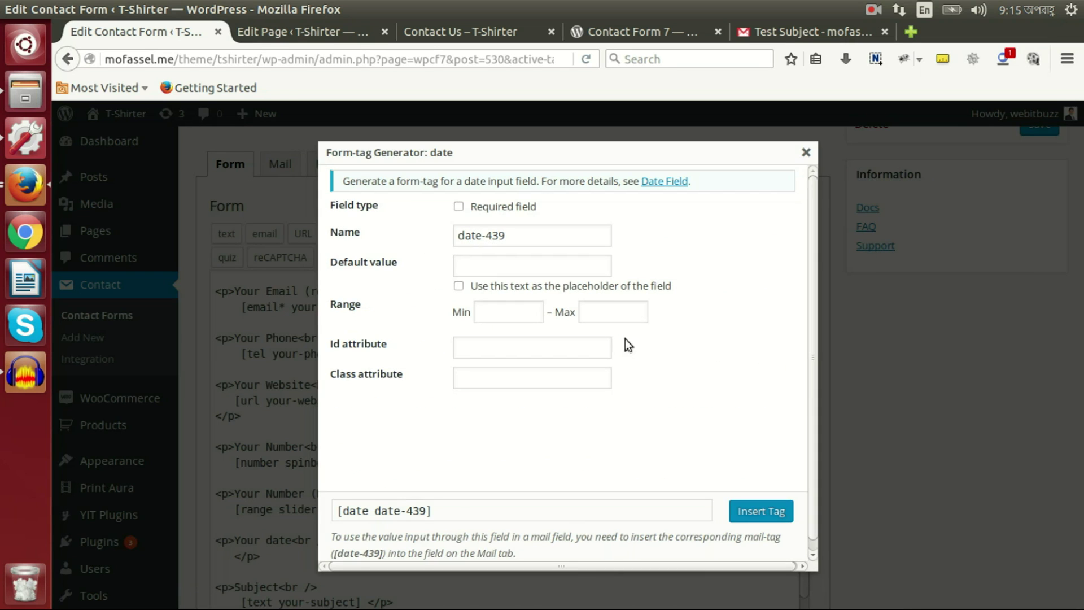
triple_click(521, 236)
text(your-date)
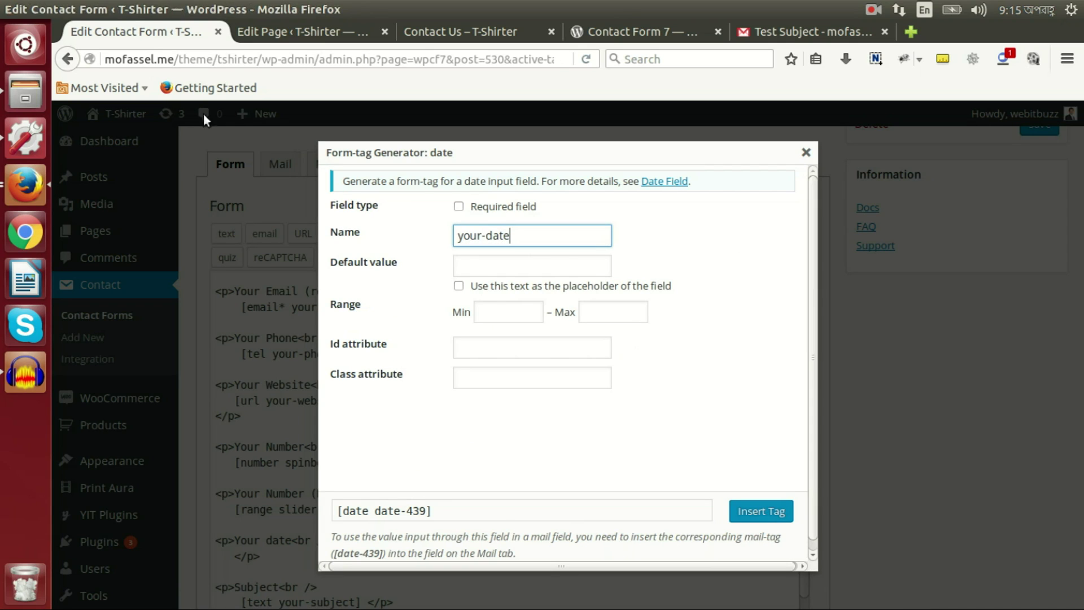
Step: Set the date tag's id and class attributes to your-date and insert the tag into the form
click(558, 258)
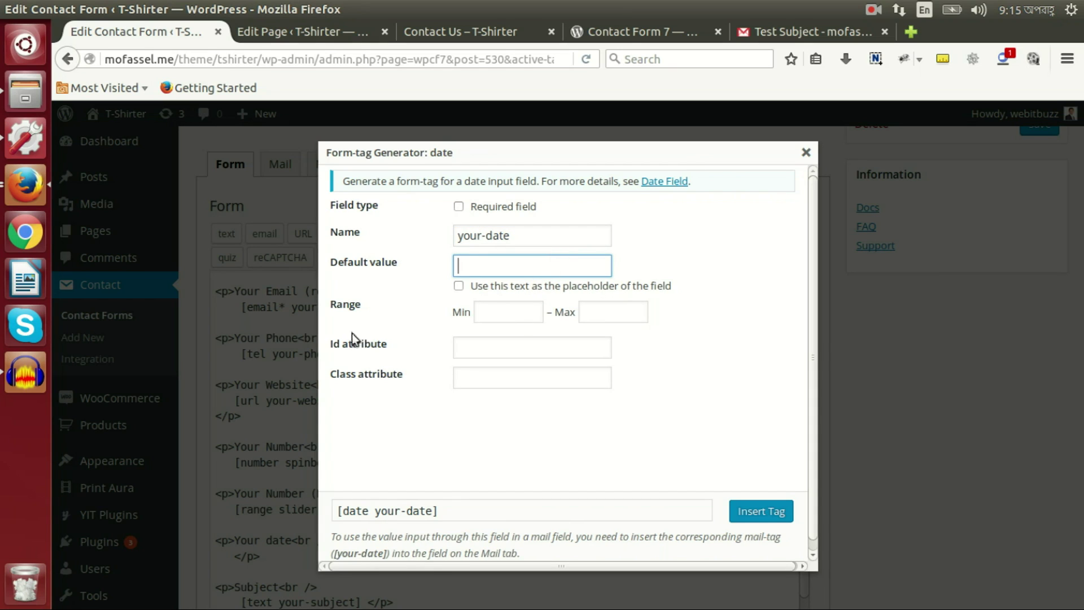
click(515, 313)
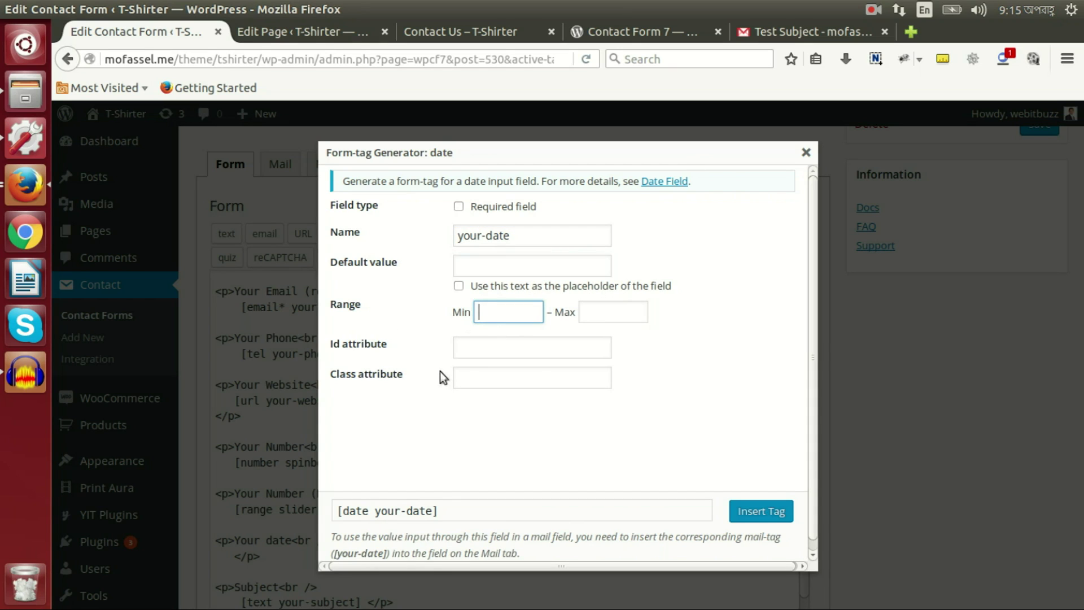
click(491, 349)
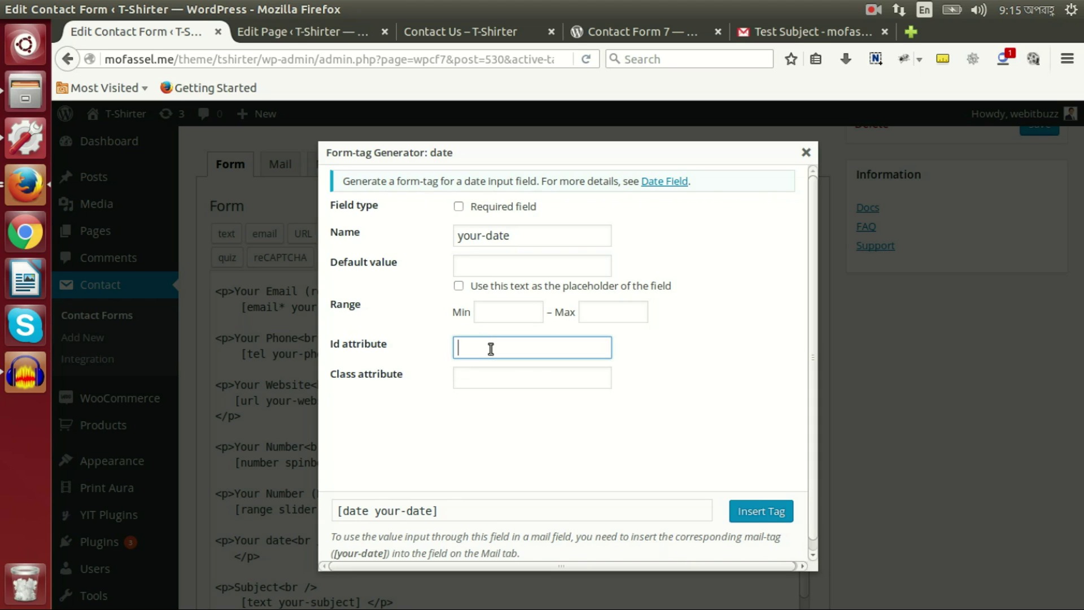
text(your-date)
key(Tab)
text(your)
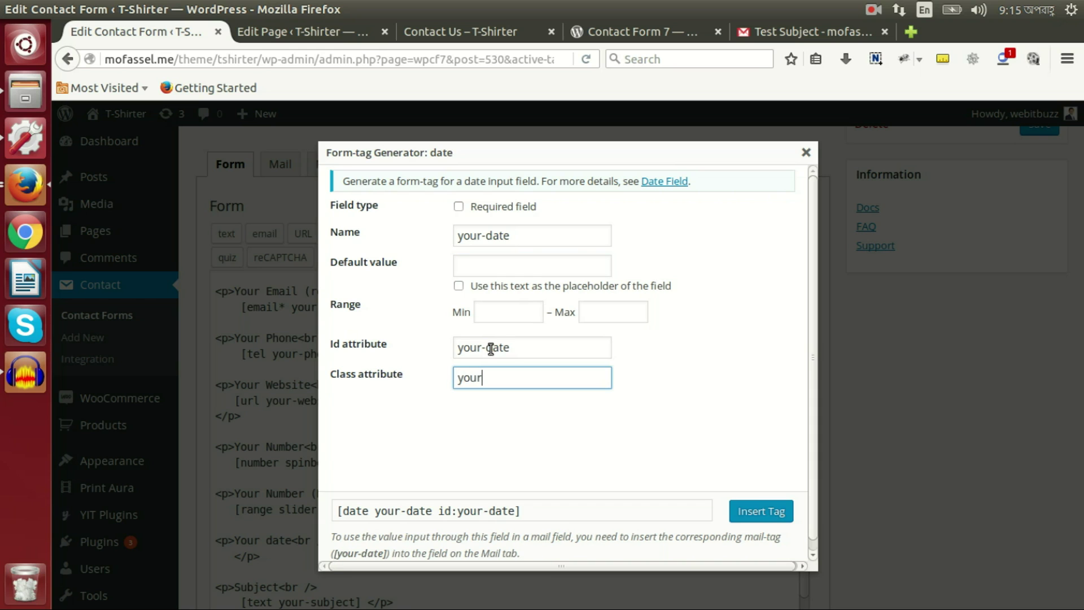
text(-date)
click(758, 514)
Step: Save the contact form and reload the site's Contact Us page
scroll(934, 399, up, 3)
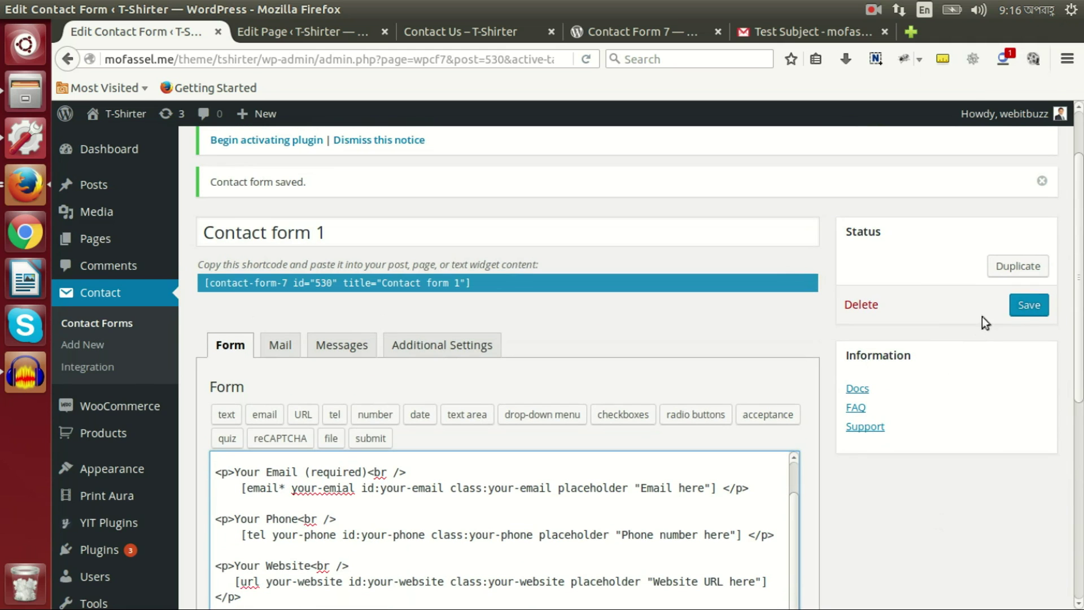
click(1029, 305)
click(463, 31)
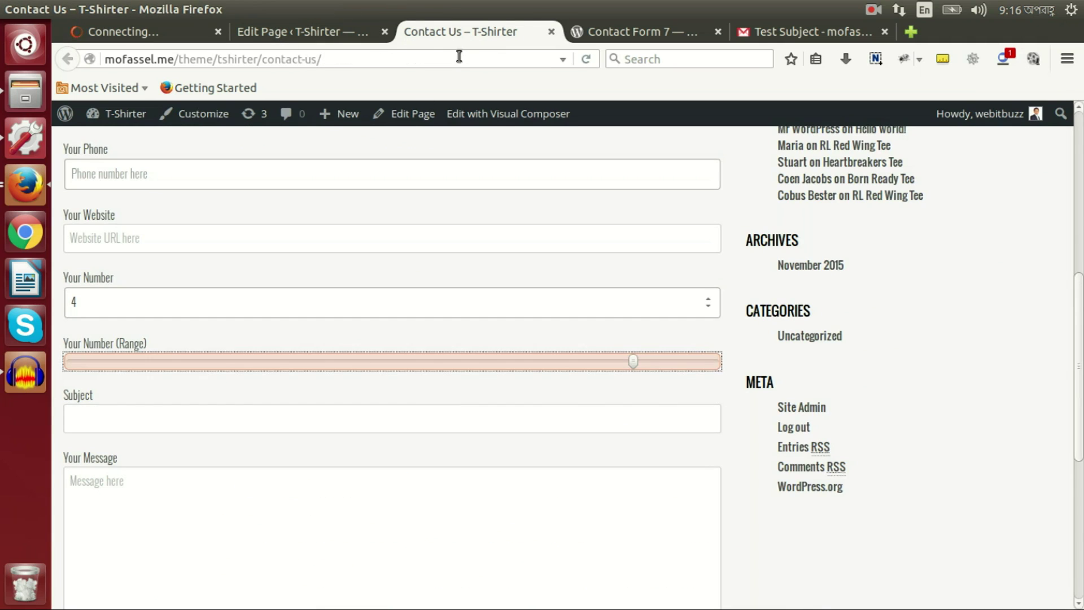
key(F5)
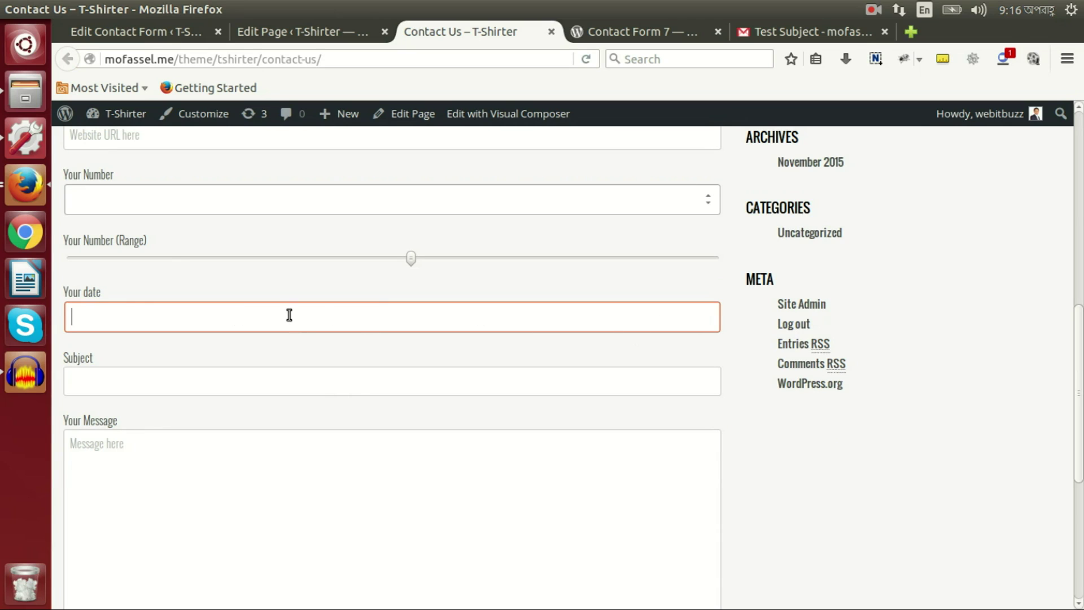
text(23344466699808)
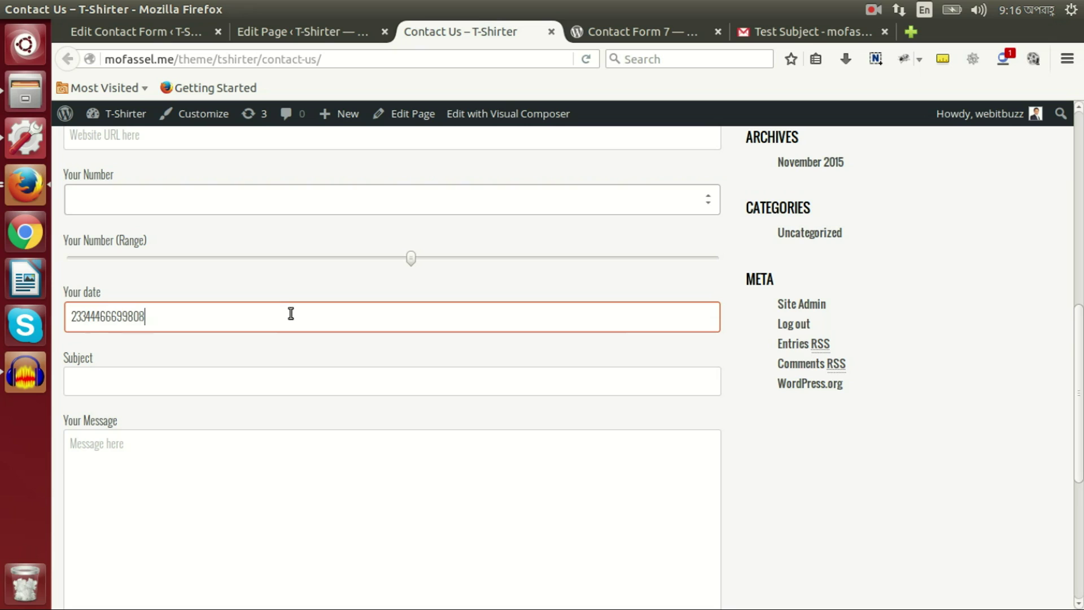
key(BackSpace)
key(BackSpace)
key(BackSpace)
key(BackSpace)
key(BackSpace)
key(BackSpace)
key(BackSpace)
key(BackSpace)
key(BackSpace)
key(BackSpace)
key(BackSpace)
key(BackSpace)
key(BackSpace)
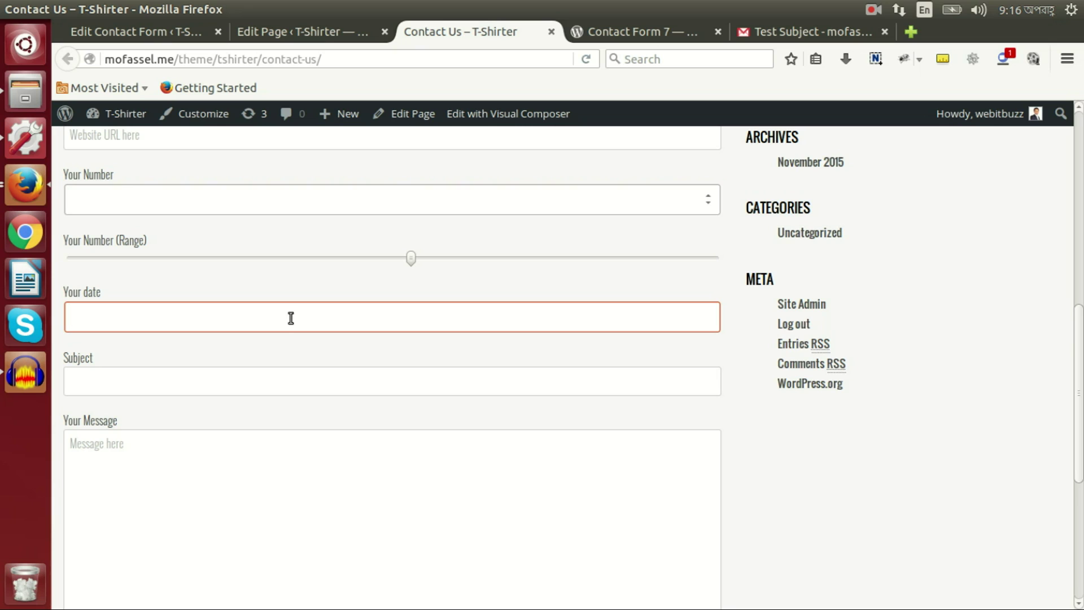
click(313, 205)
click(363, 324)
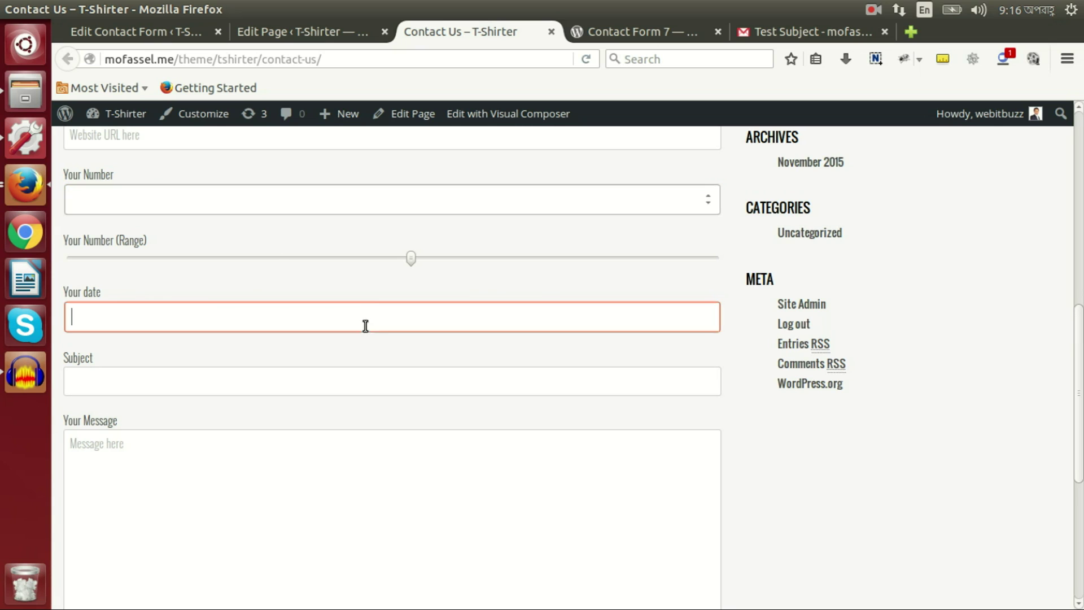
click(377, 210)
click(319, 327)
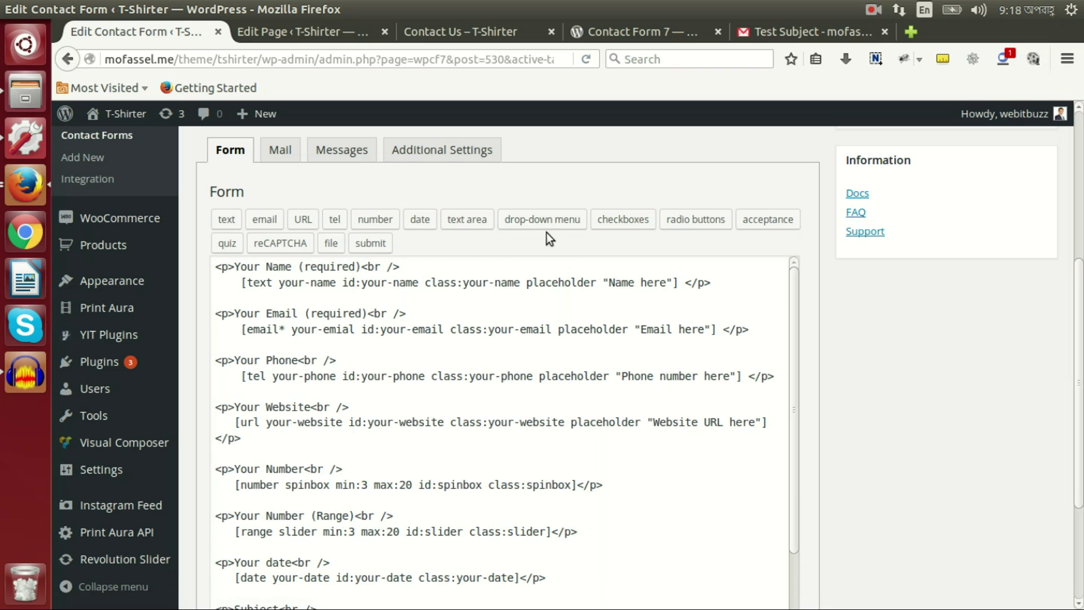
Step: In a copy of the "Your date" block directly below it, change the label to "Your Selection" and delete the date tag
scroll(890, 359, down, 1)
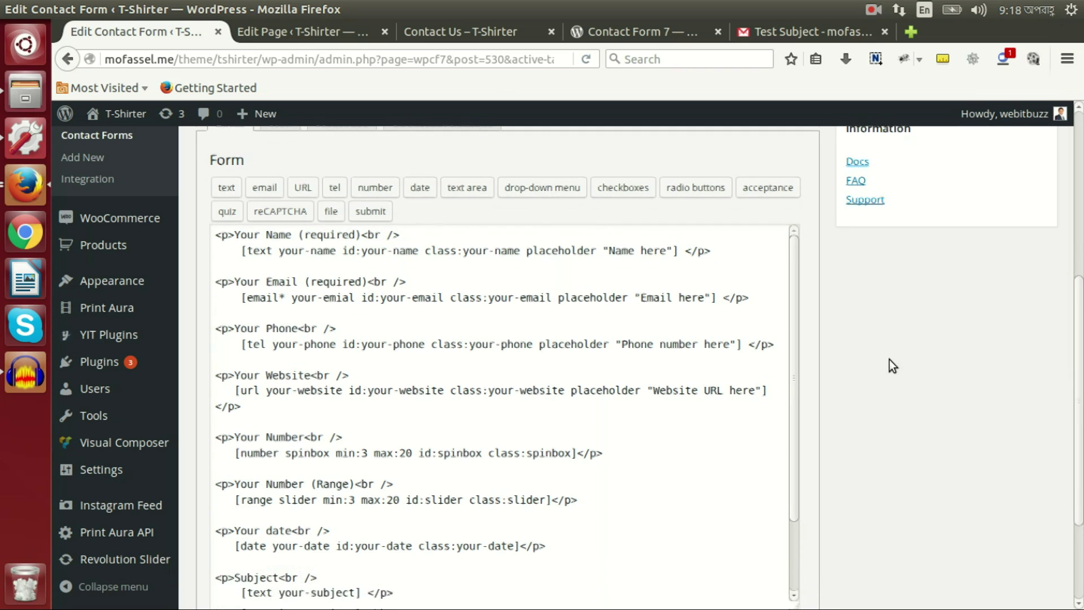
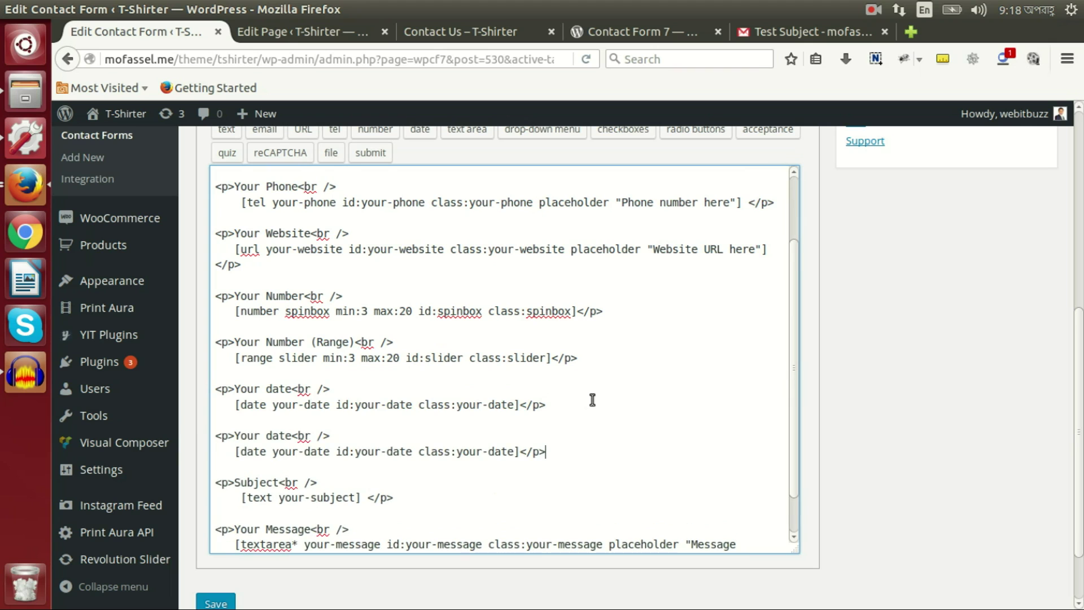
double_click(278, 436)
text(Select)
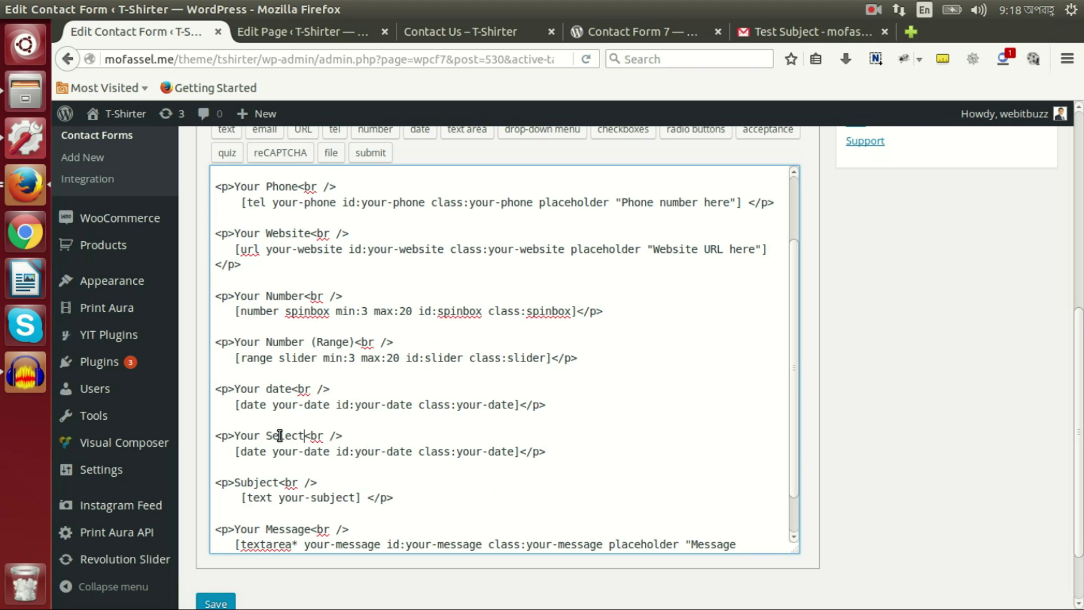
text(ion)
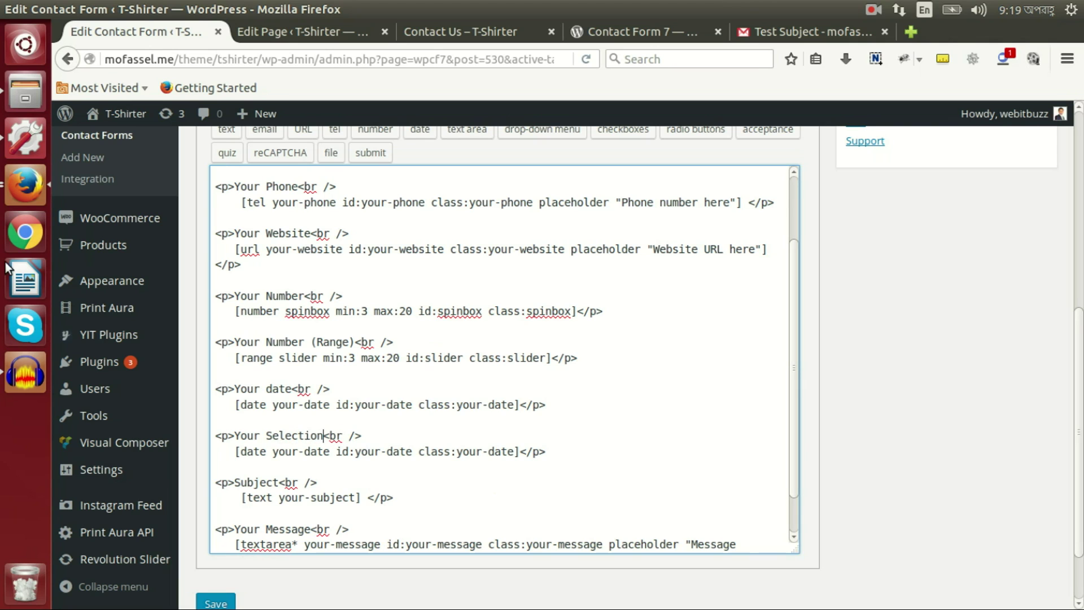
drag(234, 451, 519, 454)
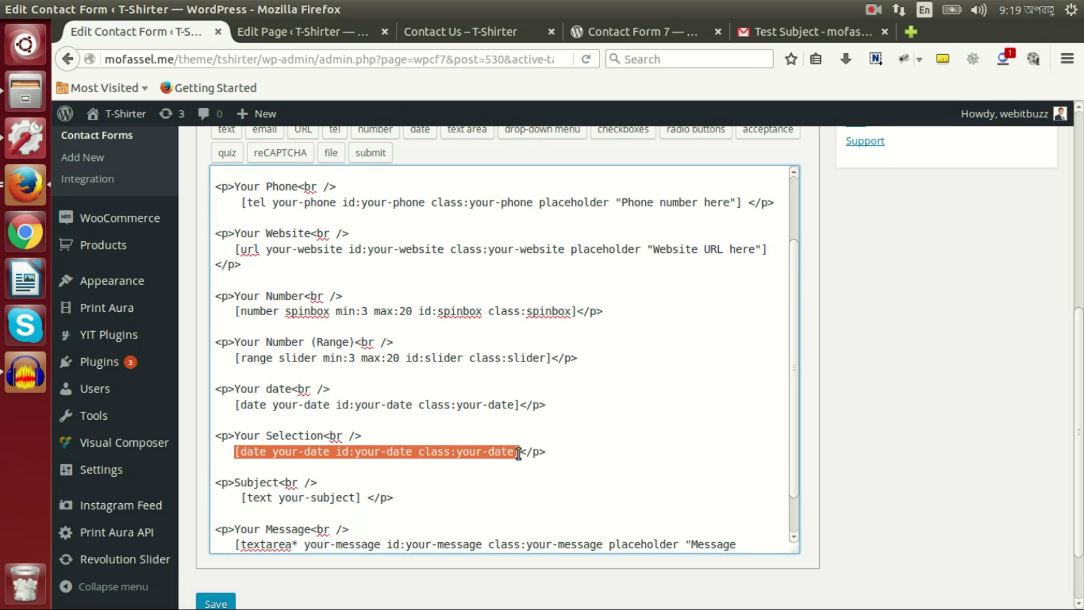
key(BackSpace)
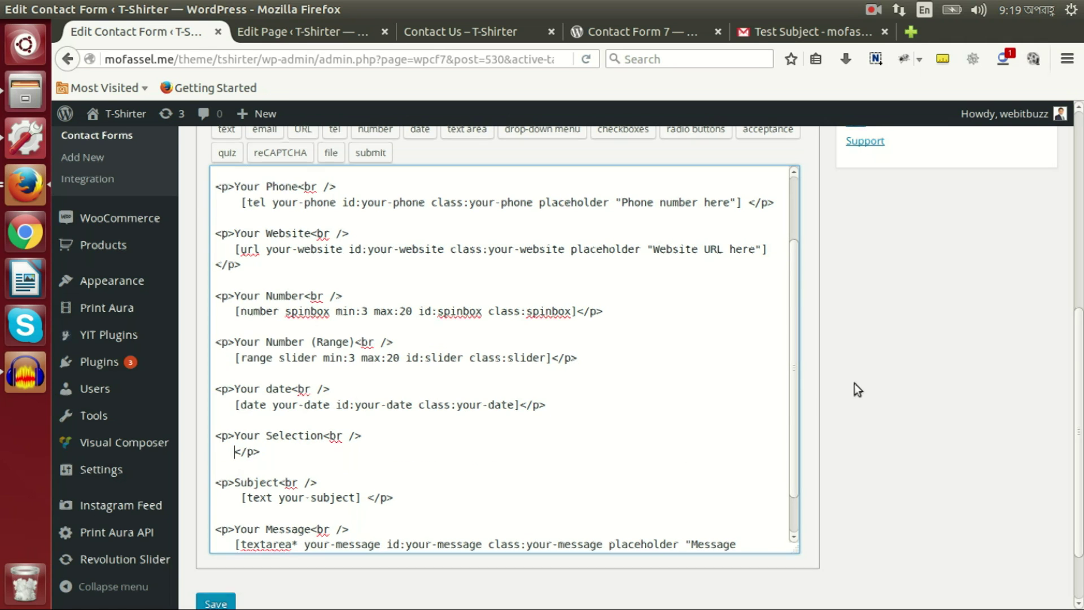
Step: Start a drop-down menu form tag for the "Your Selection" block and name it dropdown
scroll(854, 384, up, 3)
click(515, 265)
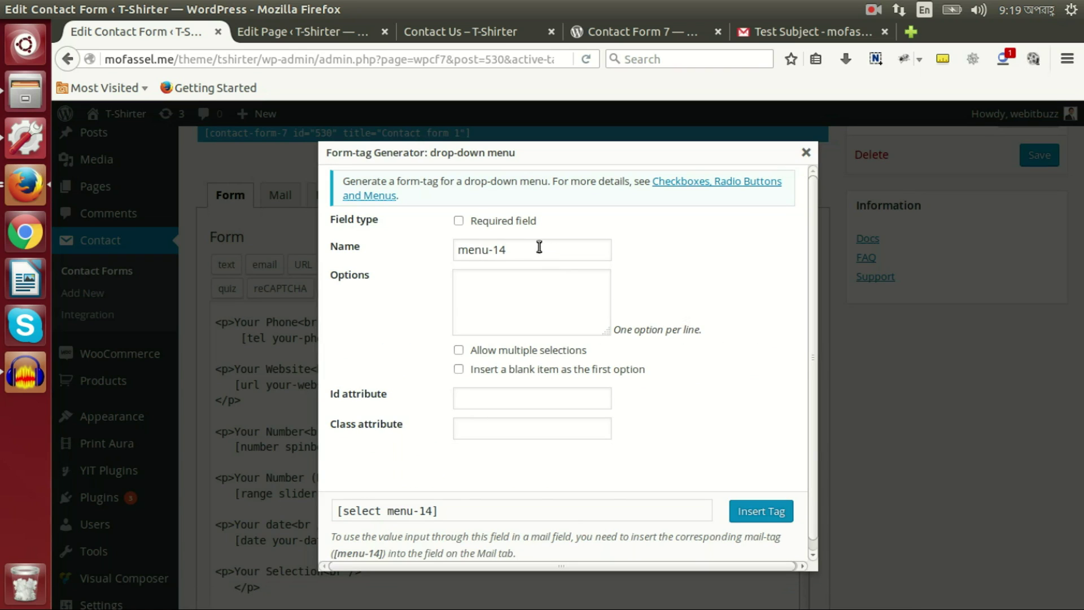
drag(549, 247, 436, 244)
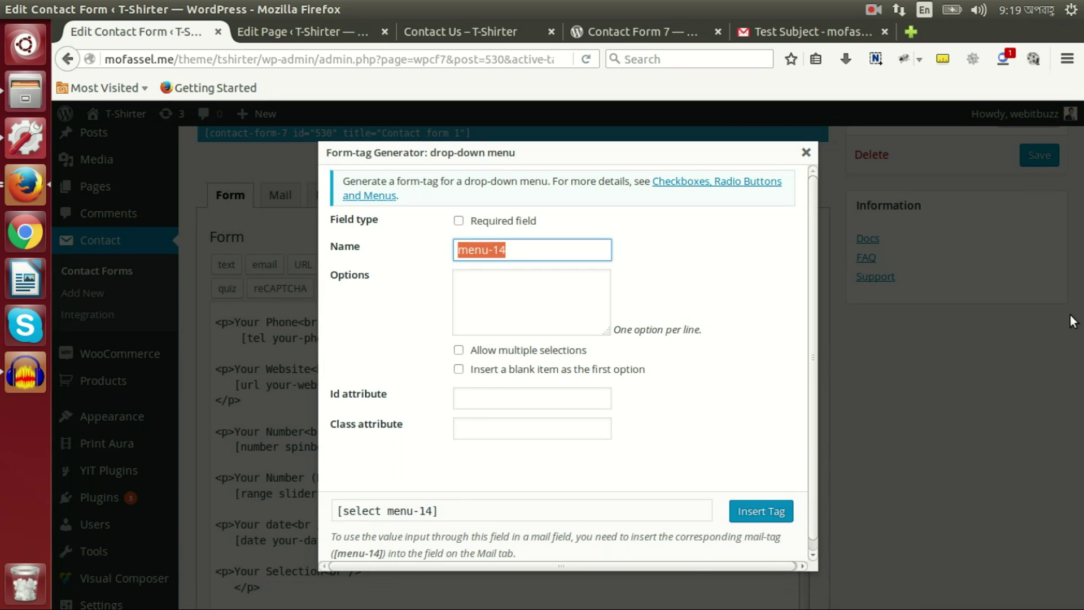
text(dropdown)
Step: Enter the drop-down menu's options on separate lines: Option 1, Optioin 2 and Option 3
click(500, 290)
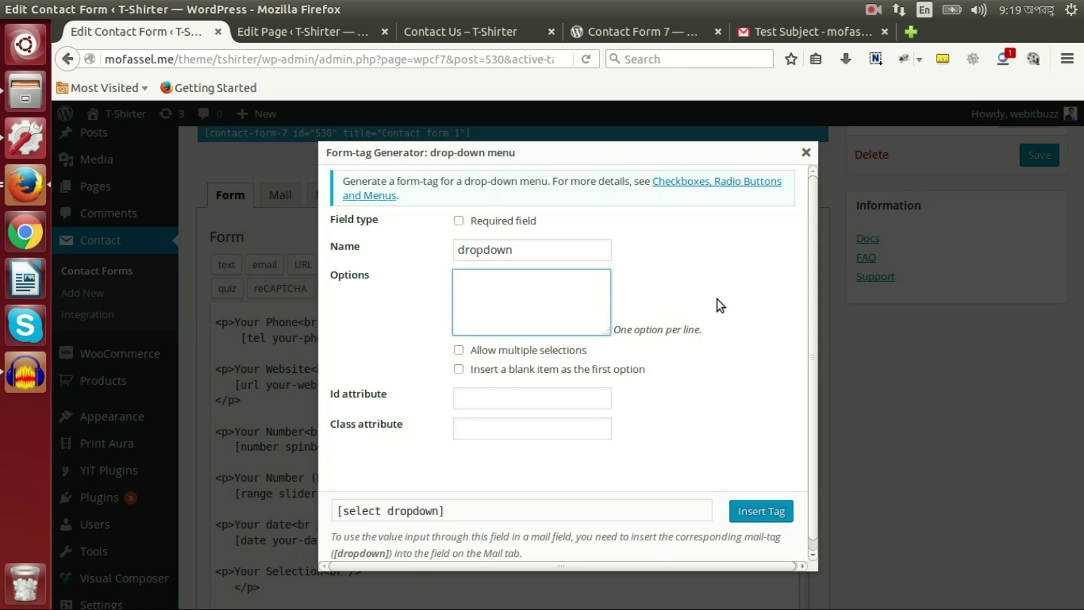
text(Option)
text( 1 )
text(Optioin)
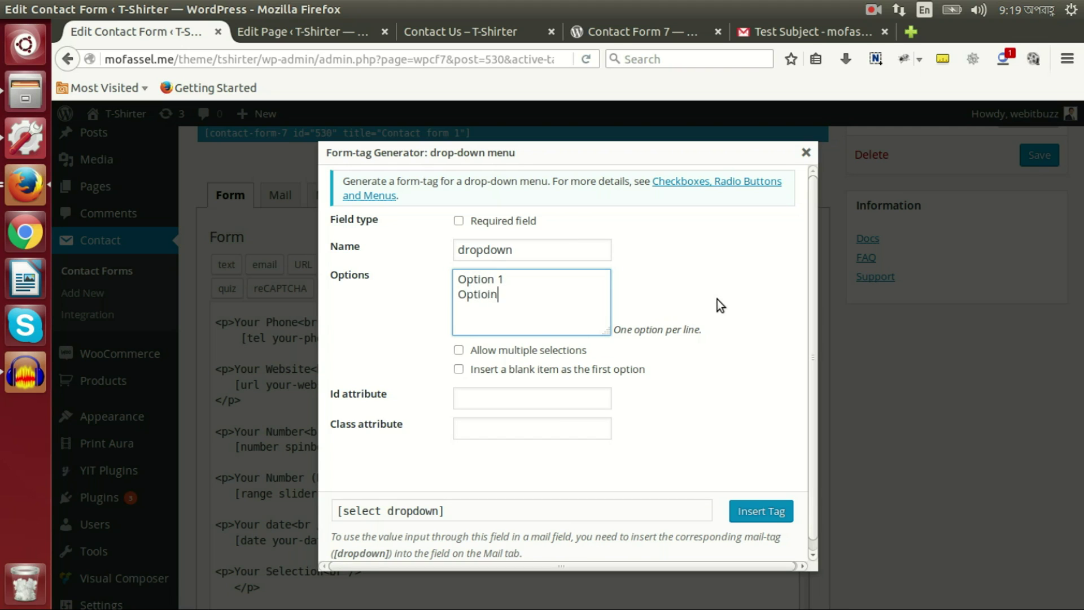
text( 2 )
text(Option)
text( 3)
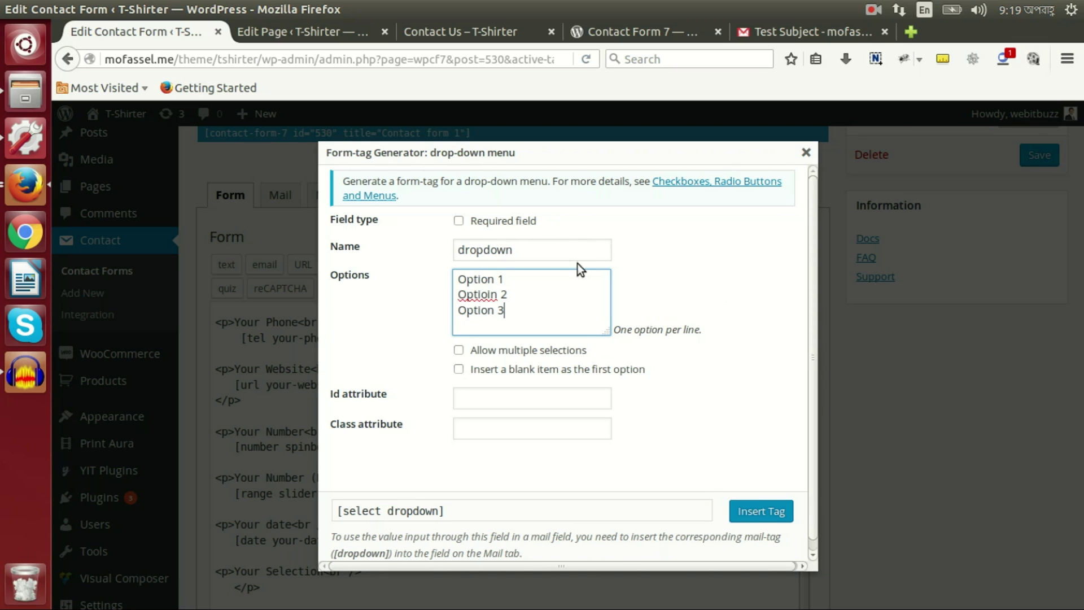
Step: Allow multiple selections in the drop-down menu and insert a blank item as its first option
scroll(565, 277, down, 1)
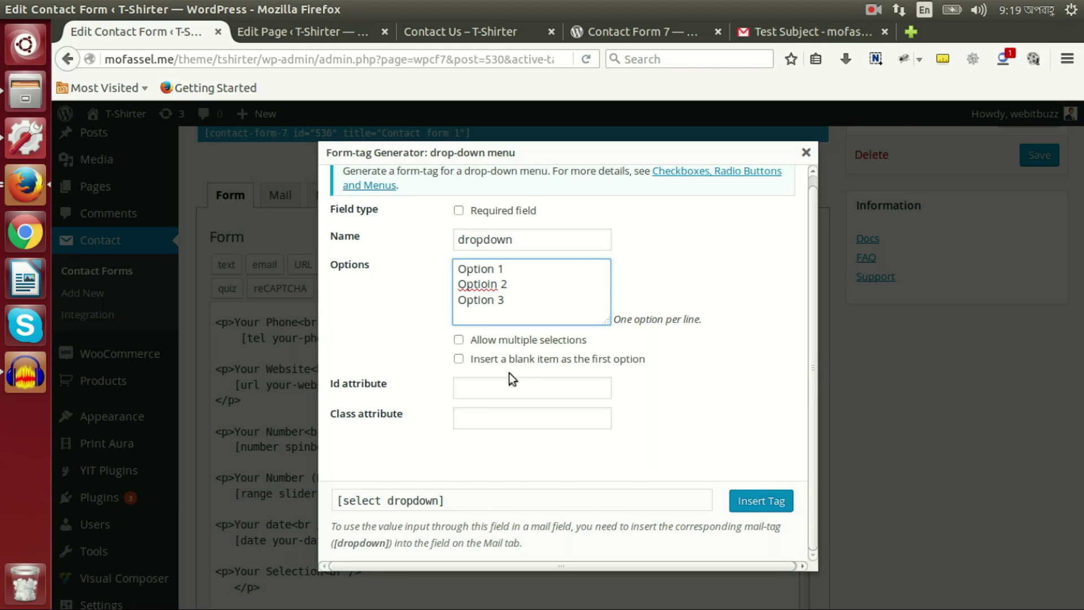
click(459, 340)
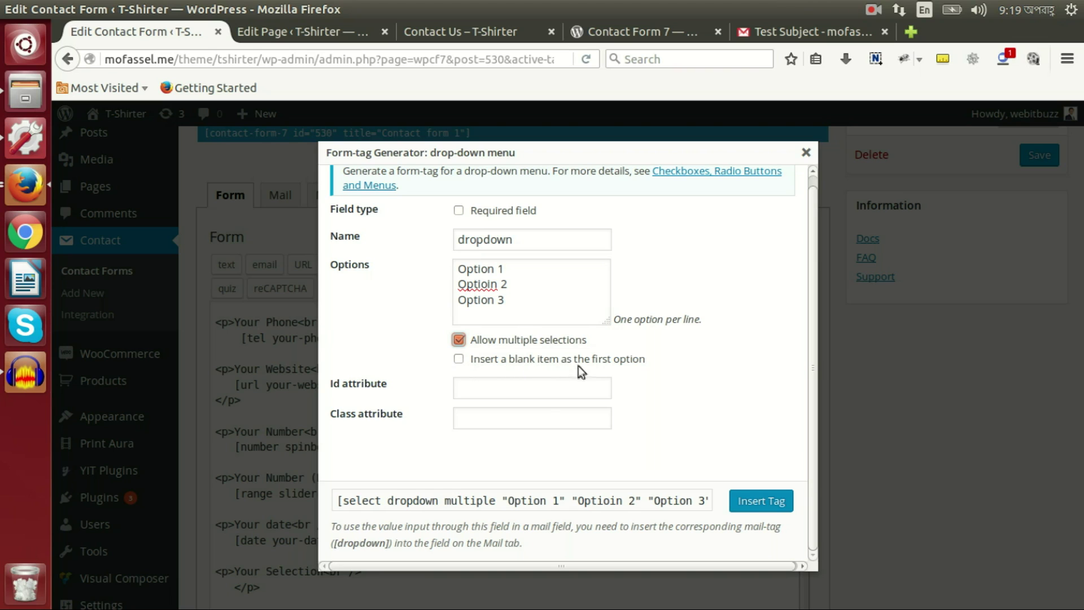
click(459, 362)
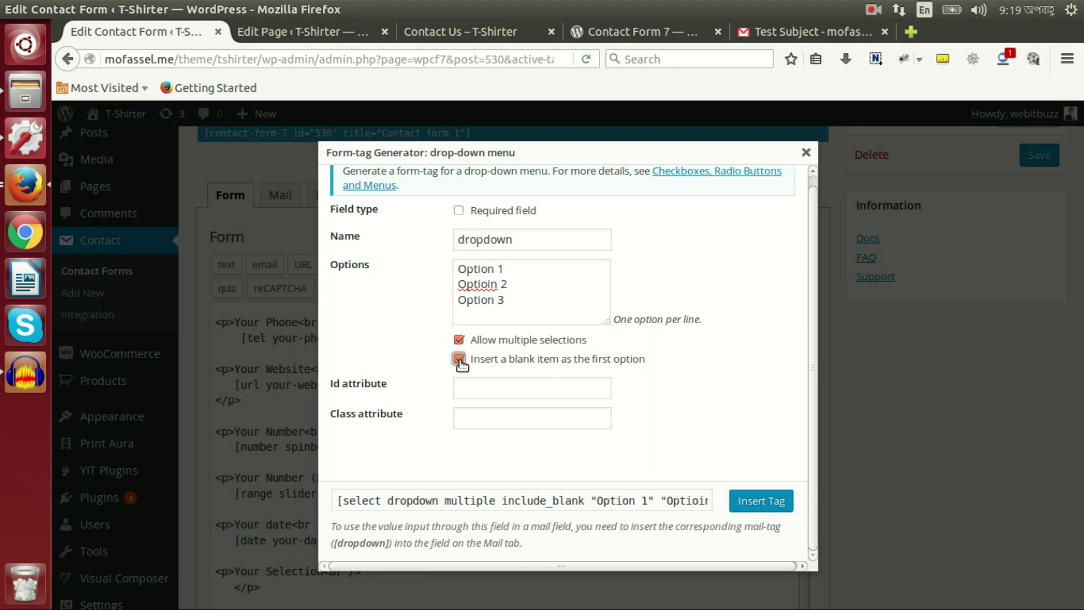
Step: Set the drop-down tag's id and class attributes to dropdown and insert the tag into the form
click(472, 392)
text(dropdown)
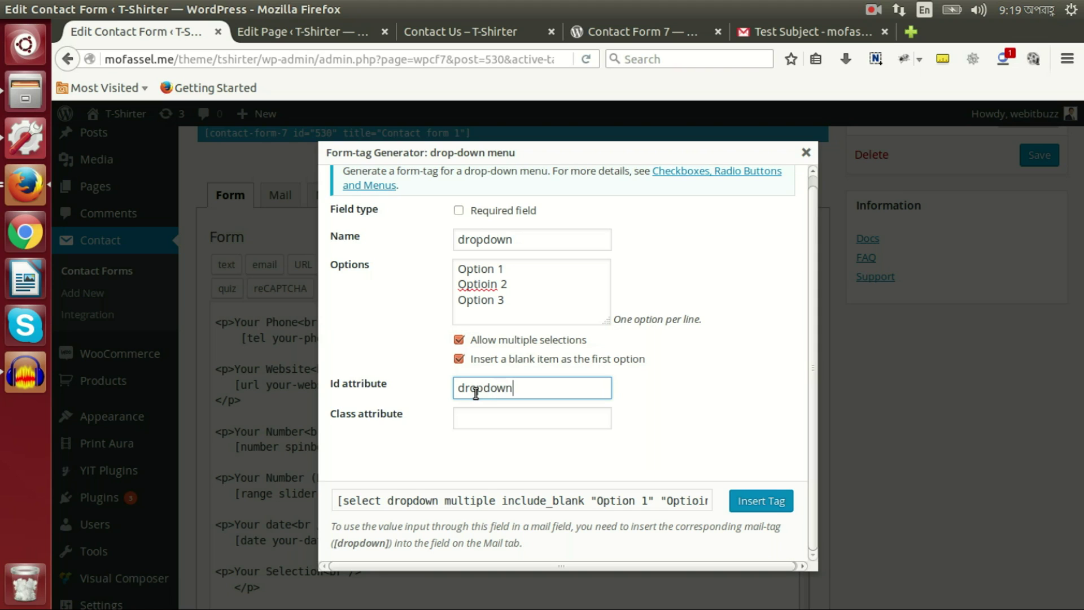
key(Tab)
text(dropdw)
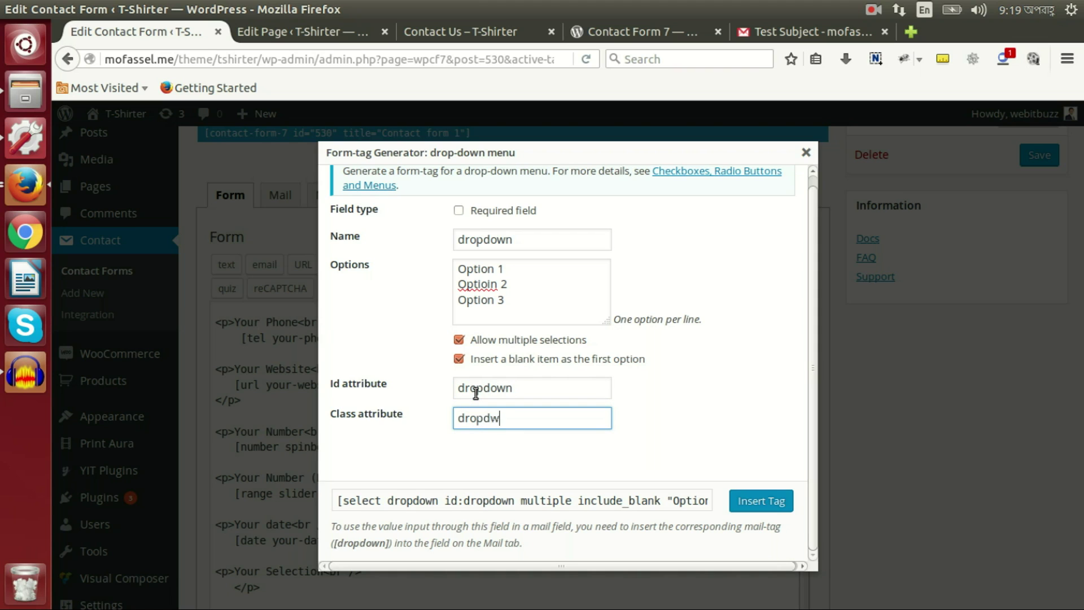
key(BackSpace)
text(own)
click(762, 501)
Step: Save the contact form with the drop-down tag and refresh the Contact Us page
click(1029, 158)
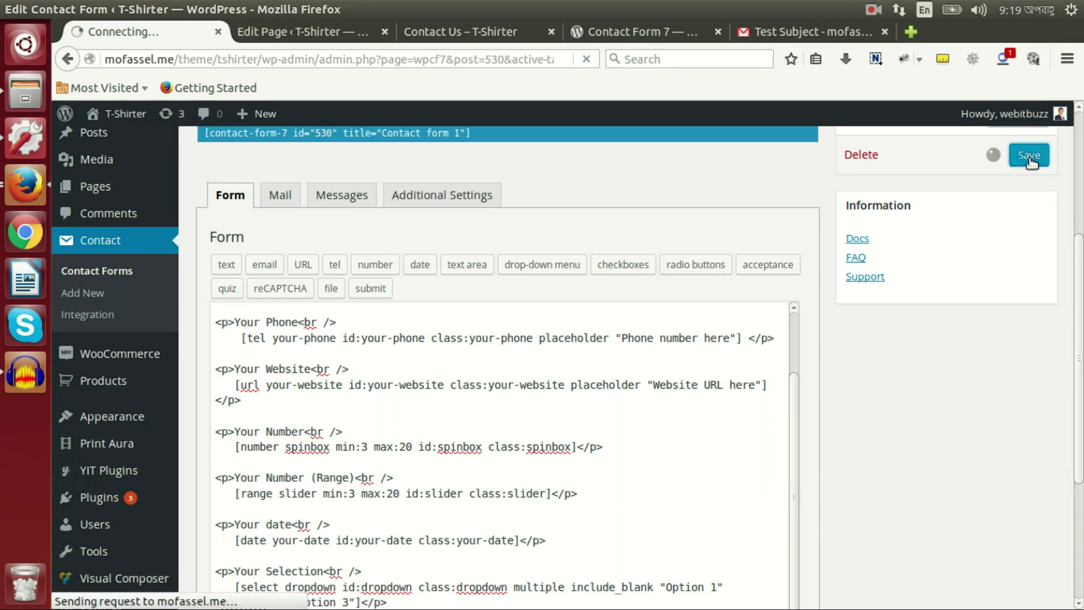
click(488, 33)
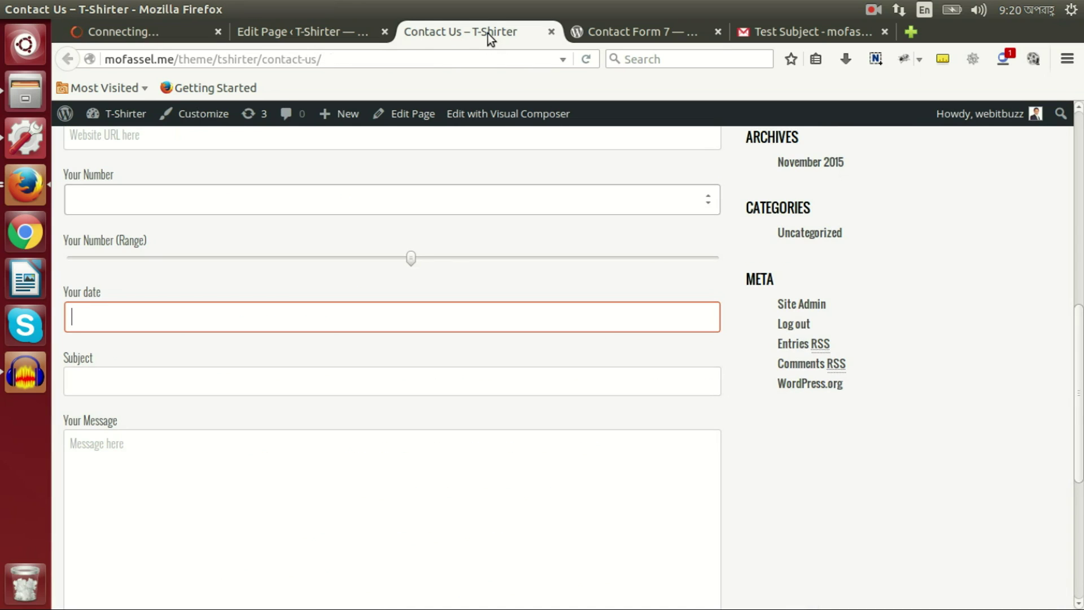
click(585, 58)
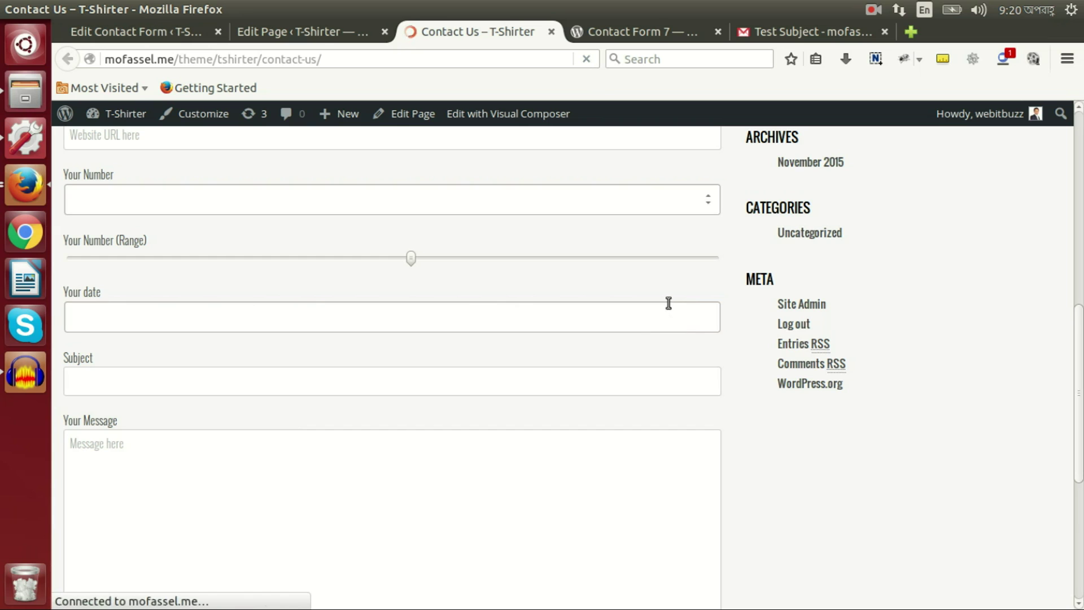
Step: Test the "Your Selection" list on the Contact Us page by selecting its different options, ending on the blank item
scroll(669, 304, down, 3)
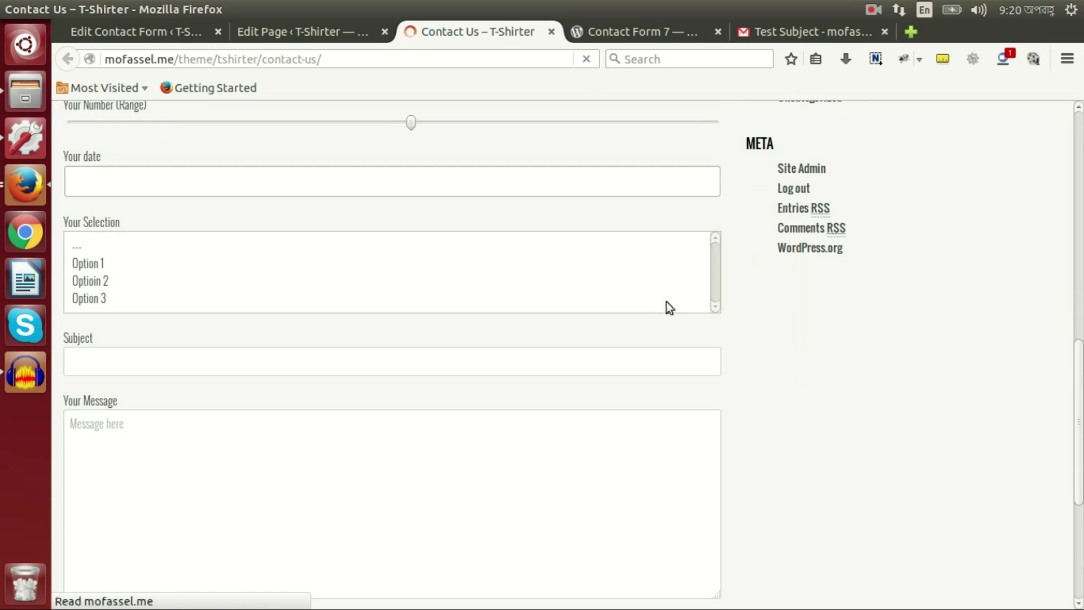
click(88, 298)
click(89, 324)
click(90, 341)
click(94, 309)
click(98, 327)
click(93, 345)
click(92, 310)
click(95, 327)
click(95, 311)
click(98, 328)
click(93, 292)
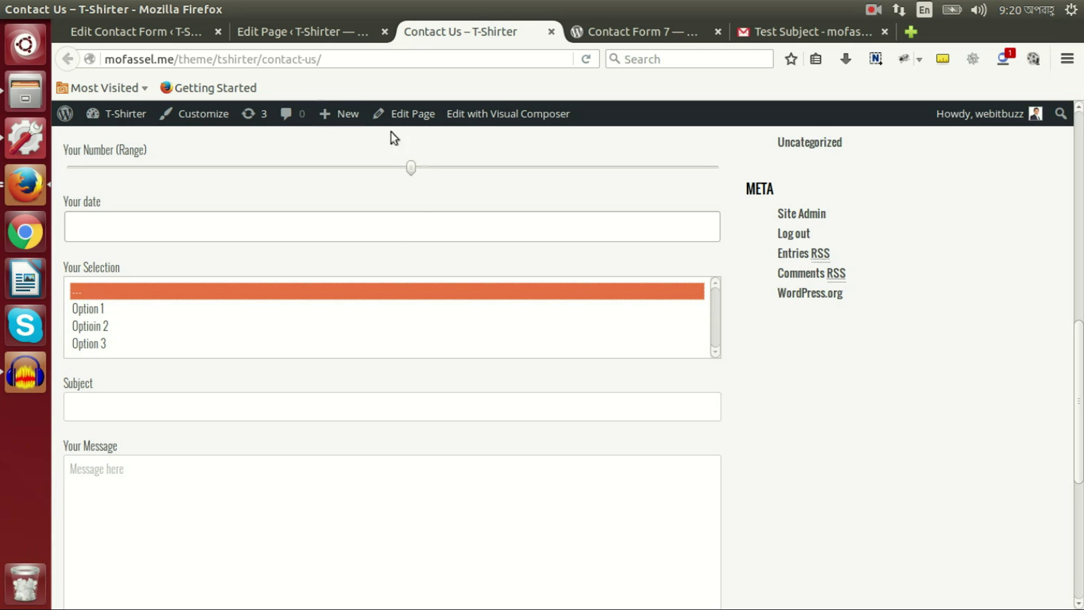
Step: Remove the multiple option from the select dropdown tag under "Your Selection" in the contact form's template
click(174, 35)
scroll(583, 345, down, 5)
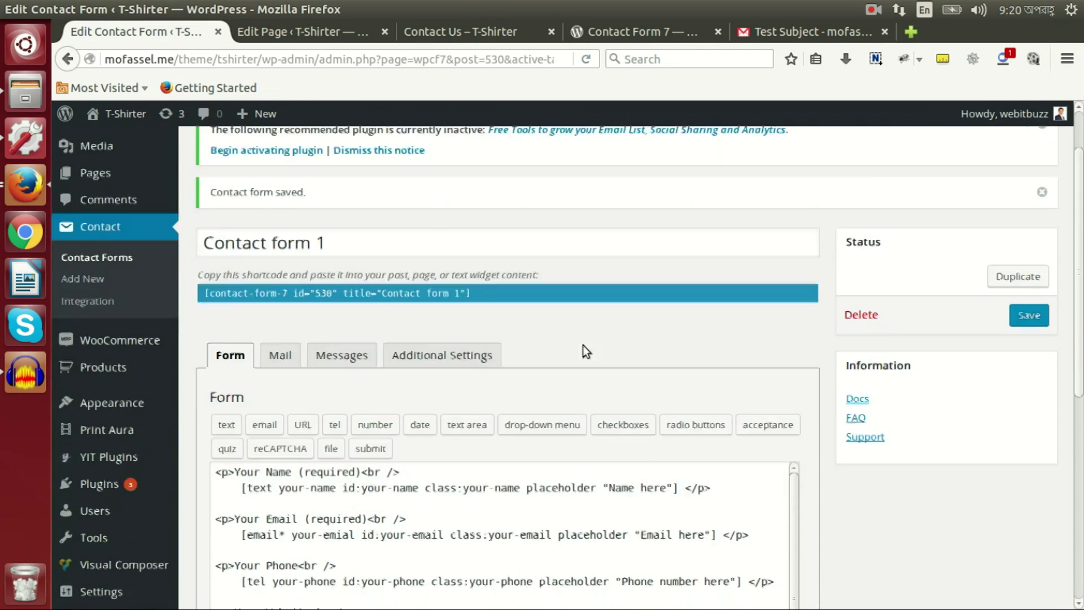
scroll(808, 425, down, 5)
scroll(678, 392, down, 5)
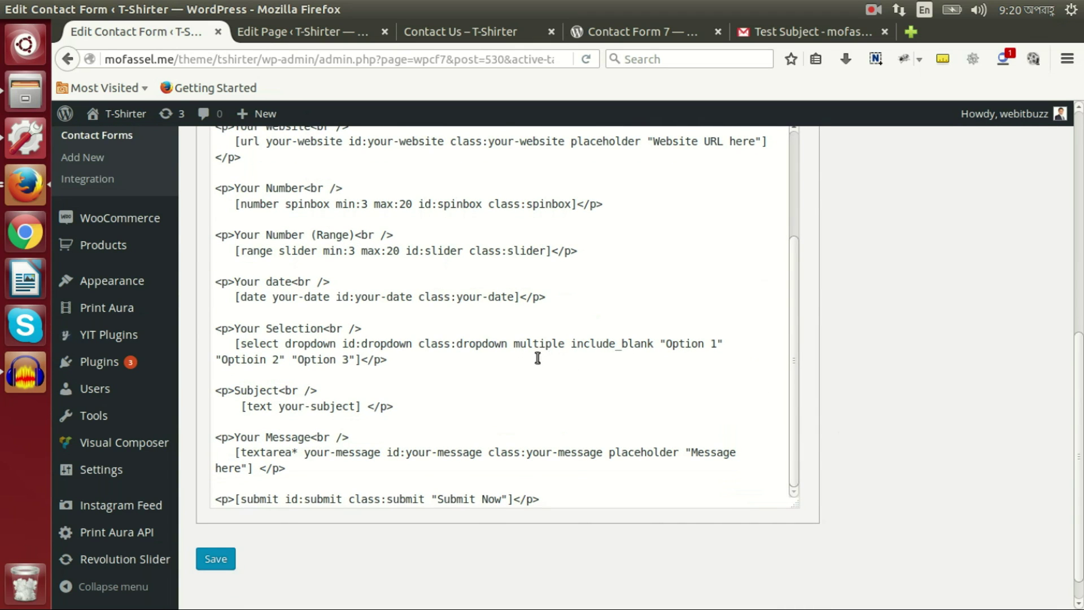
double_click(546, 345)
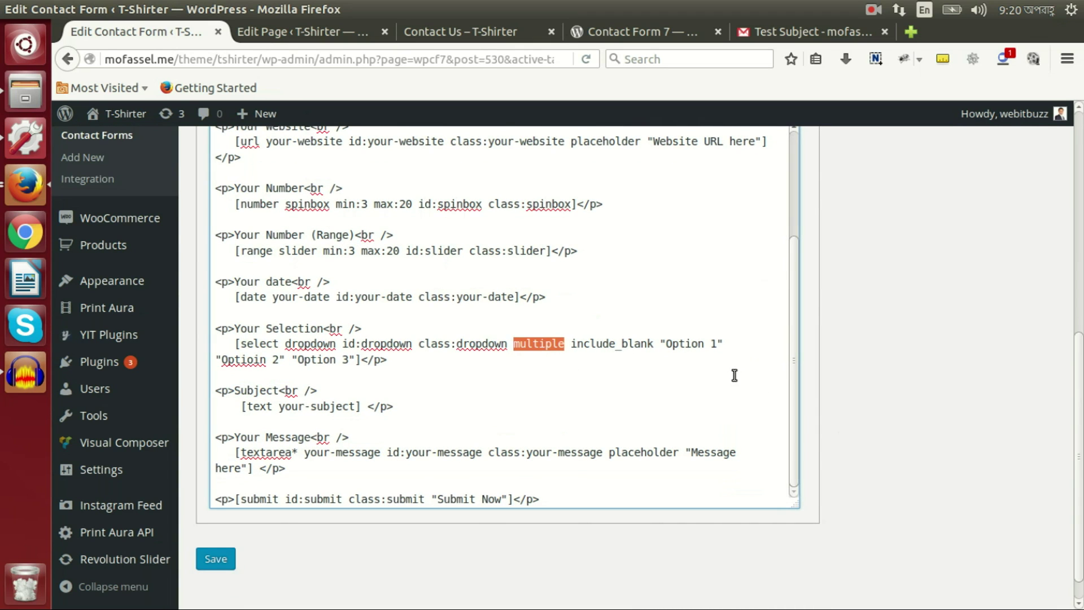
key(BackSpace)
key(BackSpace)
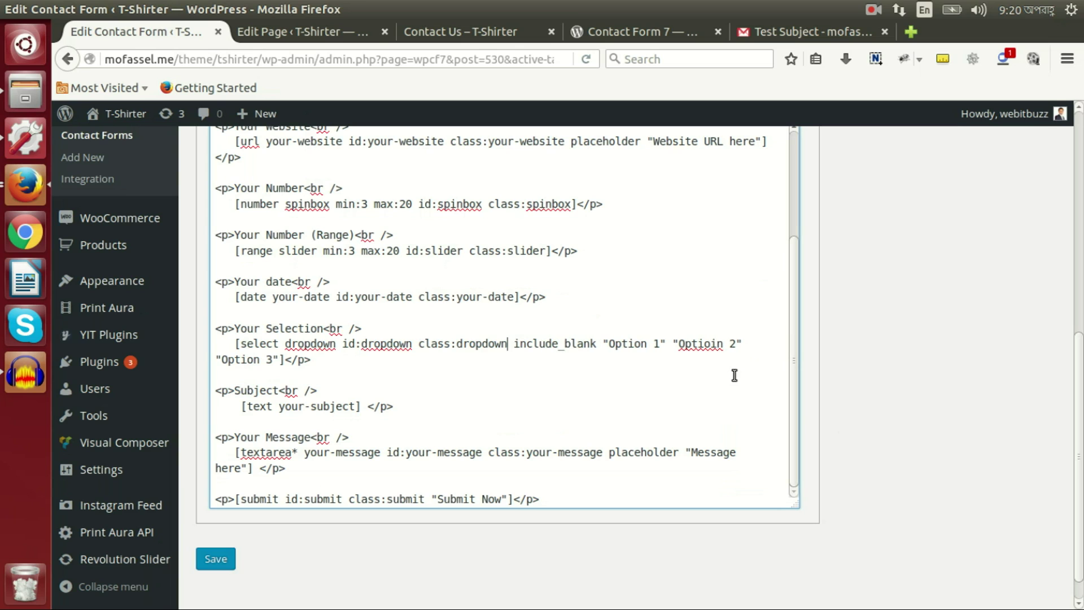
Step: Save the contact form without the multiple option and reload the Contact Us page at the "Your Selection" field
click(216, 559)
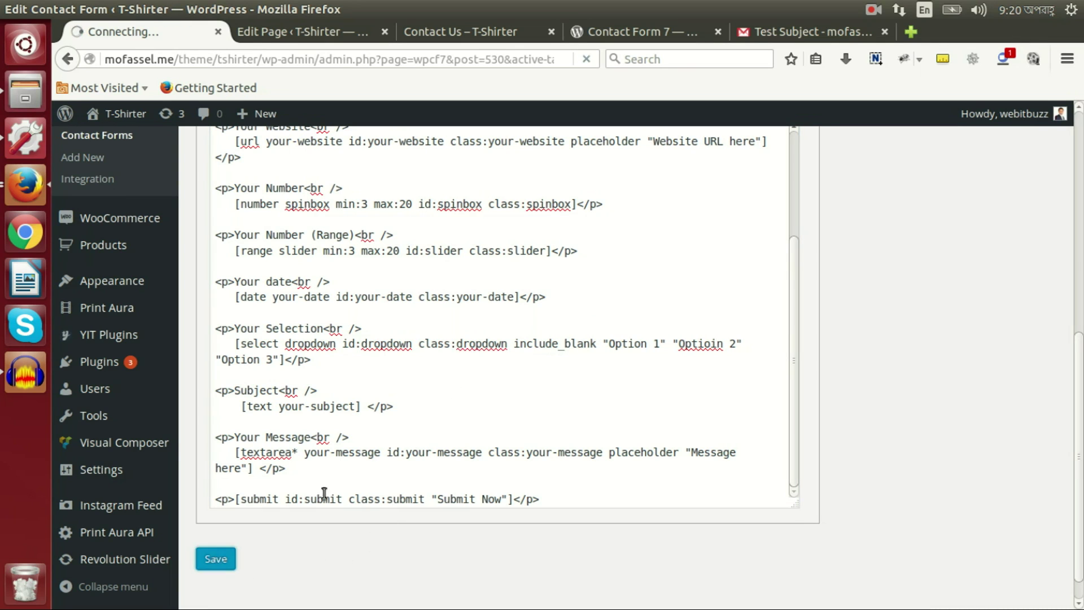
click(478, 35)
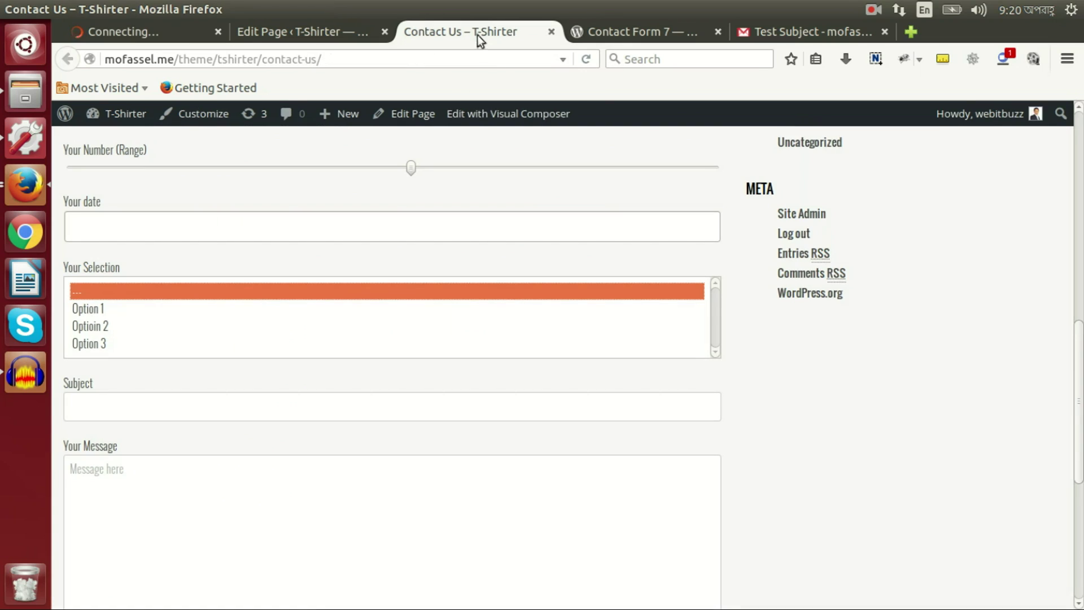
click(590, 59)
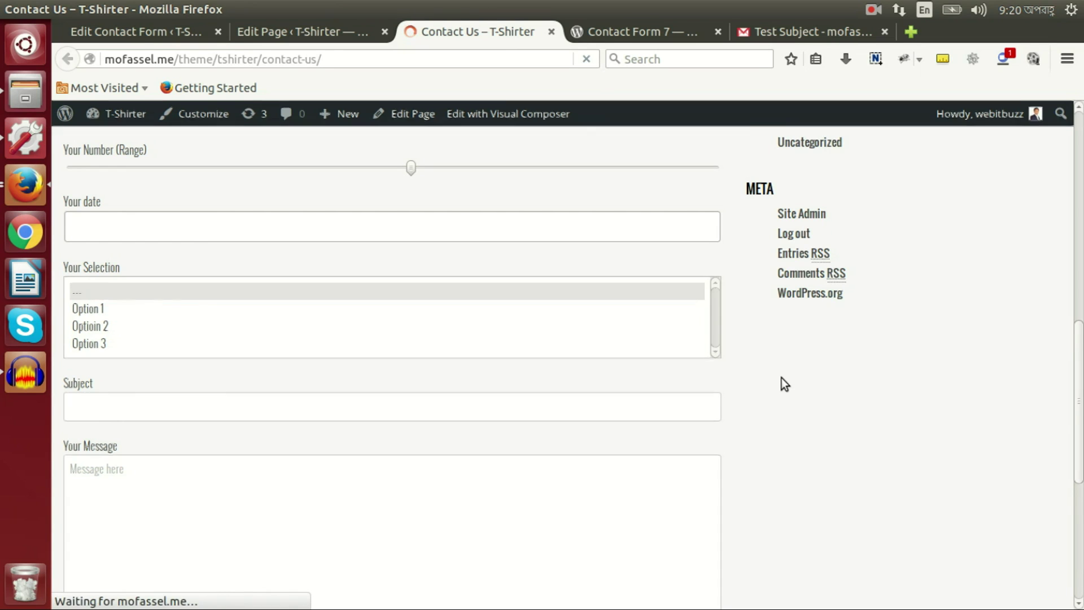
scroll(774, 379, down, 1)
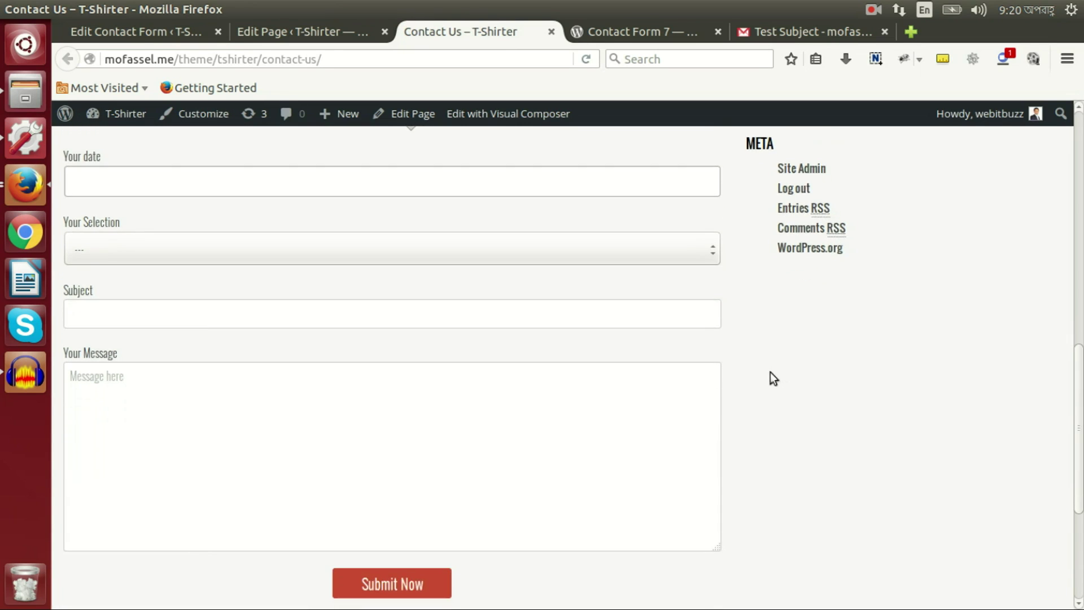
Step: Test the single-choice "Your Selection" drop-down by picking each option in turn, ending on the blank item
click(686, 249)
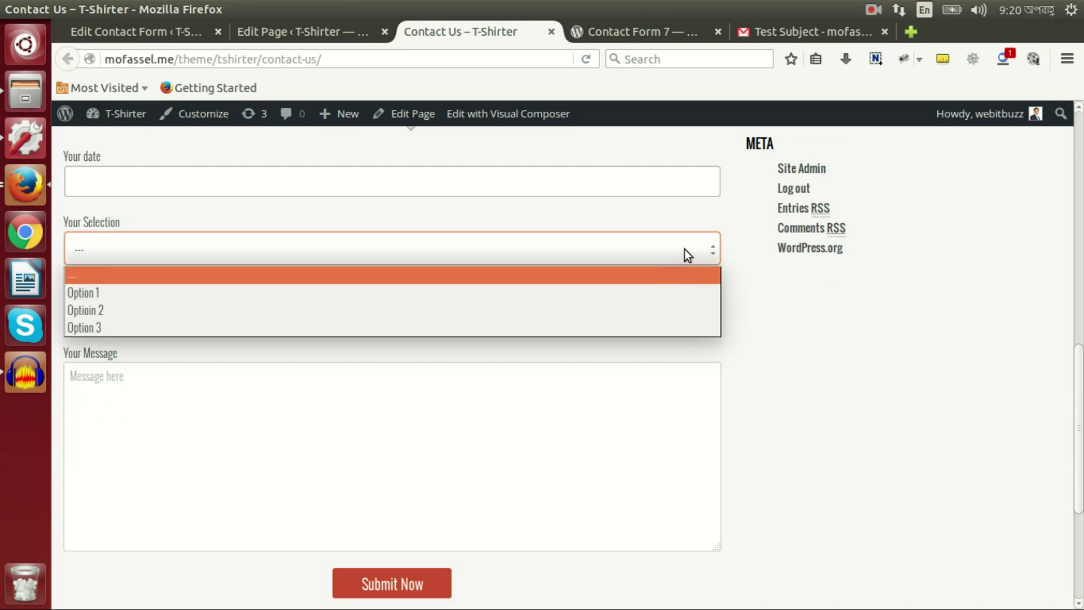
click(743, 283)
click(712, 254)
click(625, 308)
click(682, 258)
click(614, 322)
click(689, 250)
click(610, 292)
click(650, 256)
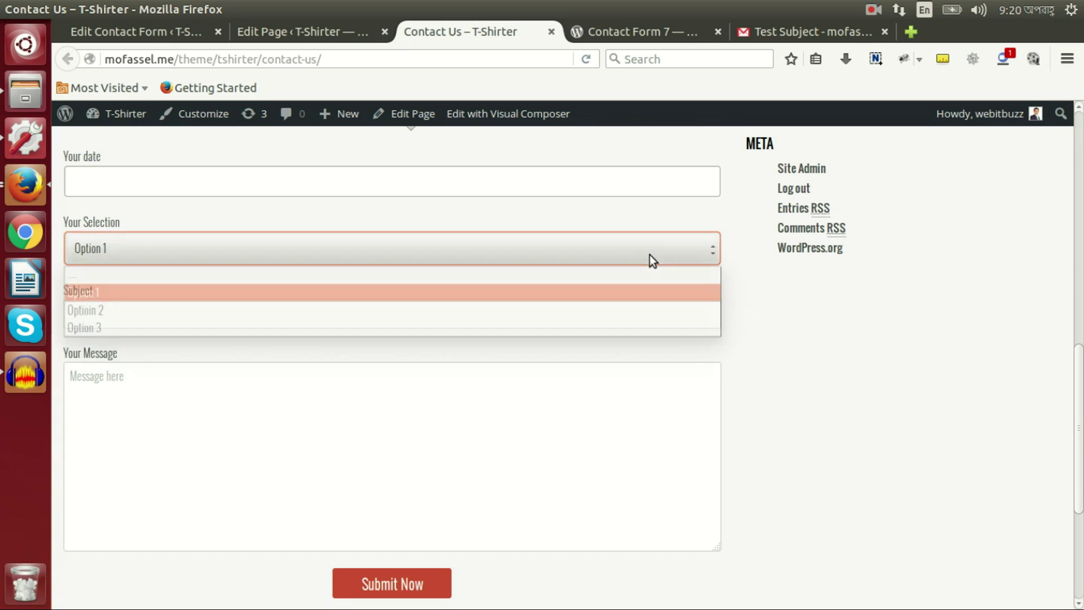
click(604, 311)
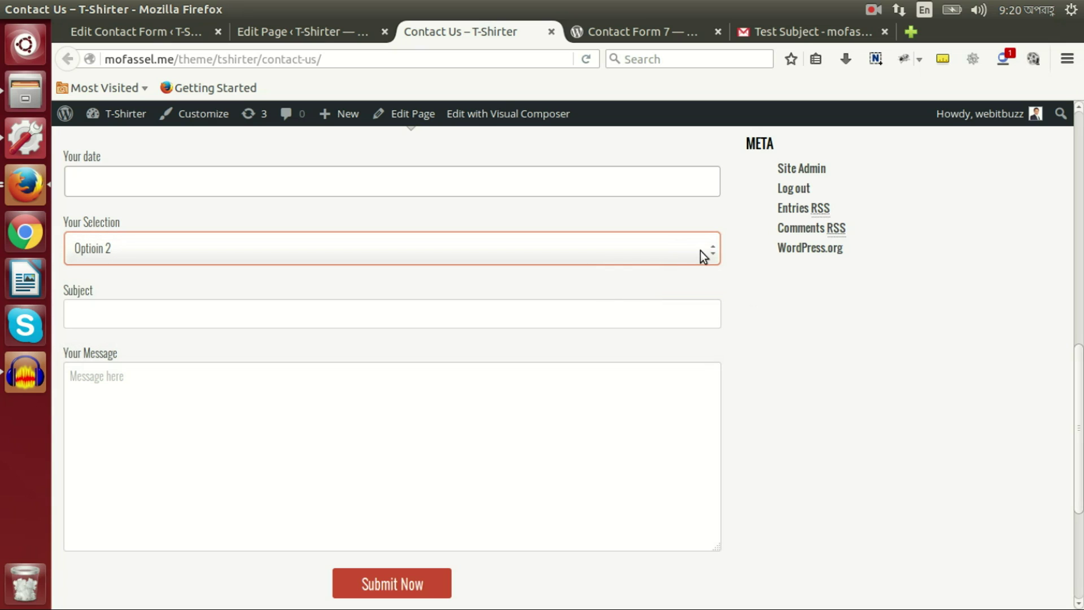
click(704, 256)
click(653, 277)
click(710, 250)
click(654, 294)
click(686, 253)
click(602, 278)
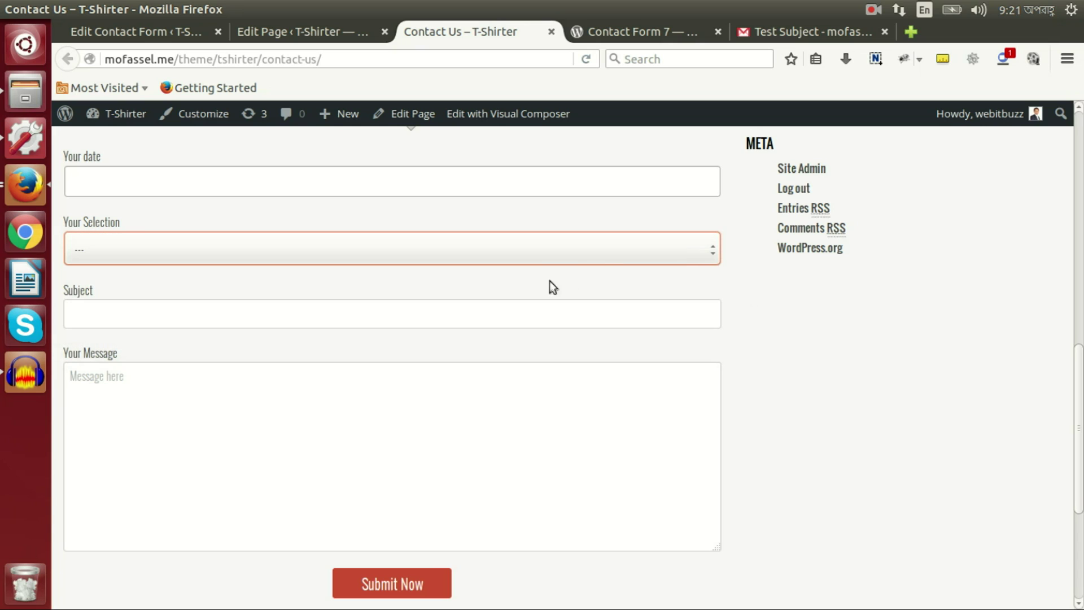
click(711, 255)
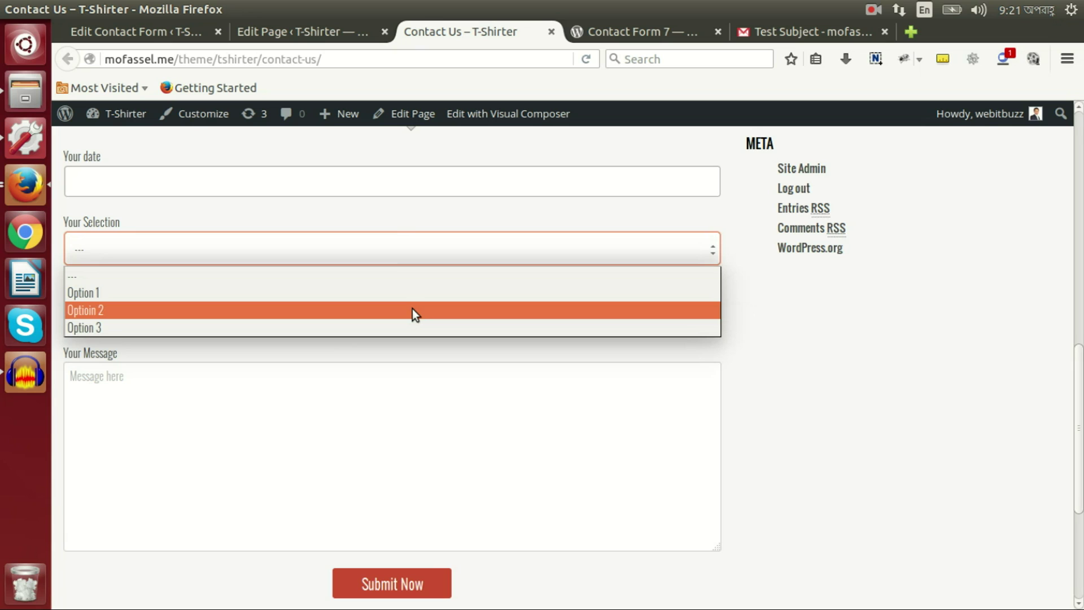
click(180, 37)
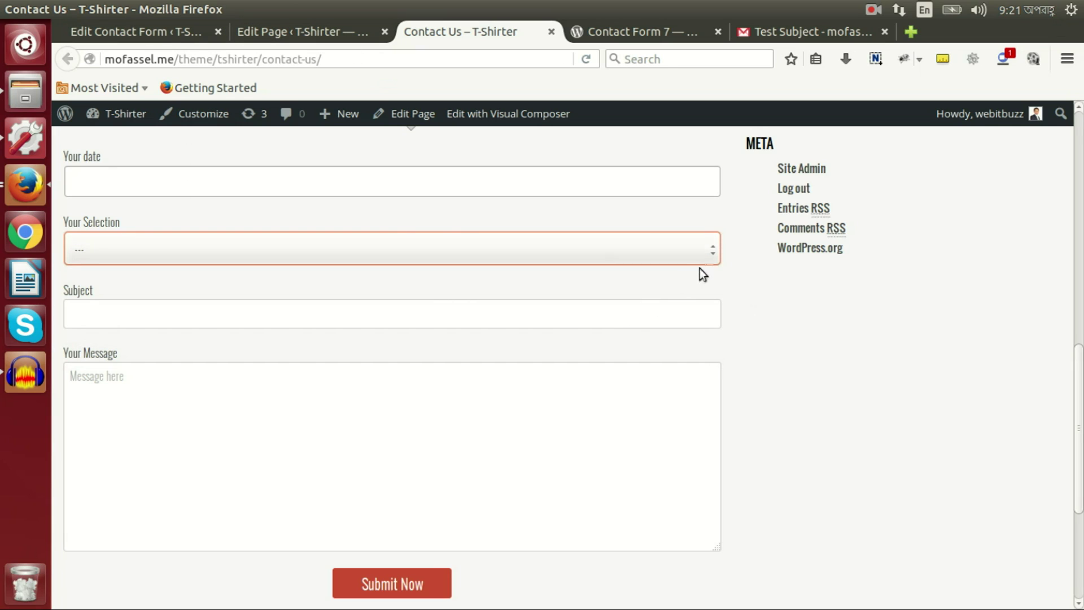
Step: Add default:2 to the select dropdown tag in the contact form, just before include_blank
click(182, 37)
scroll(894, 417, down, 6)
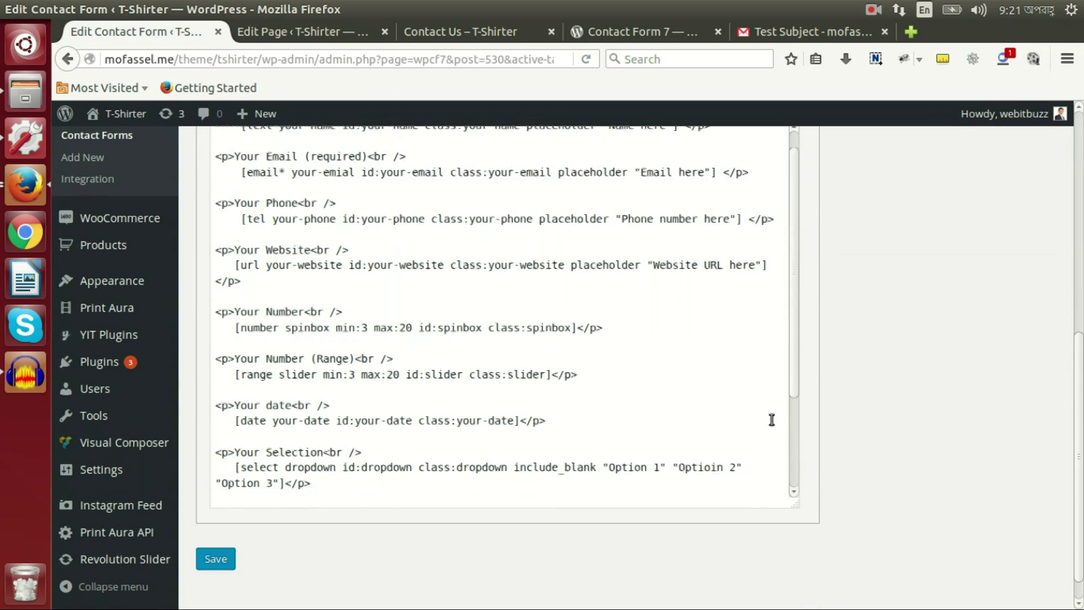
scroll(770, 415, down, 3)
scroll(455, 408, down, 1)
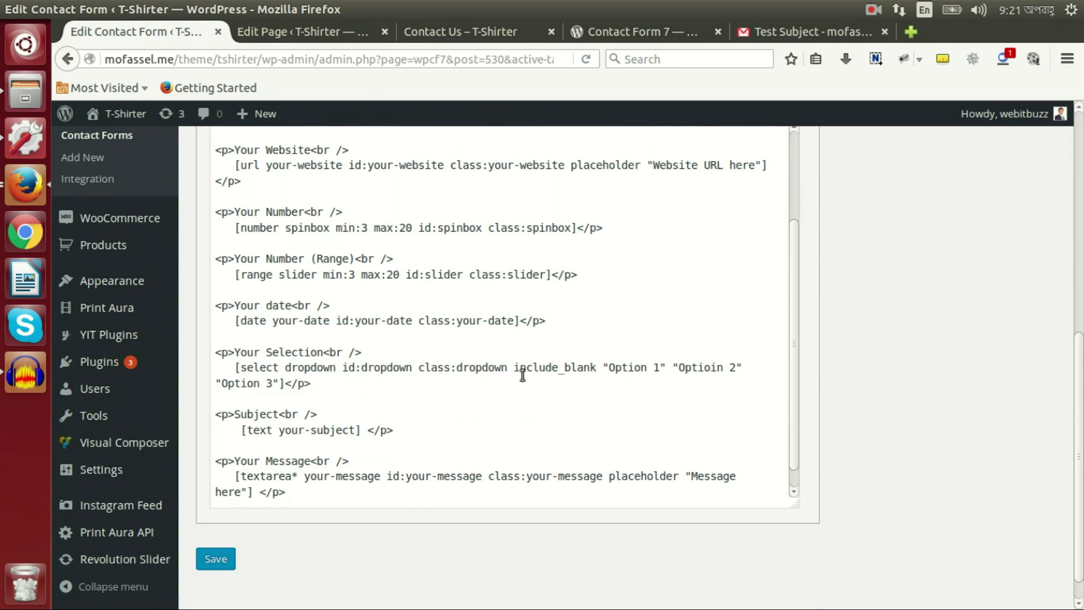
click(514, 368)
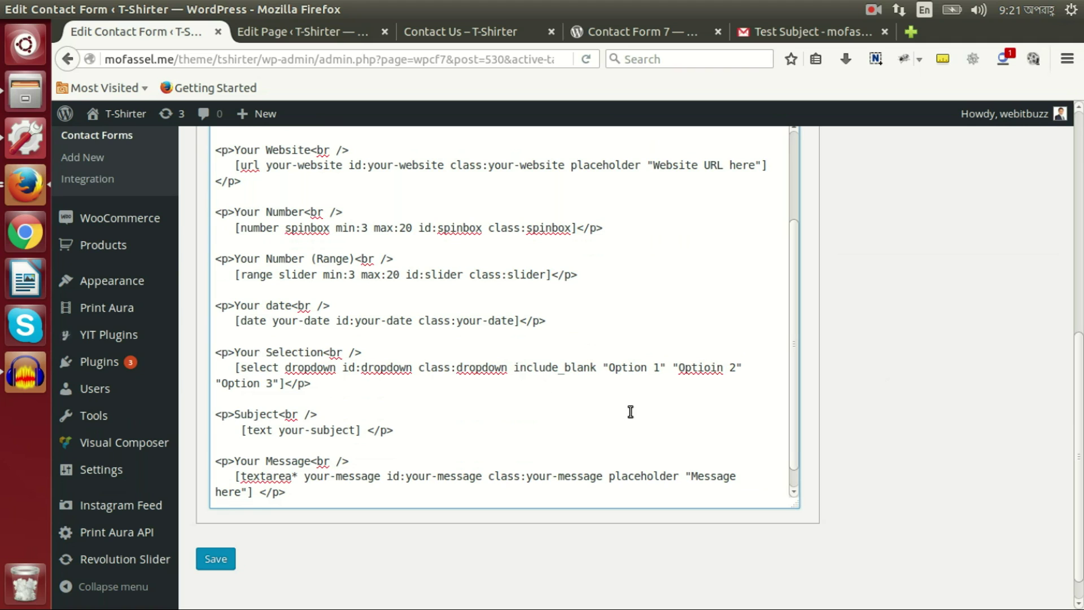
text(default)
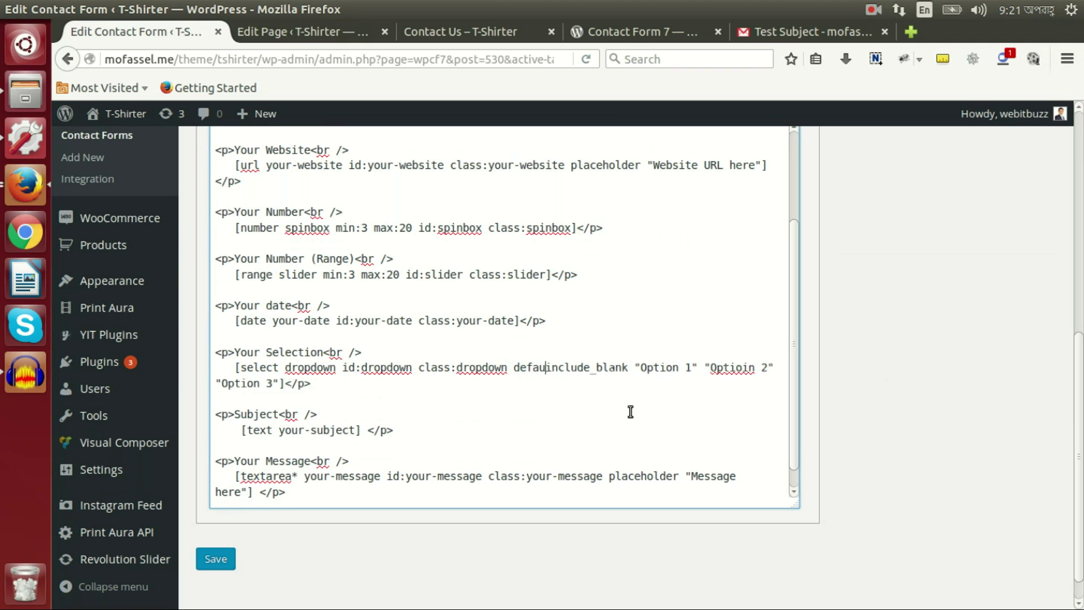
text(: )
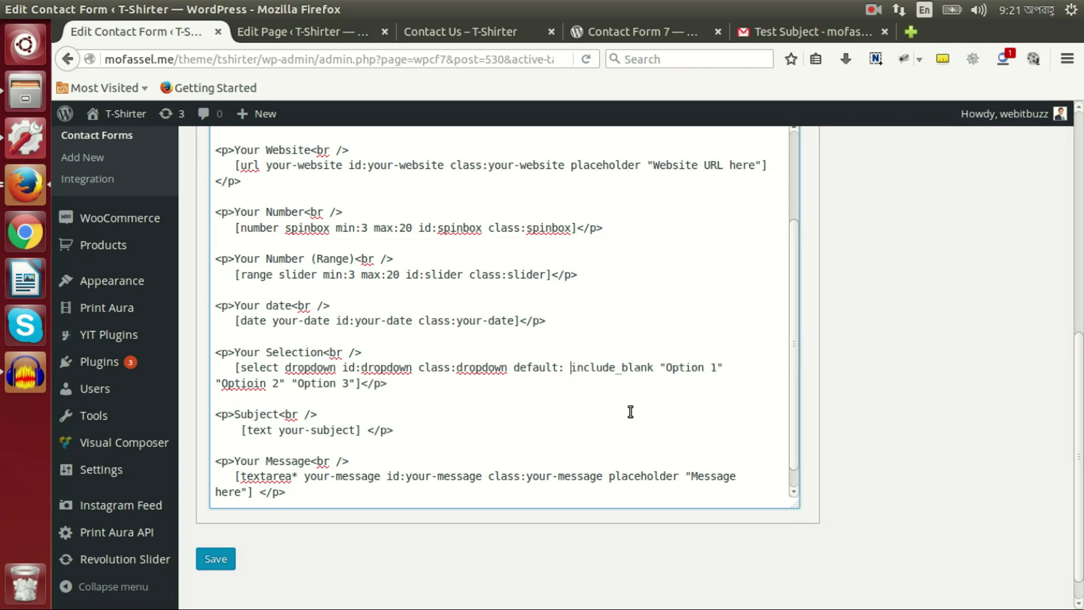
text(2)
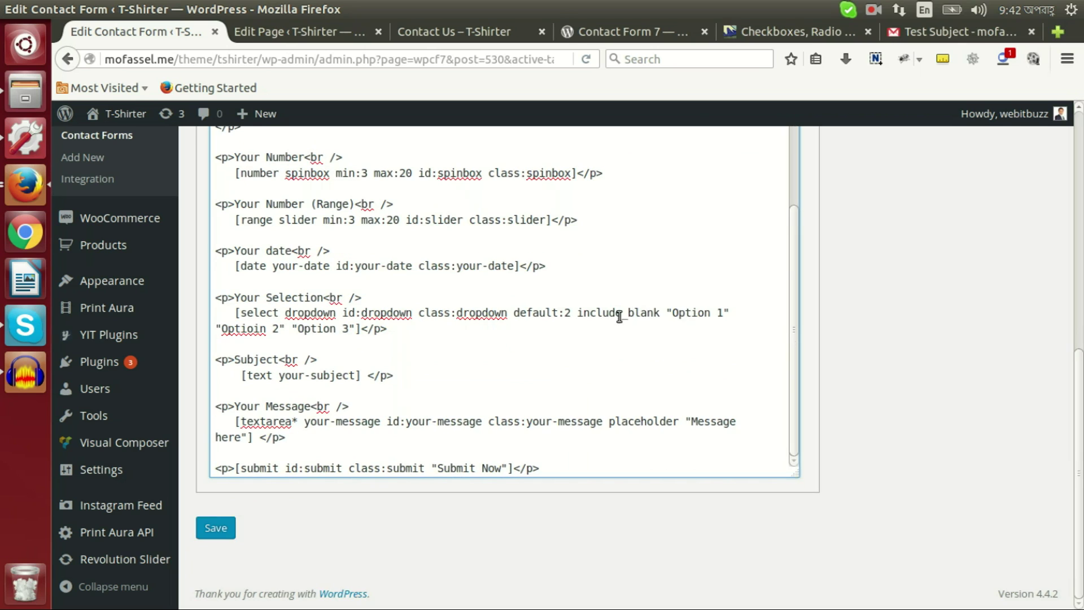
Step: Delete the include_blank option from the select dropdown tag, directly after default:2
drag(222, 329, 279, 329)
click(575, 316)
drag(662, 313, 572, 314)
key(BackSpace)
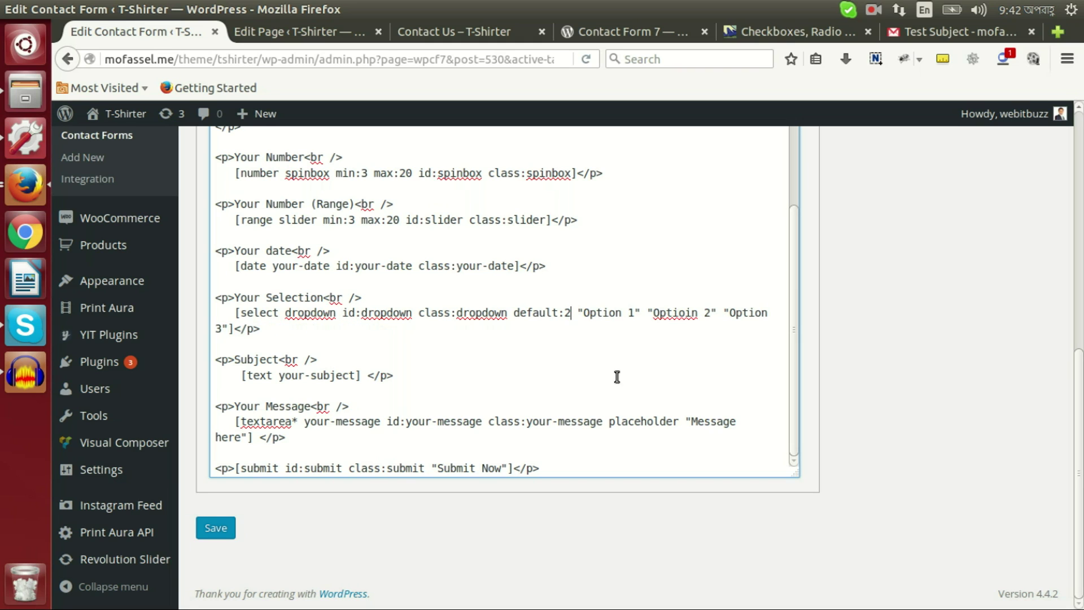
Step: Save the contact form with the default option set and reload the Contact Us page
click(229, 529)
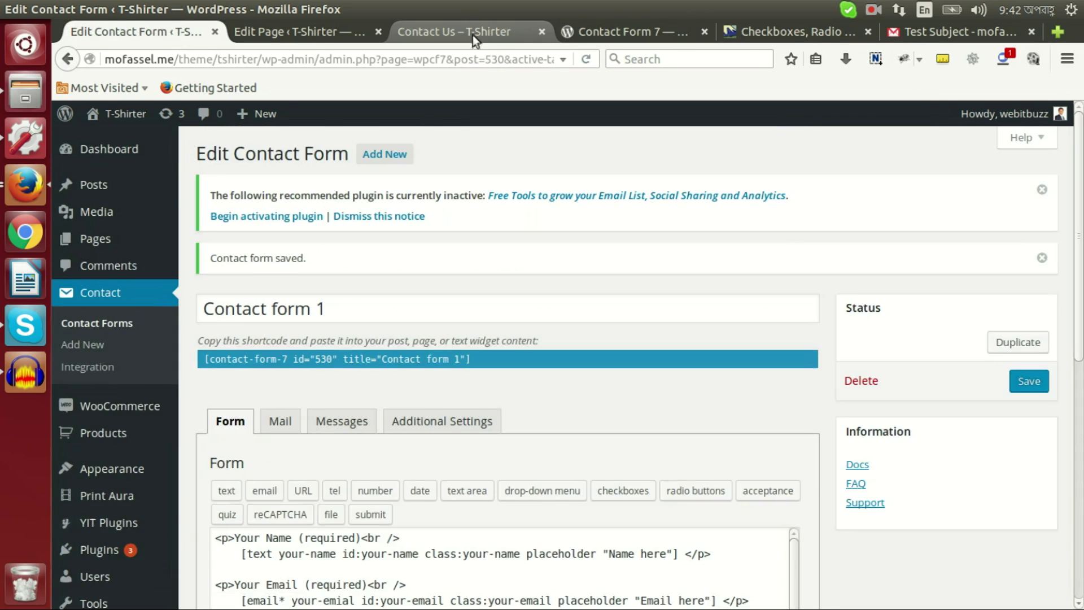
click(473, 33)
click(368, 57)
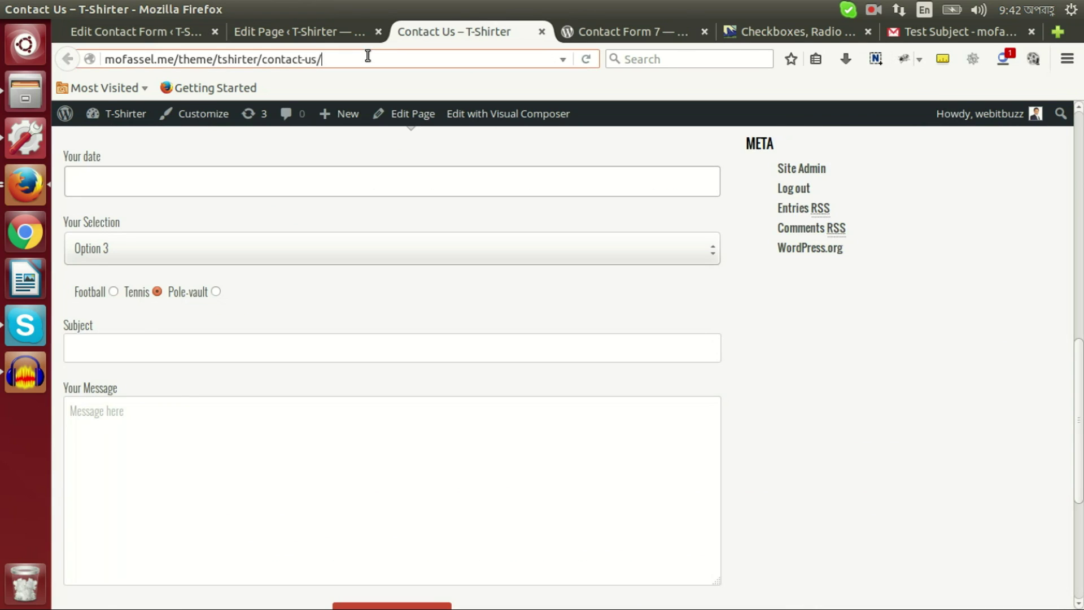
key(Return)
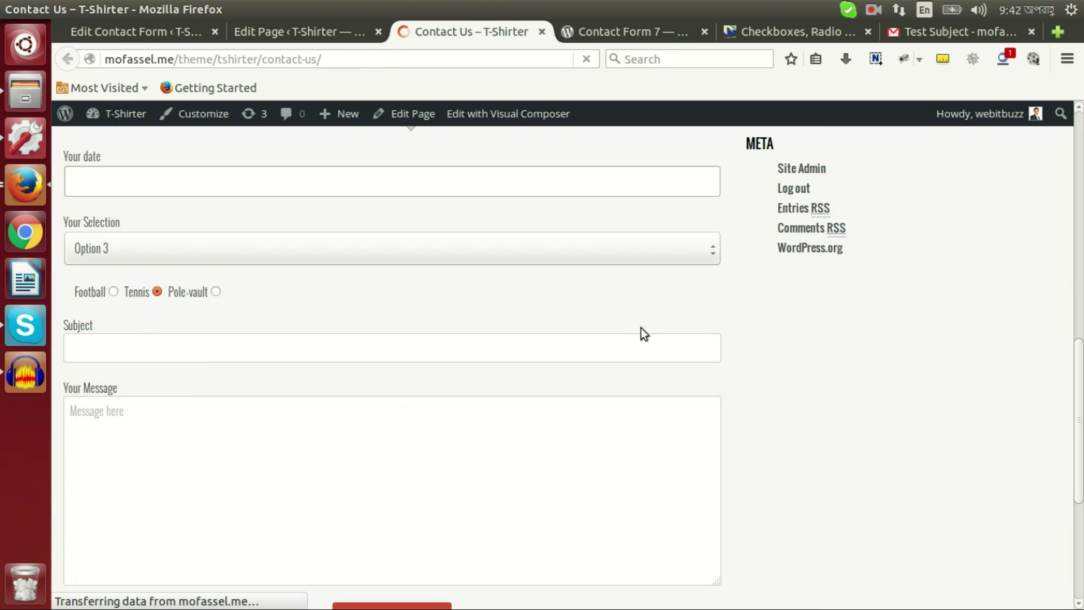
Step: Check the preselected option and the list entries of the "Your Selection" drop-down on the Contact Us page
scroll(615, 294, down, 10)
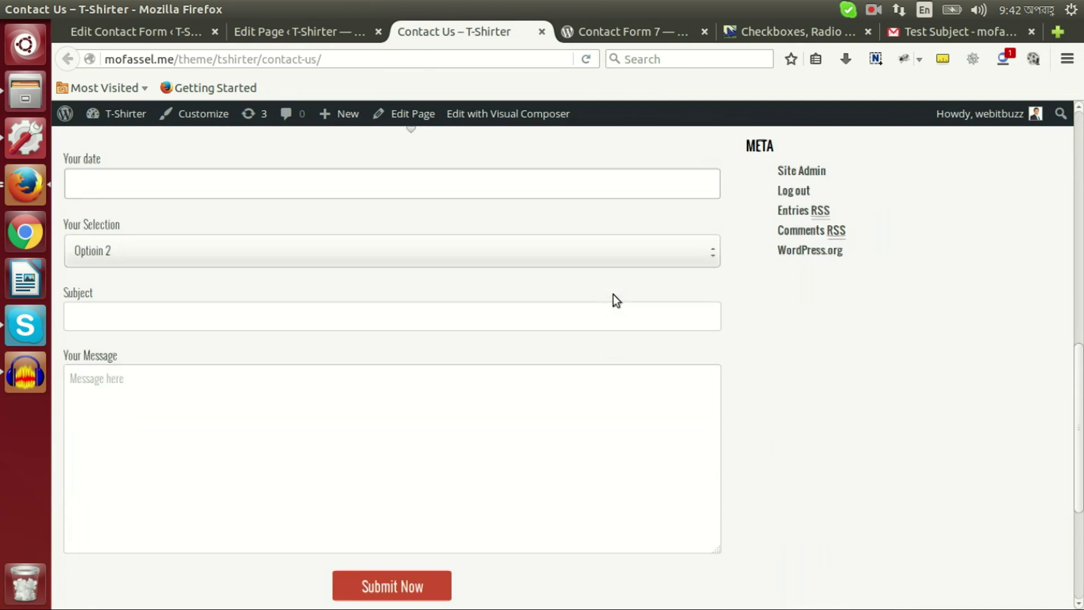
click(171, 255)
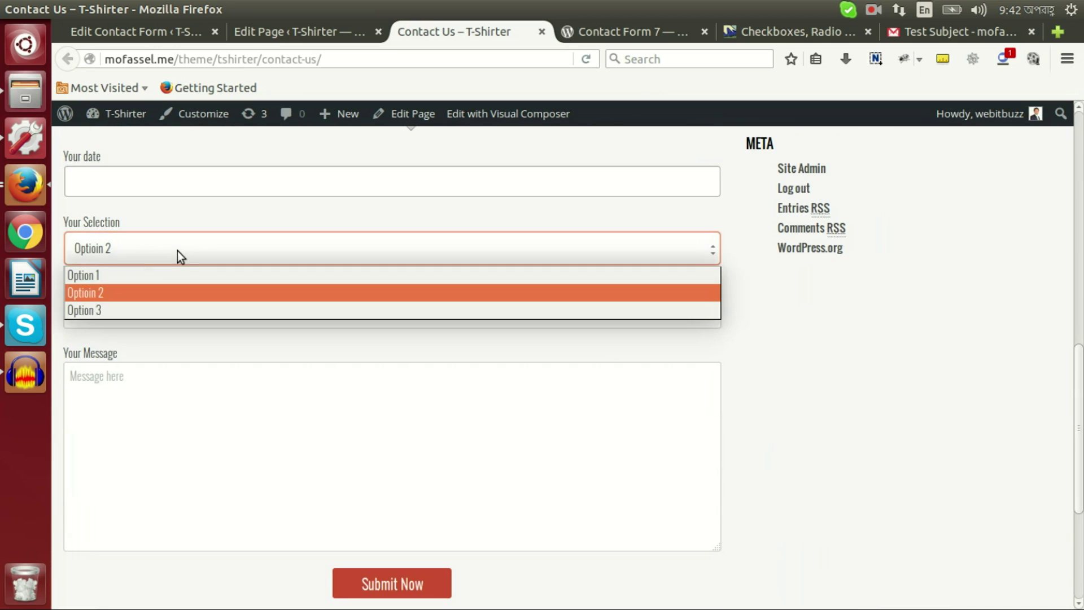
click(141, 255)
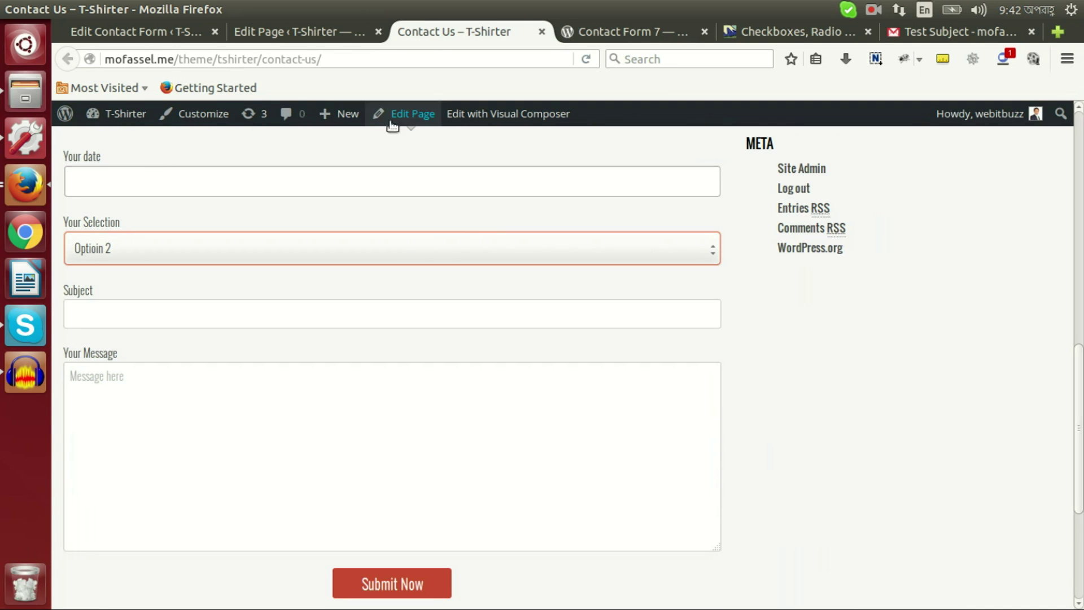